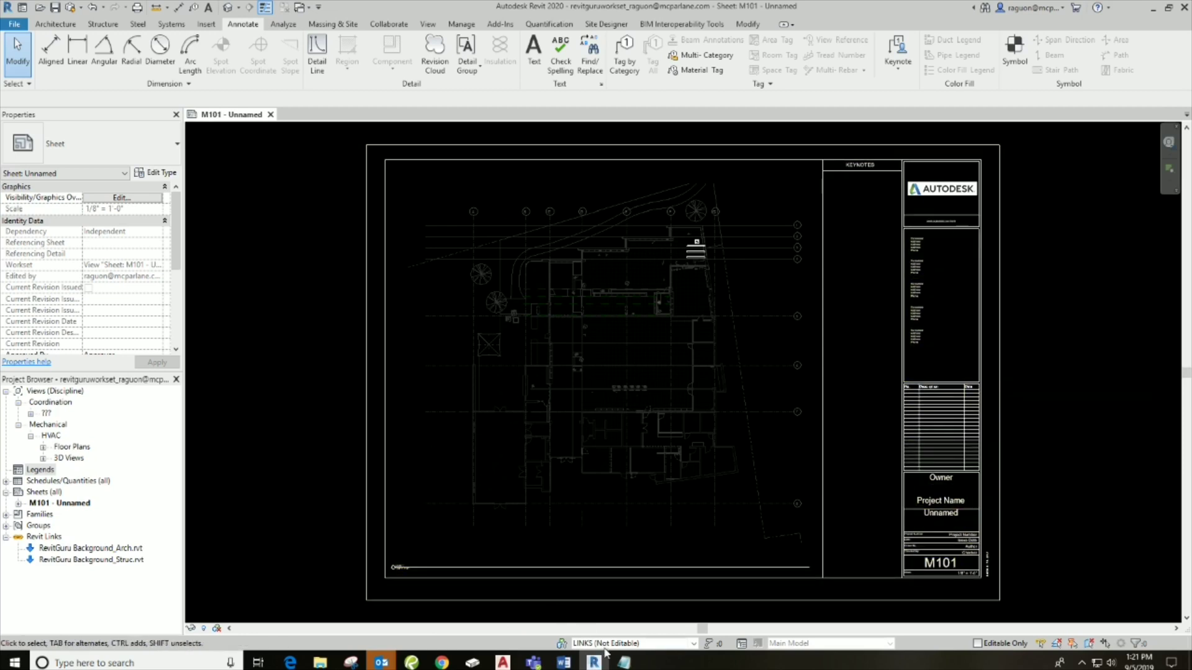
In Notepad, write the keynote lines 1 NOTE 1, 2 REVIT 2 and 3 NOTE 3
{"action": "mouse_move", "coordinate": [624, 663]}
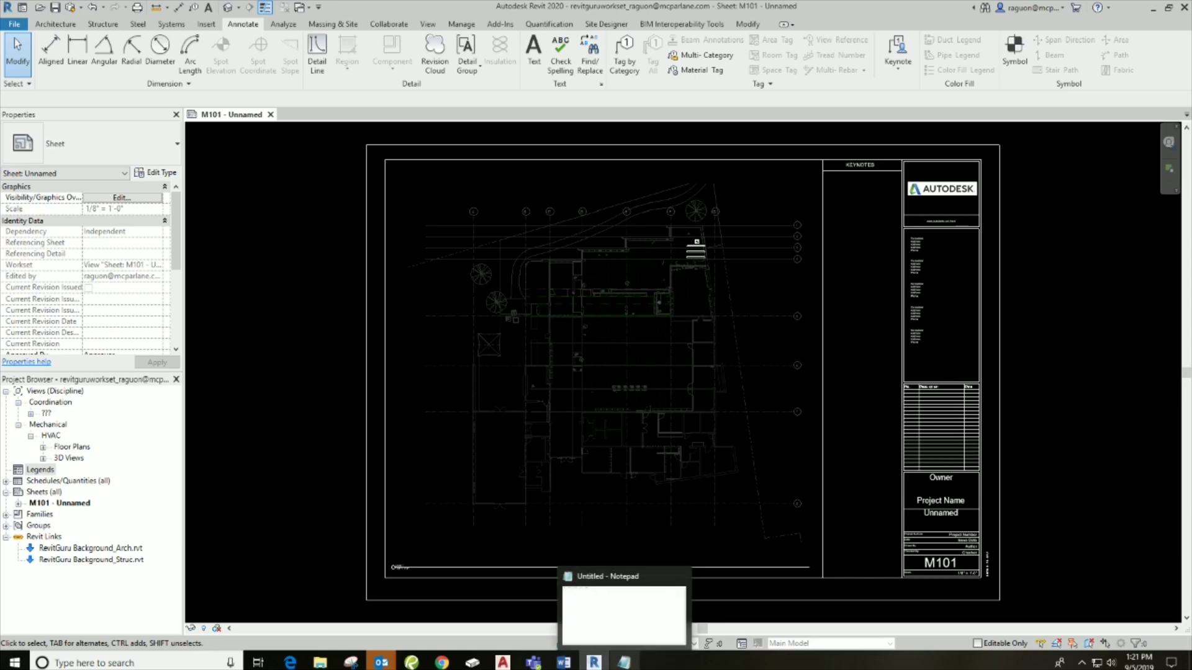
{"action": "left_click", "coordinate": [646, 618]}
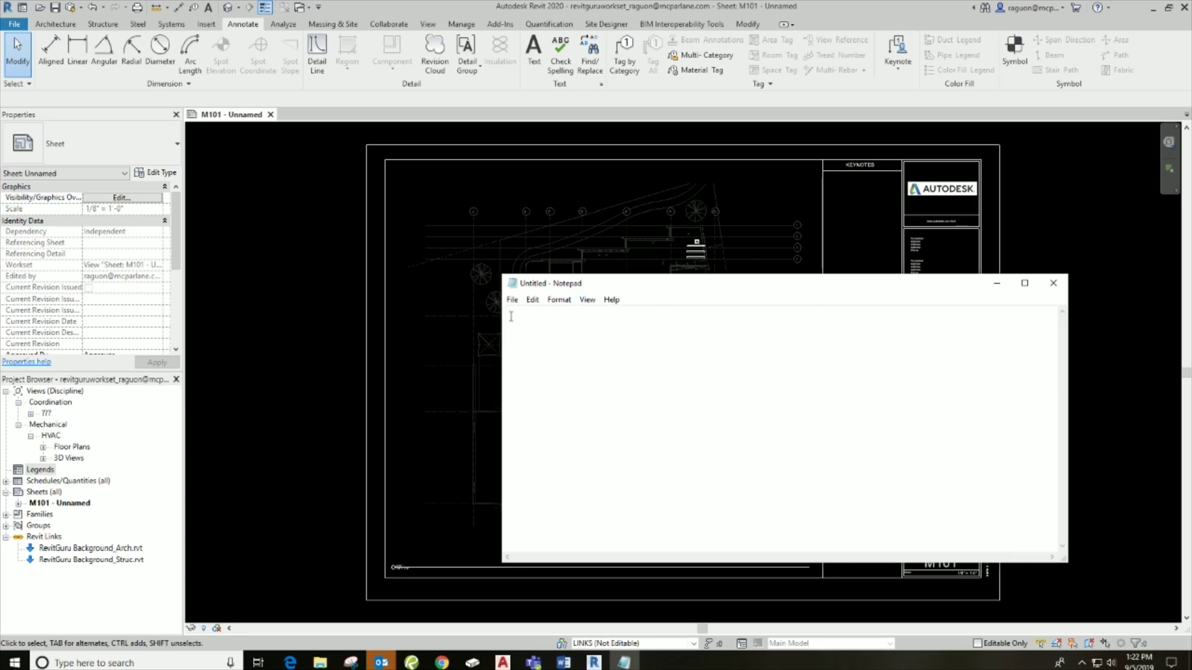
{"action": "type", "text": "1"}
{"action": "key", "text": "Return"}
{"action": "type", "text": "5"}
{"action": "type", "text": "NO"}
{"action": "type", "text": "REVIT 2"}
{"action": "left_click", "coordinate": [534, 334]}
{"action": "type", "text": "NO"}
Save the list over keynotes.txt in the RevitGuru folder, confirming the replacement
{"action": "left_click", "coordinate": [512, 299]}
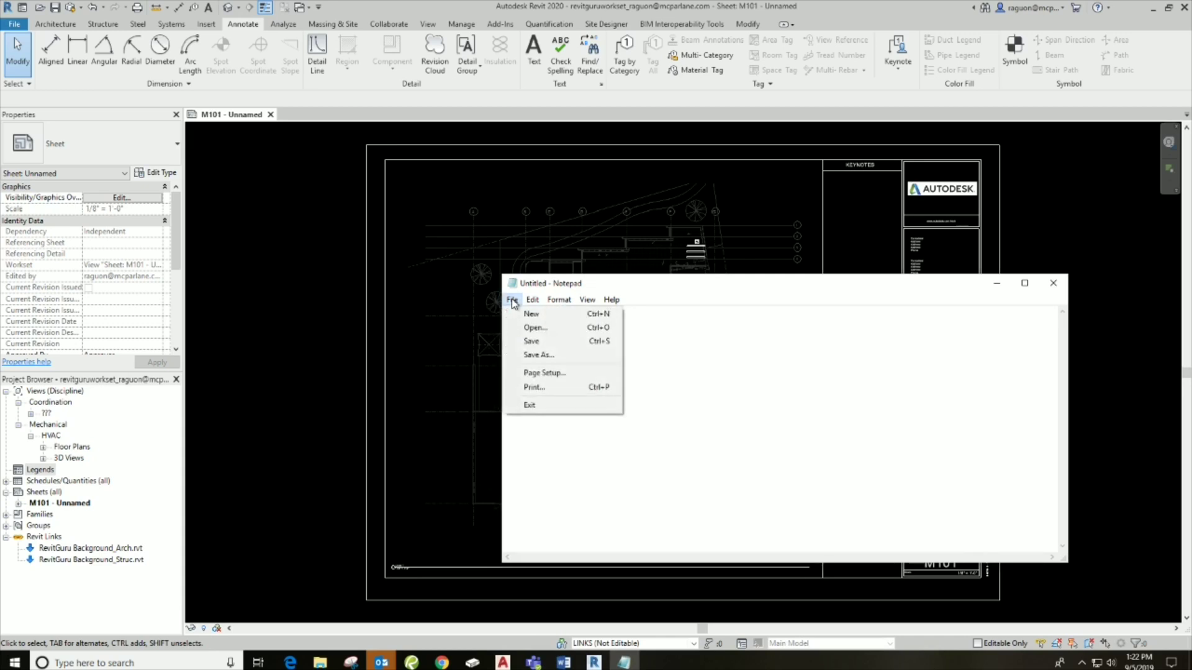
{"action": "left_click", "coordinate": [528, 357]}
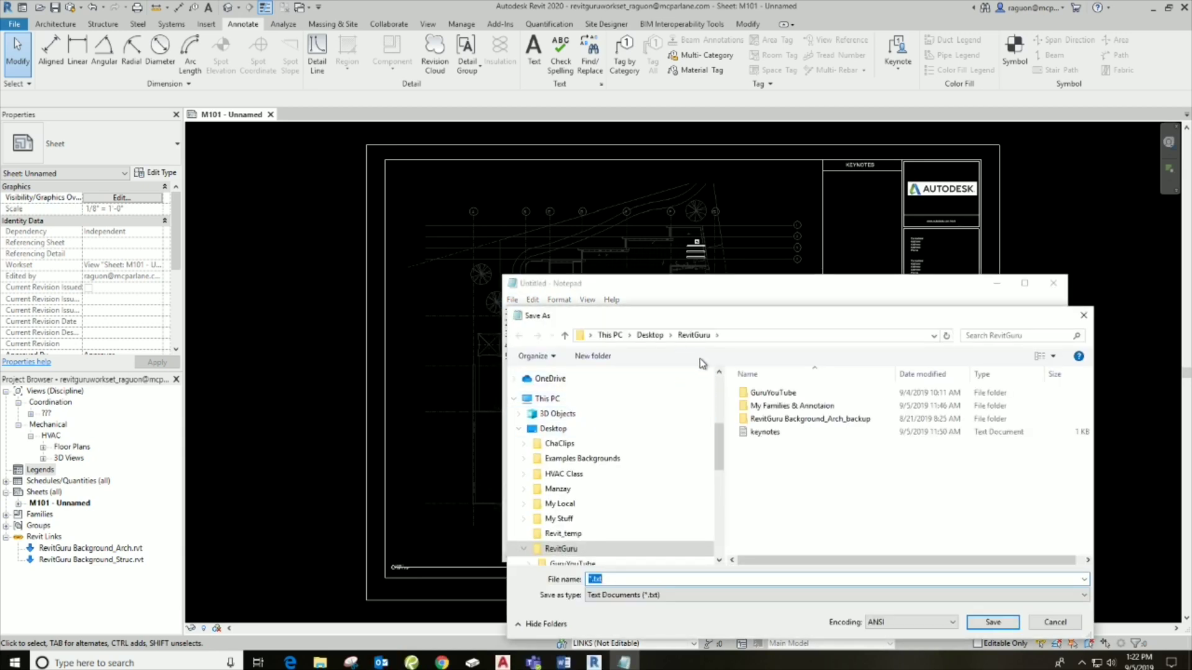
{"action": "left_click", "coordinate": [758, 433]}
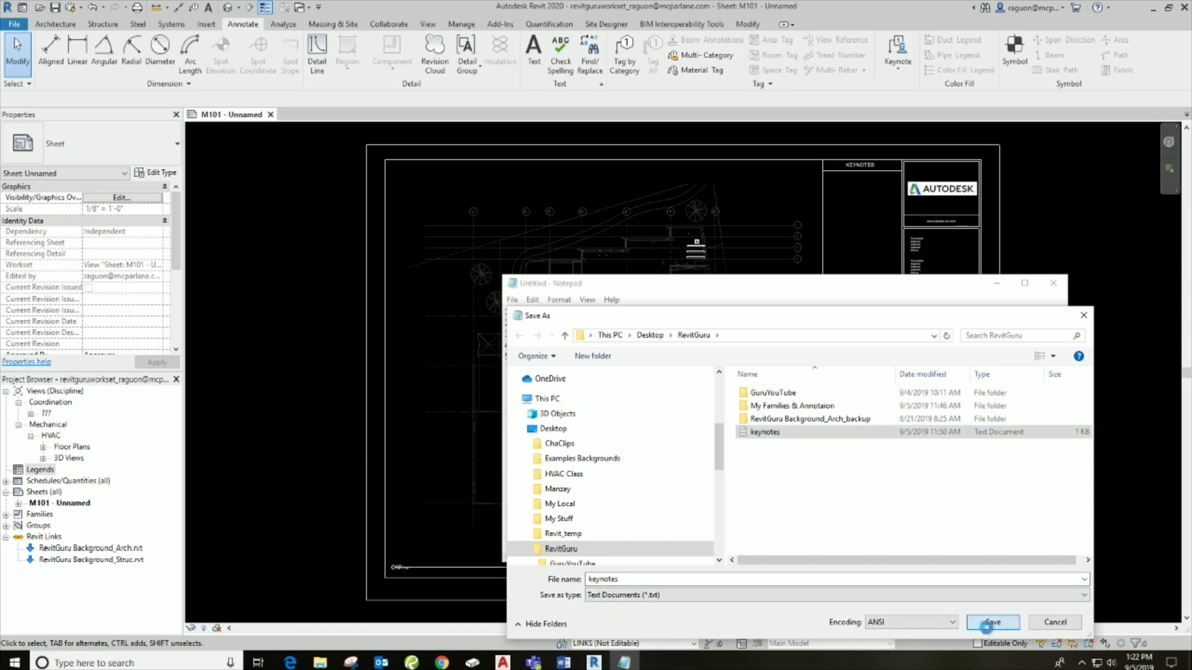
{"action": "left_click", "coordinate": [992, 623]}
{"action": "left_click", "coordinate": [673, 331]}
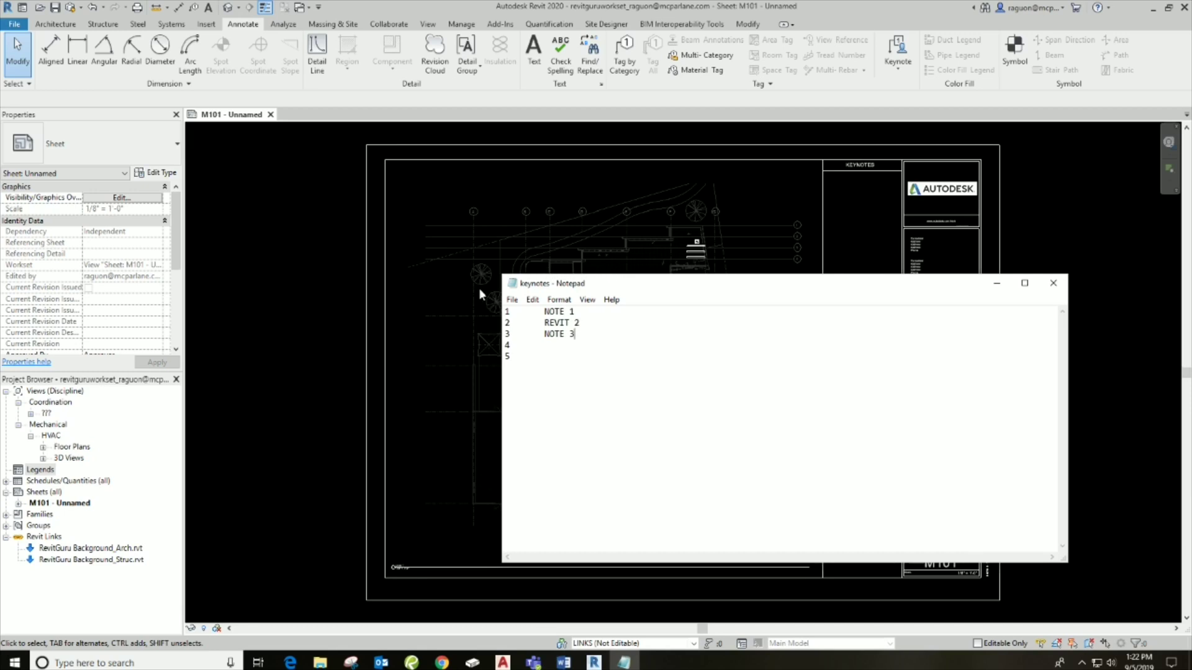
Create a new legend under Legends with the default name Keynote Legend
{"action": "left_click", "coordinate": [290, 226]}
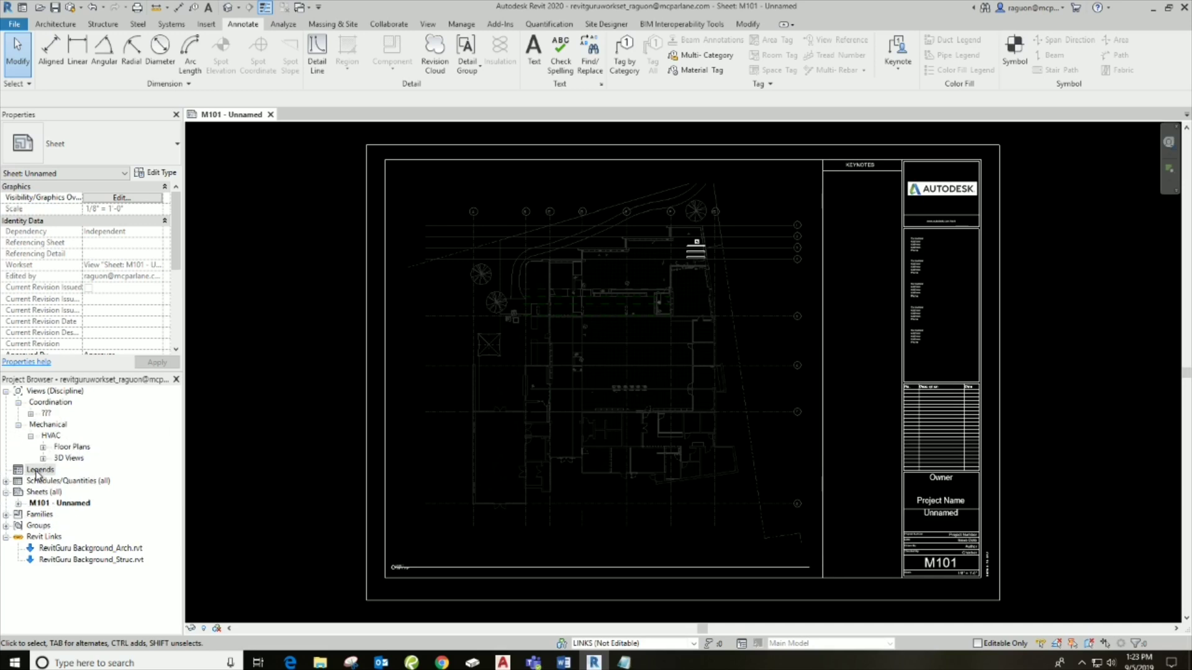
{"action": "right_click", "coordinate": [37, 476]}
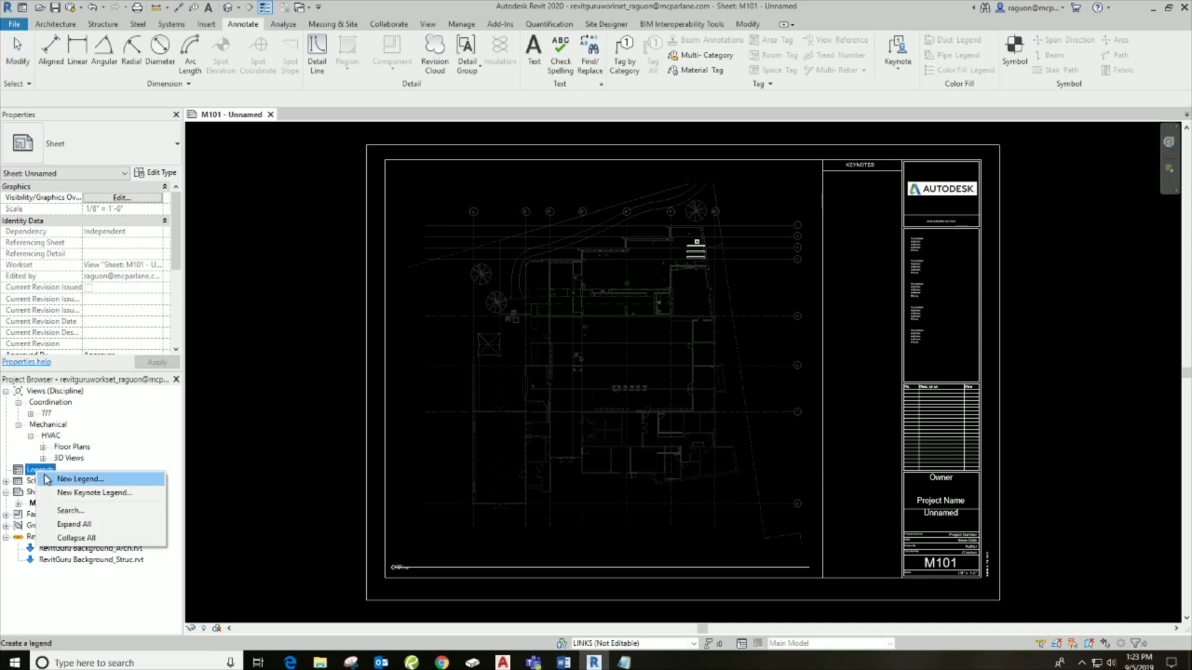
{"action": "left_click", "coordinate": [71, 496]}
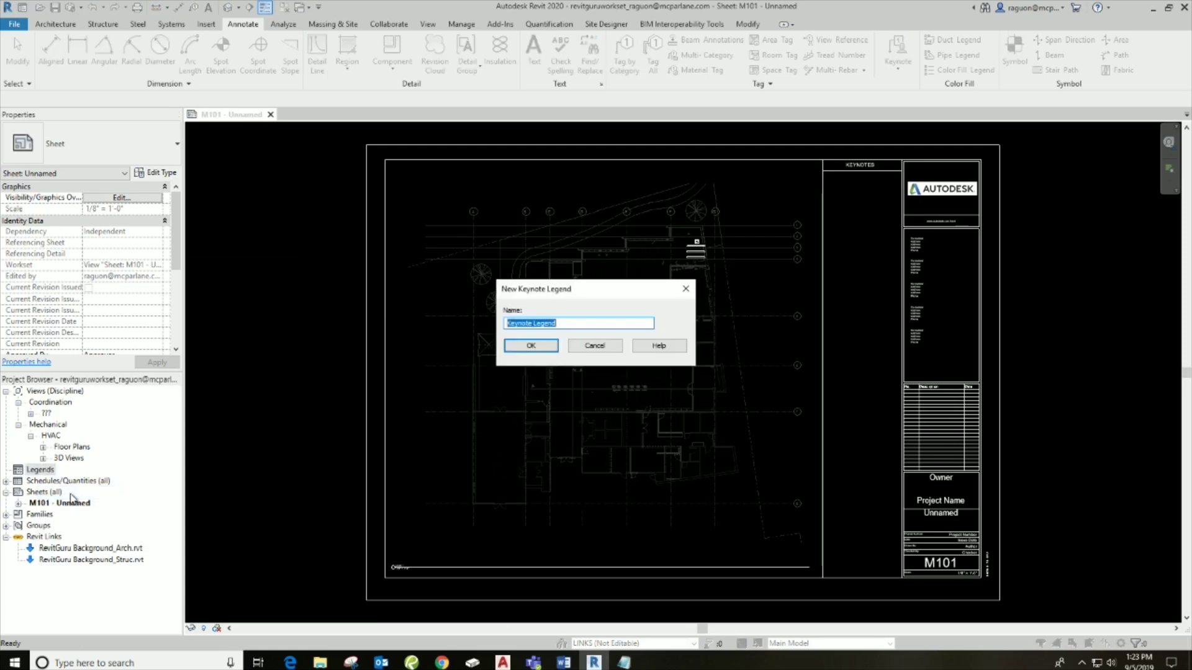
{"action": "left_click", "coordinate": [542, 348]}
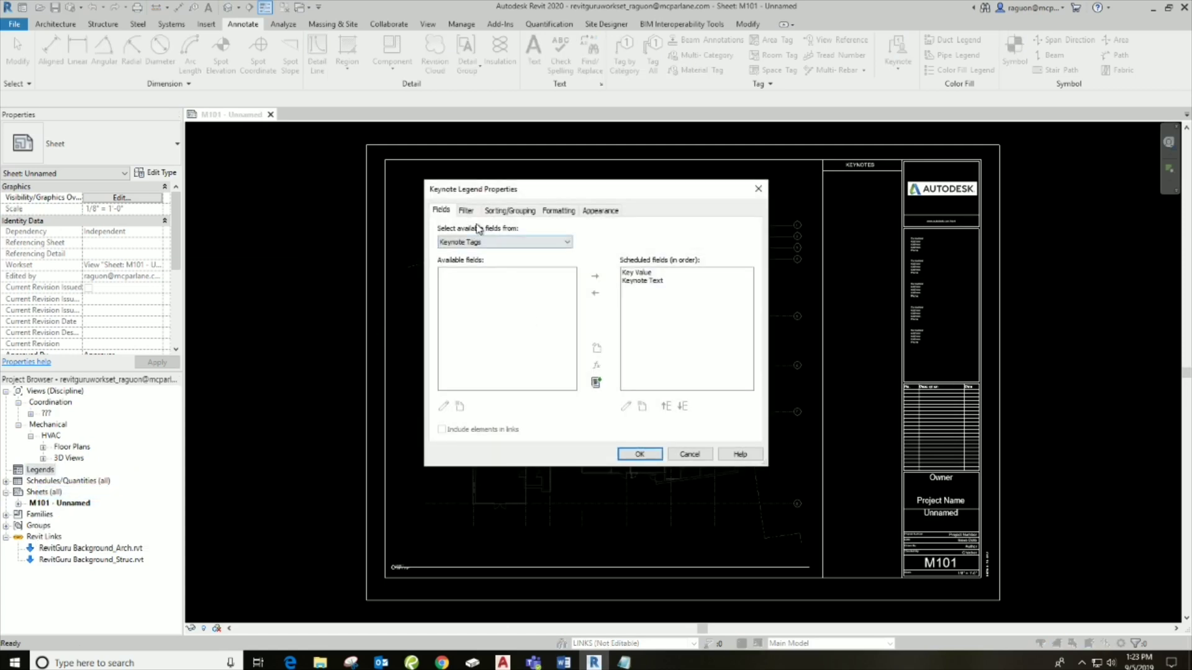
Turn off grid lines and headers, and filter the legend by sheet
{"action": "left_click", "coordinate": [467, 212]}
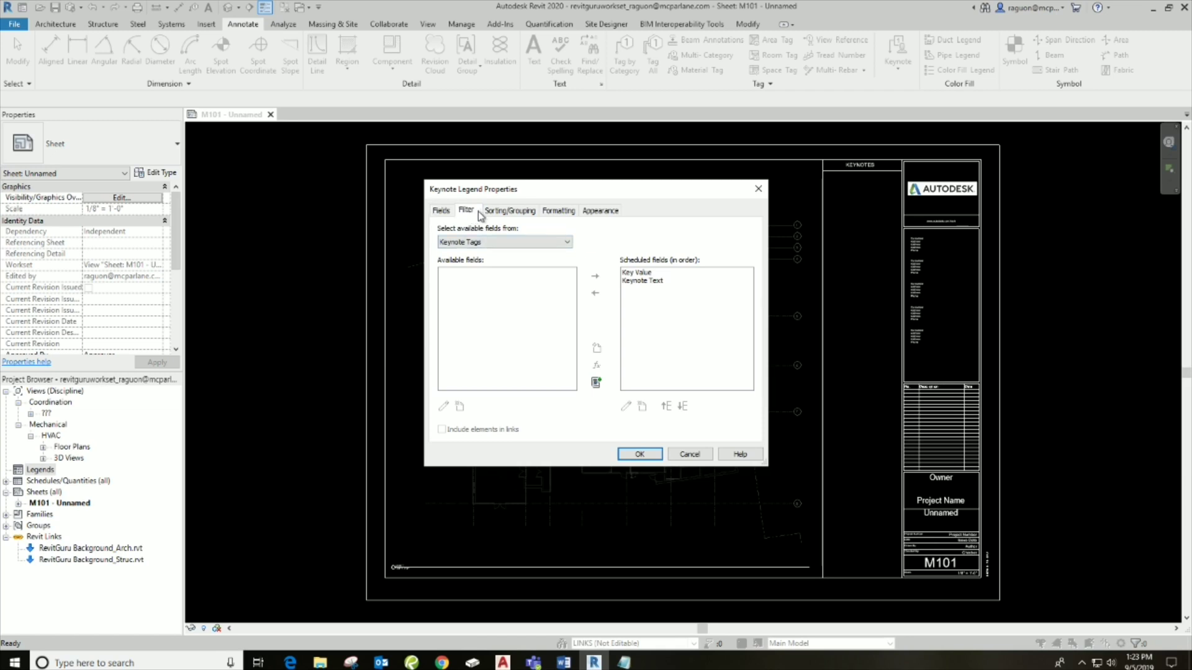
{"action": "left_click", "coordinate": [504, 212]}
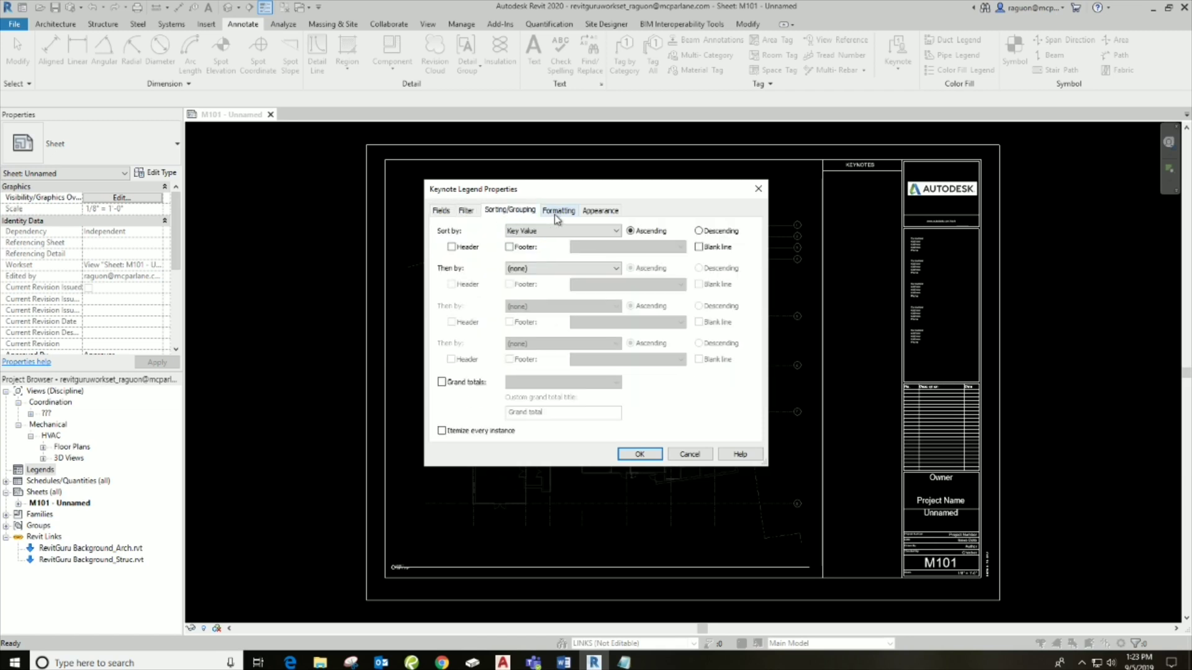
{"action": "left_click", "coordinate": [554, 212]}
{"action": "left_click", "coordinate": [598, 212]}
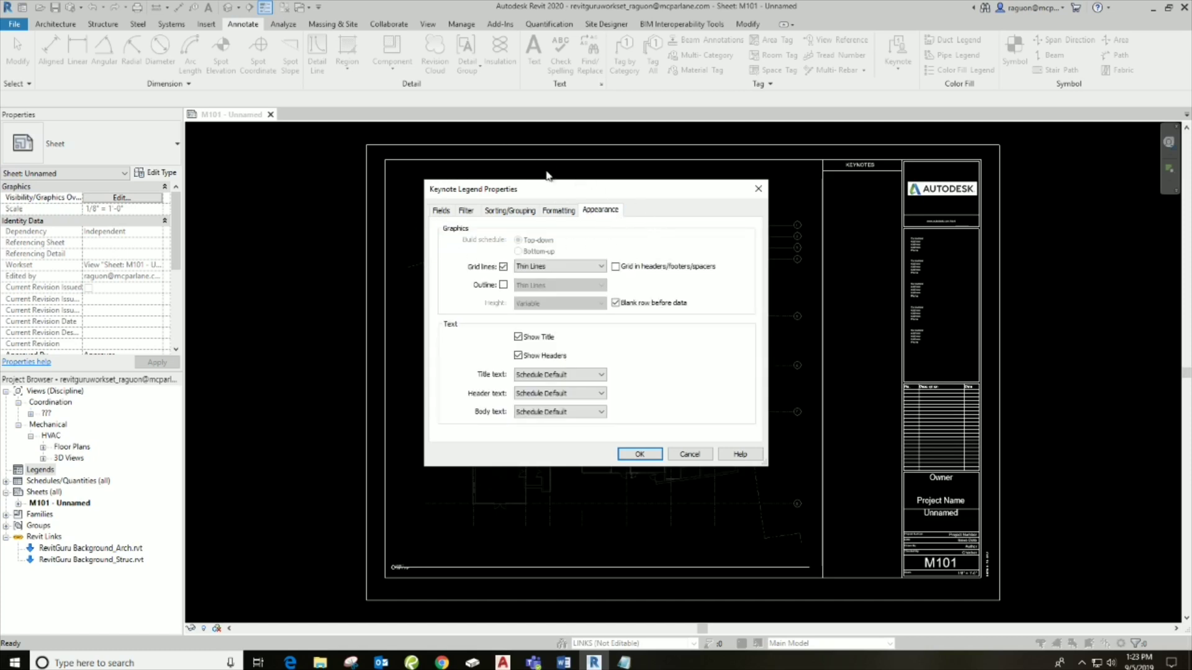
{"action": "left_click", "coordinate": [504, 267]}
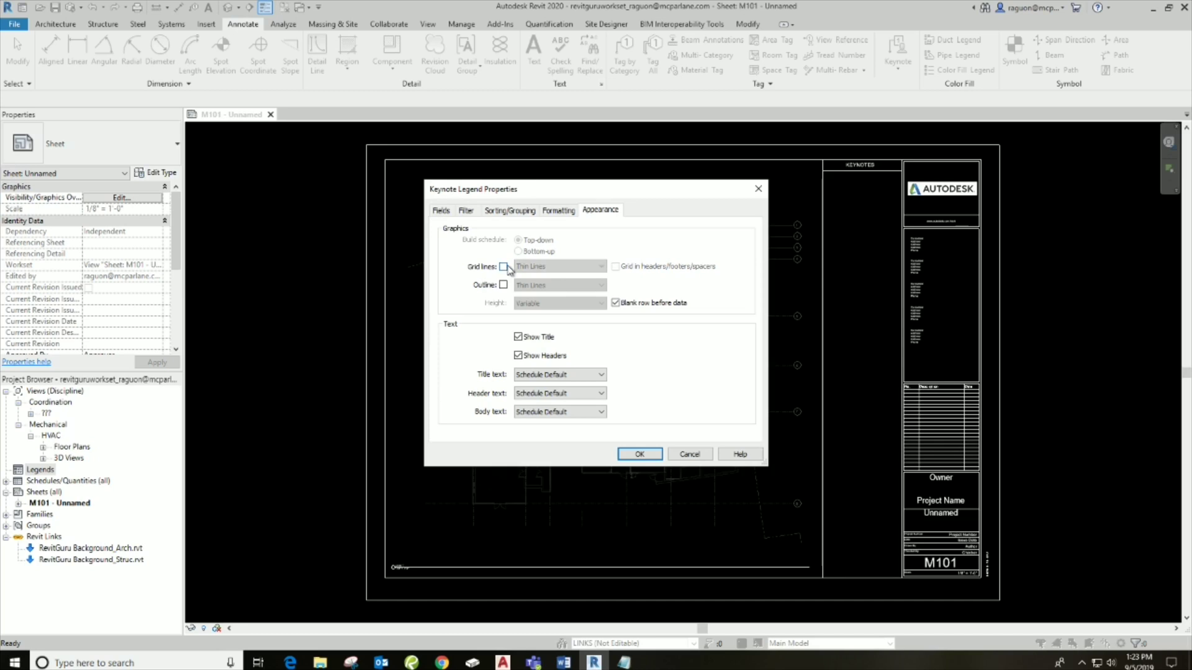
{"action": "left_click", "coordinate": [519, 355]}
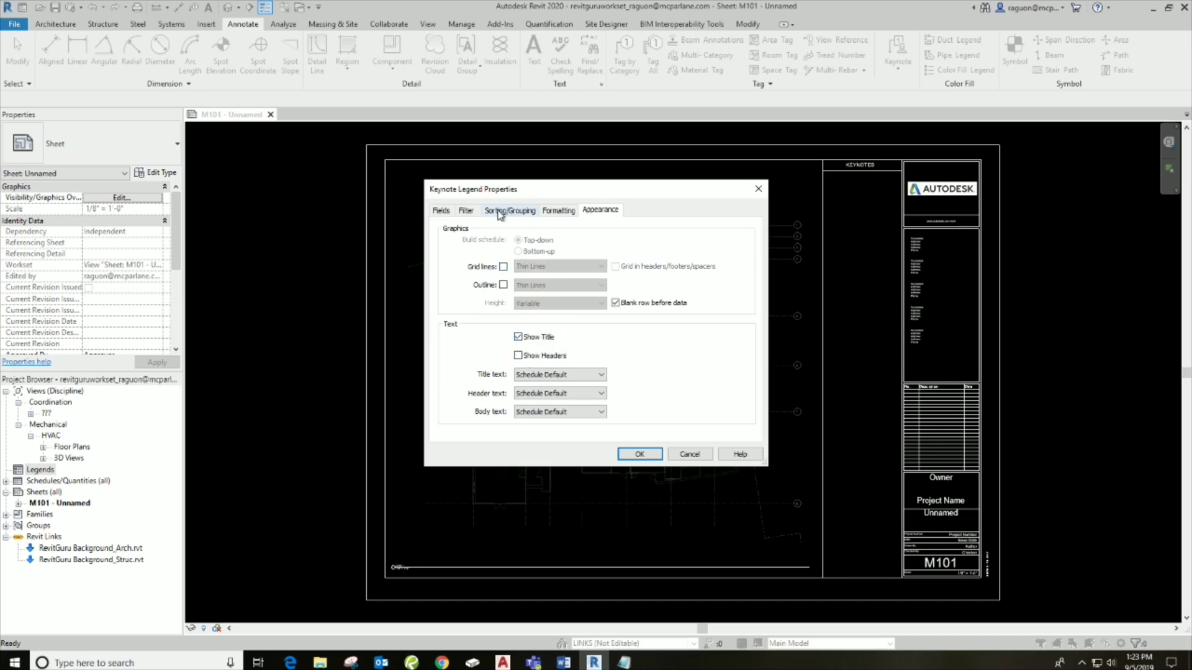
{"action": "left_click", "coordinate": [467, 211]}
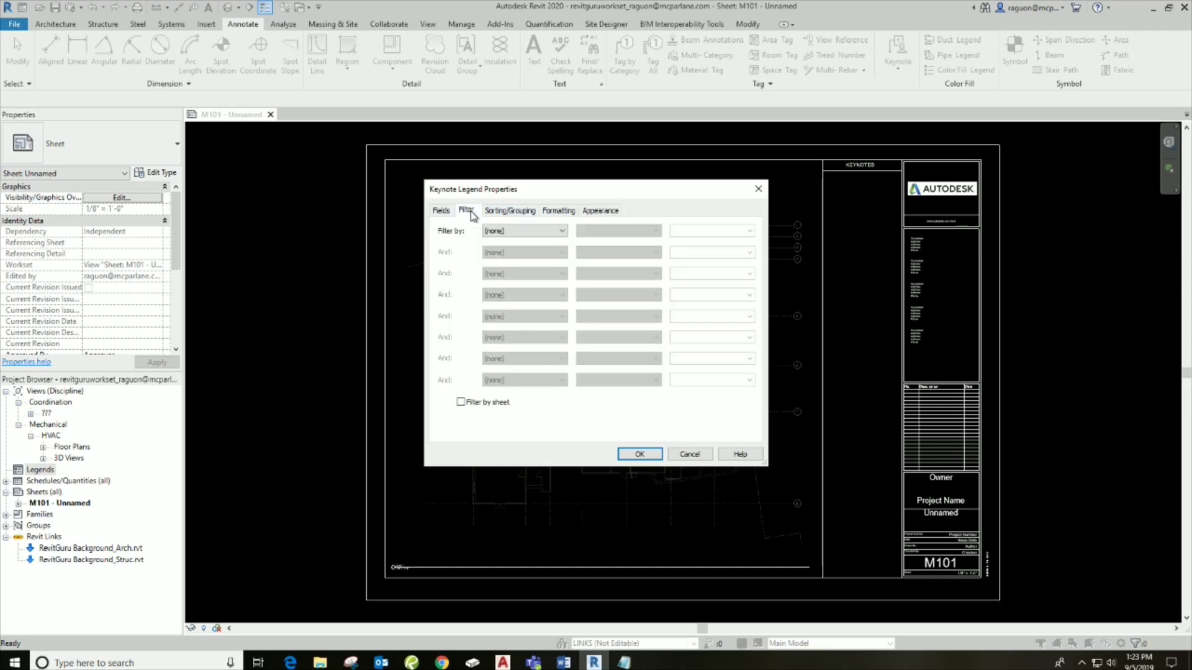
{"action": "left_click", "coordinate": [461, 400]}
{"action": "left_click", "coordinate": [640, 455]}
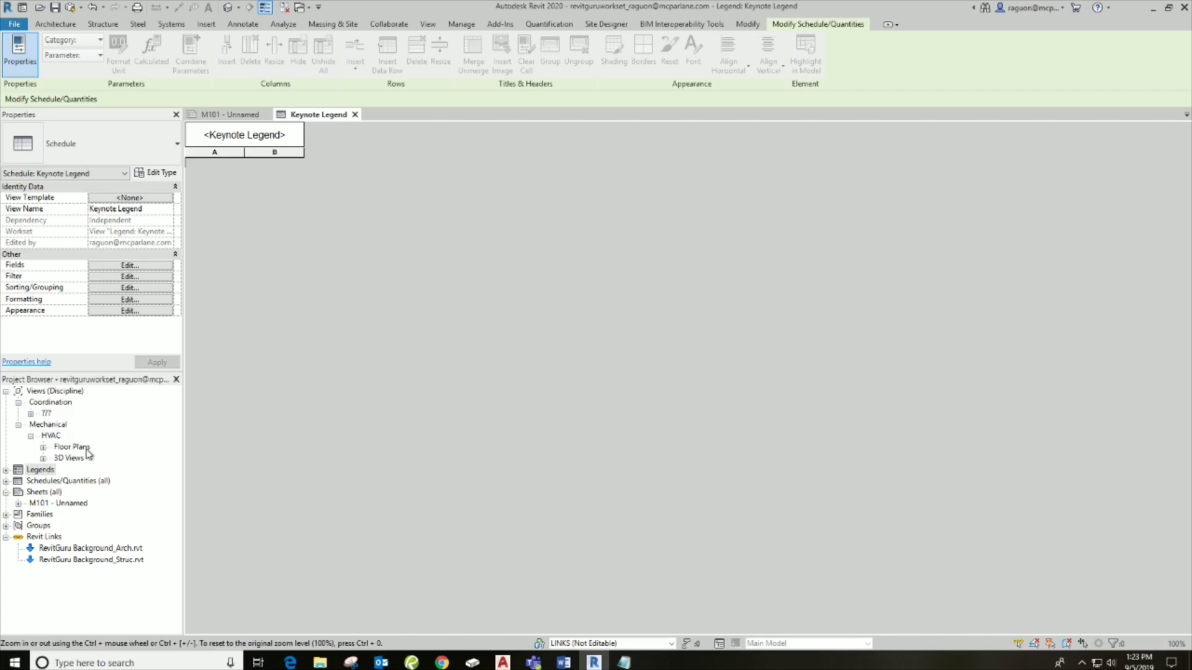
Open sheet M101, drop the Keynote Legend under the KEYNOTES heading, and zoom to fit
{"action": "double_click", "coordinate": [70, 504]}
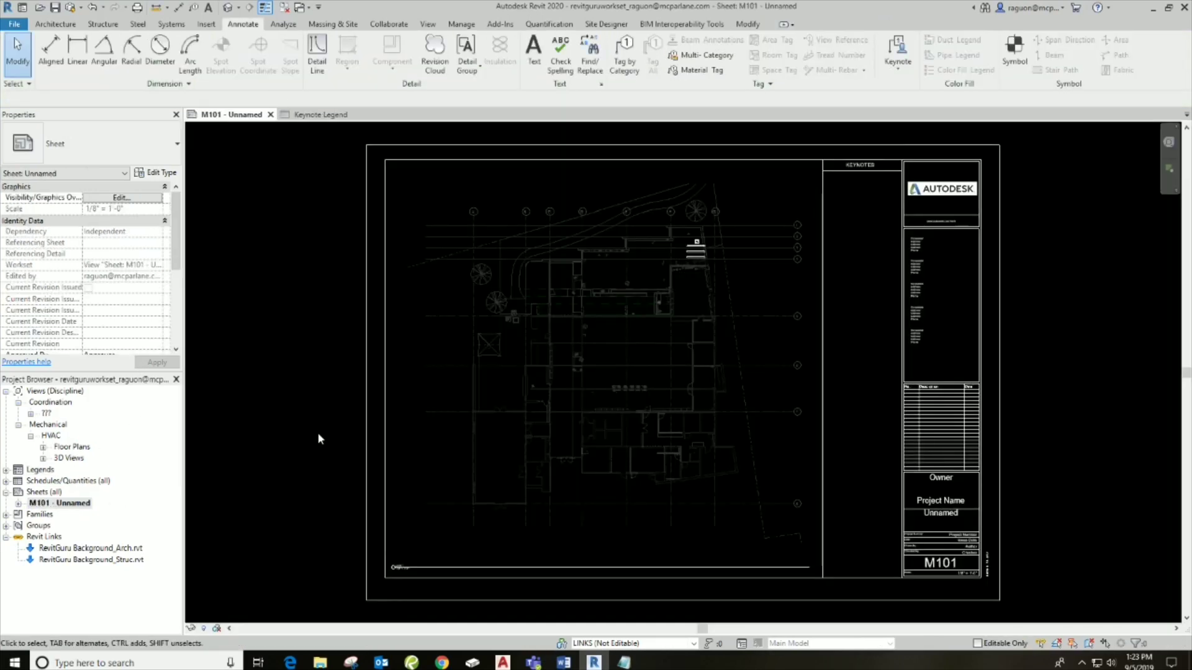
{"action": "left_click", "coordinate": [7, 471]}
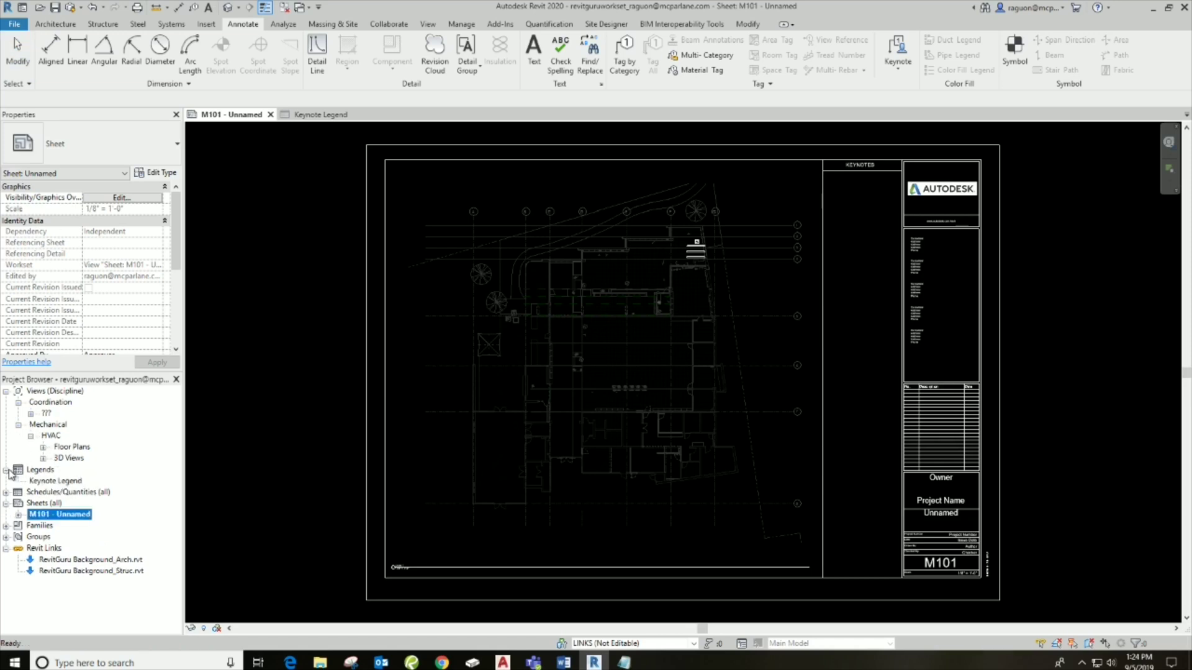
{"action": "left_click", "coordinate": [57, 481]}
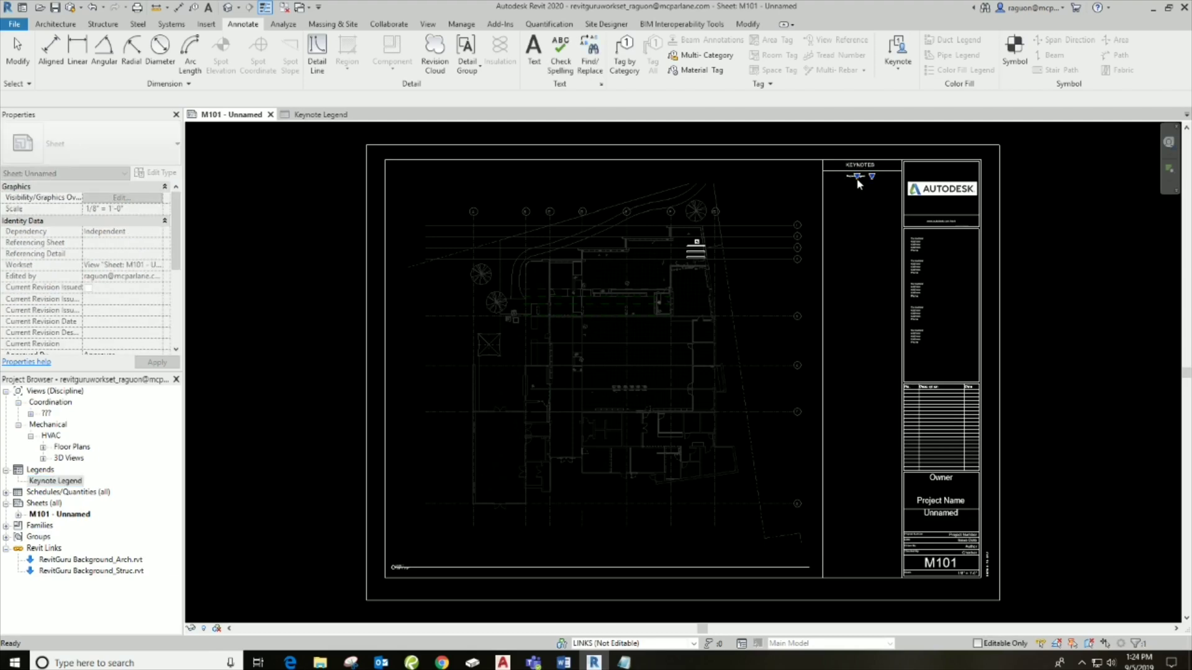
{"action": "left_click", "coordinate": [866, 180]}
{"action": "scroll", "coordinate": [857, 179], "scroll_direction": "up", "scroll_amount": 5}
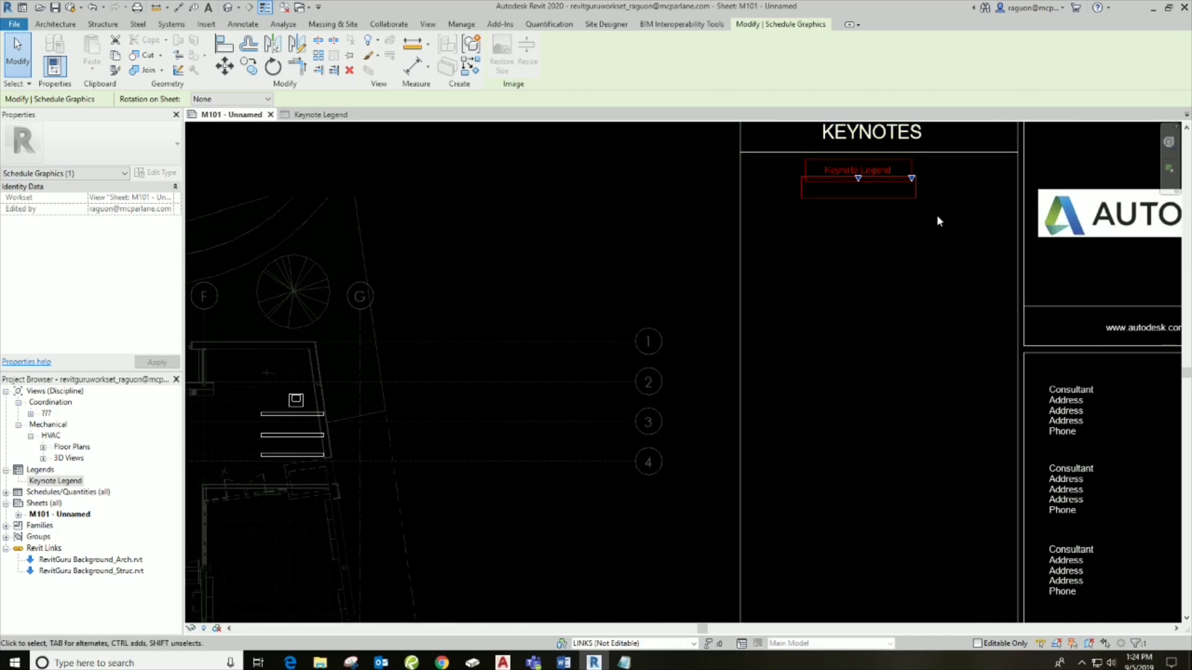
{"action": "left_click", "coordinate": [659, 247]}
{"action": "scroll", "coordinate": [664, 245], "scroll_direction": "down", "scroll_amount": 3}
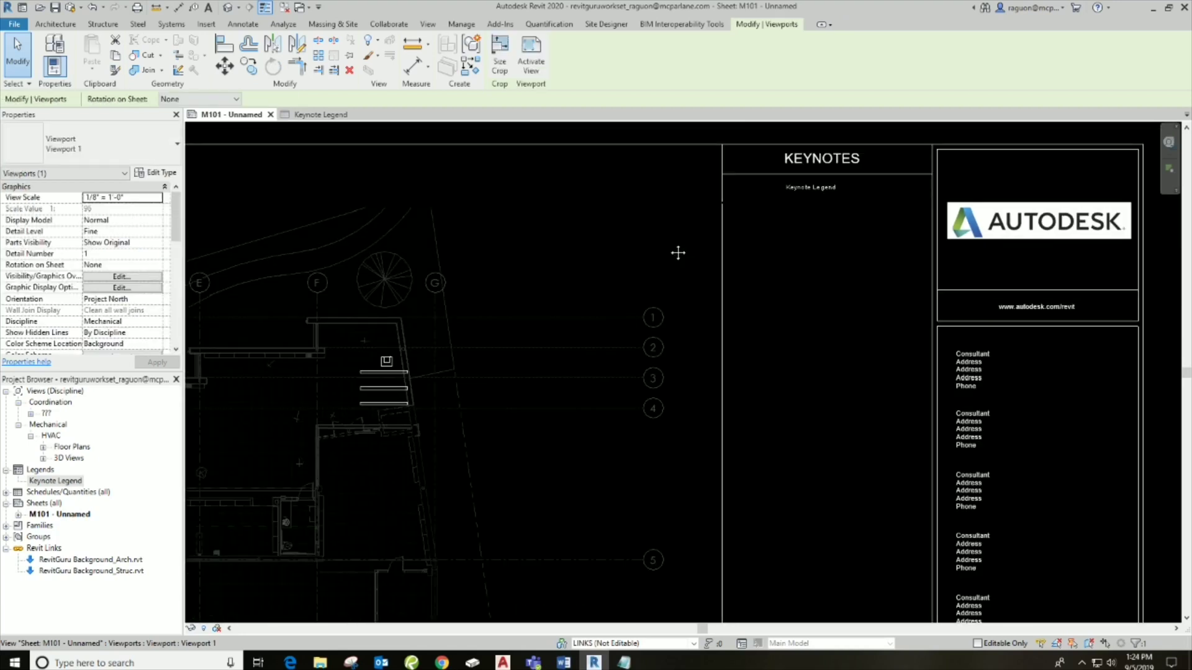
{"action": "key", "text": "z"}
{"action": "key", "text": "f"}
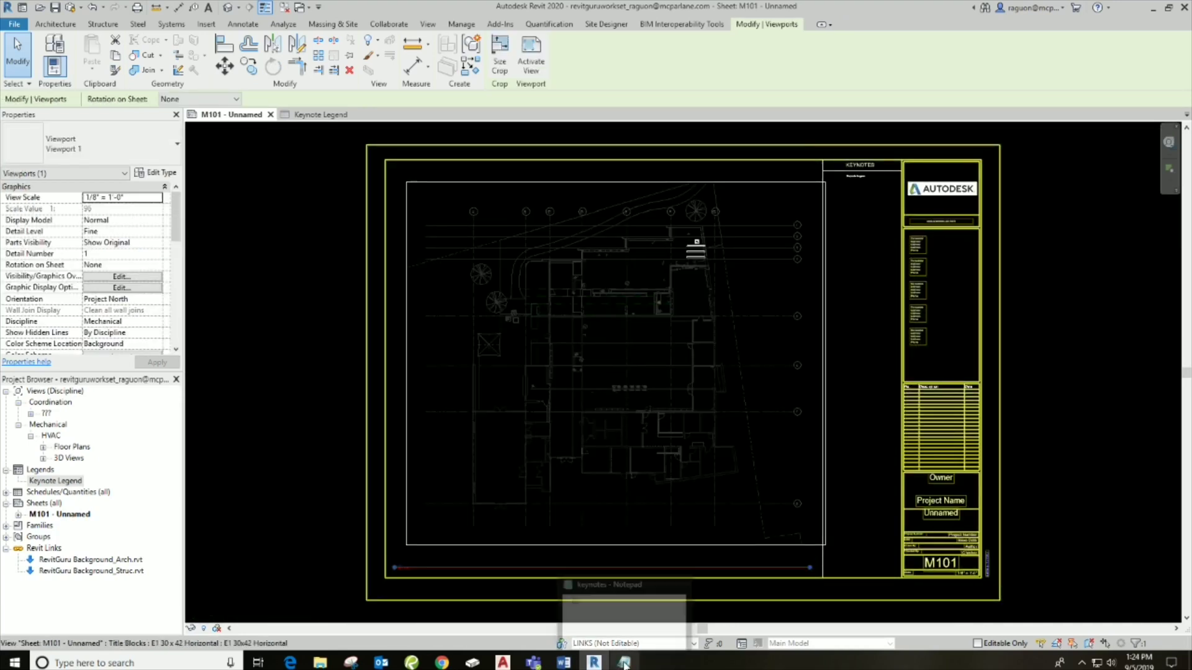
Check the keynotes file in Notepad, then open the Annotate tab's Keynote dropdown
{"action": "left_click", "coordinate": [621, 611]}
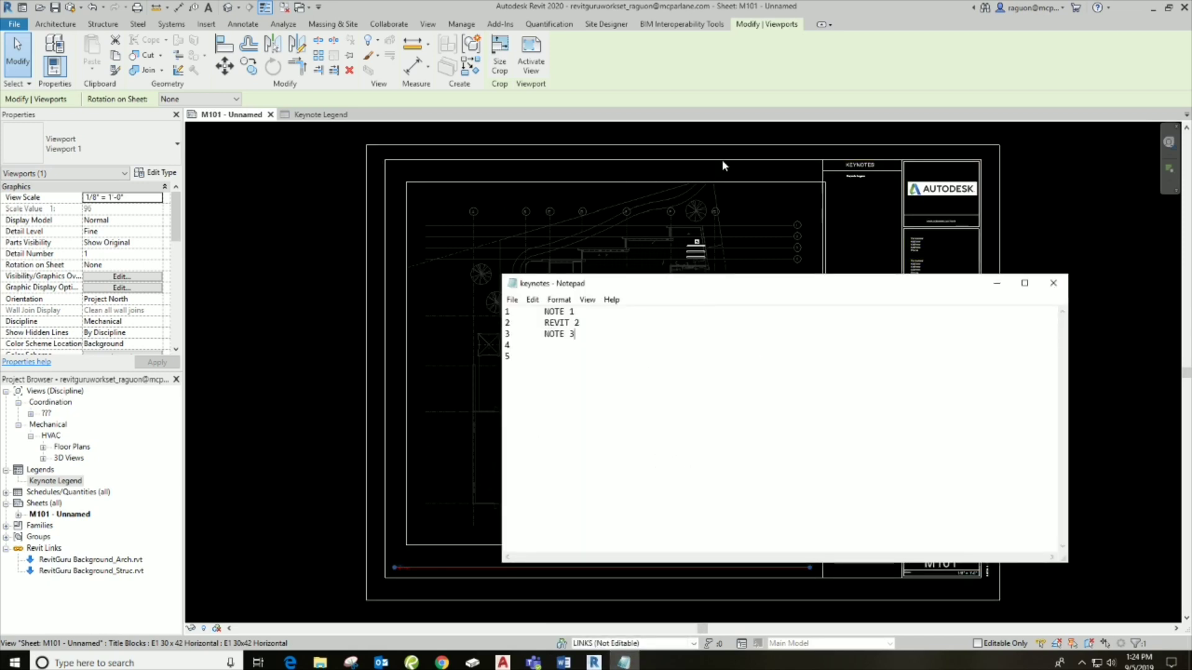
{"action": "left_click", "coordinate": [419, 385]}
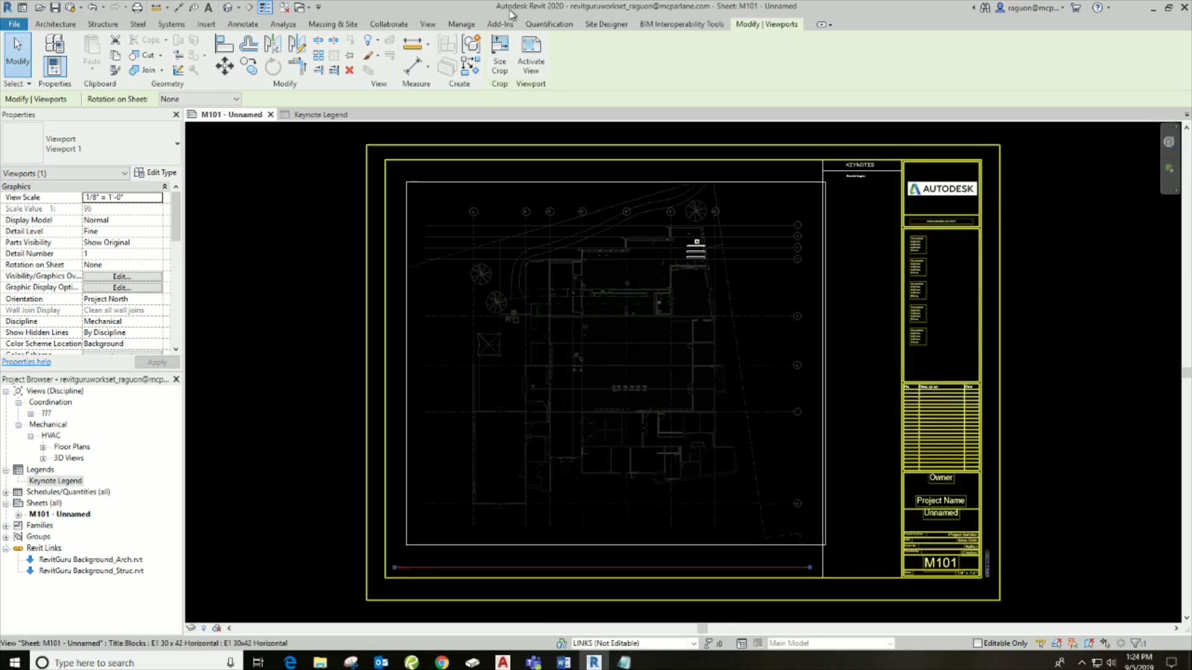
{"action": "left_click", "coordinate": [460, 25]}
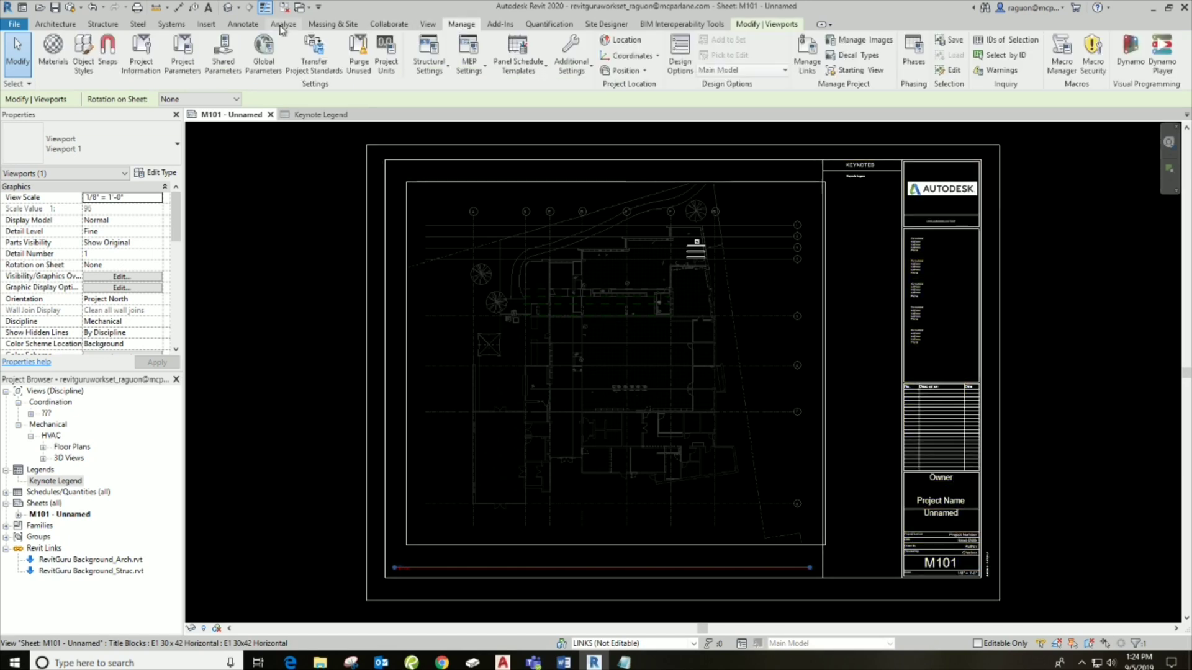
{"action": "left_click", "coordinate": [244, 25]}
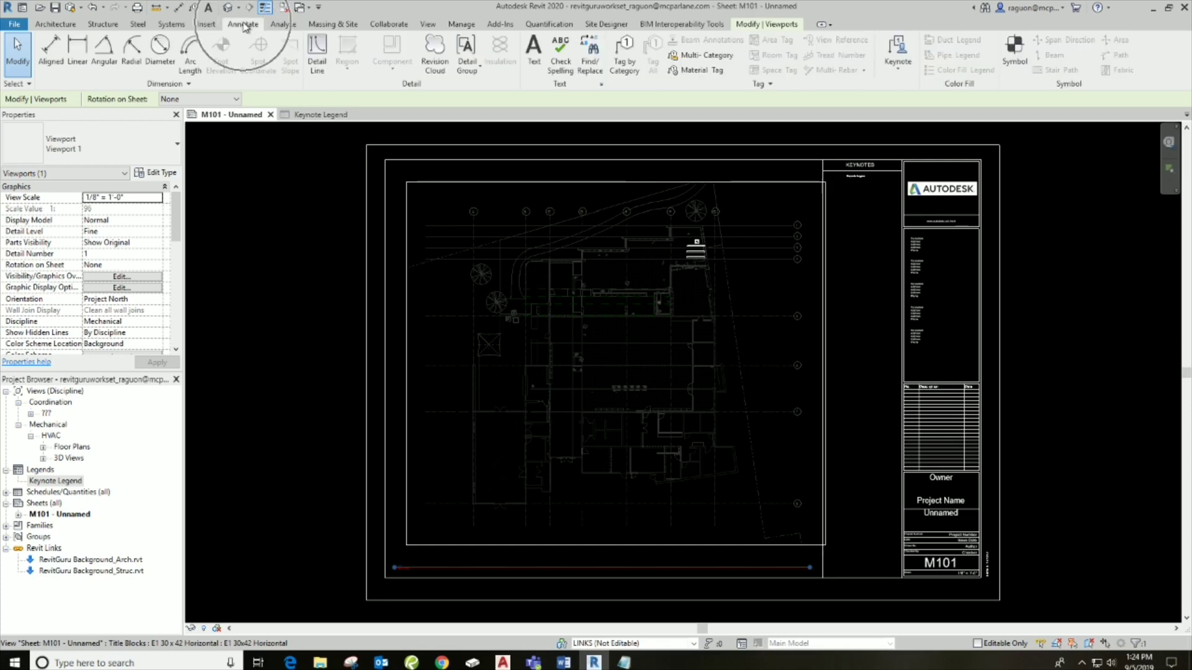
{"action": "left_click", "coordinate": [900, 69]}
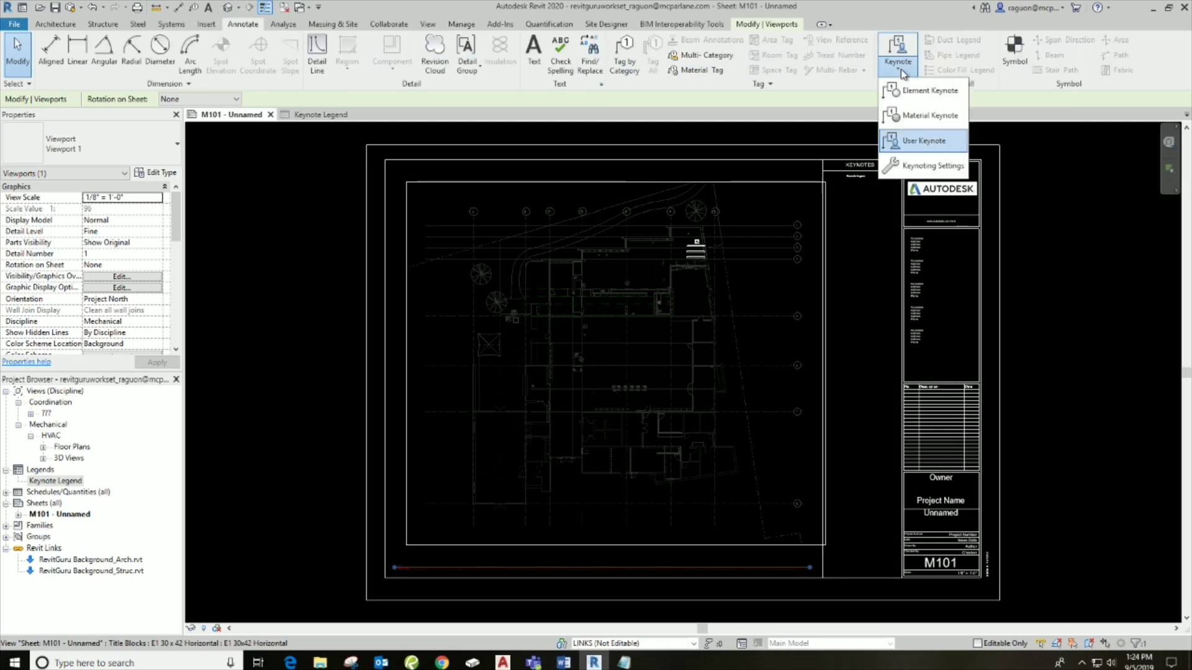
In Keynoting Settings, load keynotes.txt from the RevitGuru folder and acknowledge the reload
{"action": "left_click", "coordinate": [920, 168]}
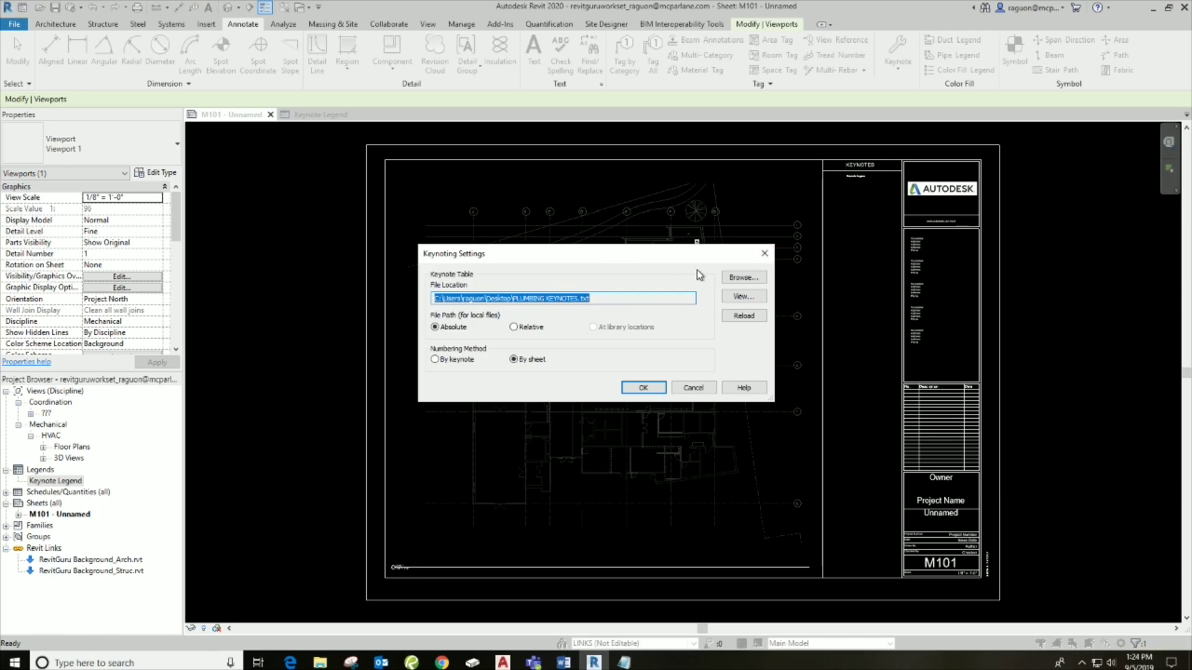
{"action": "left_click", "coordinate": [735, 280]}
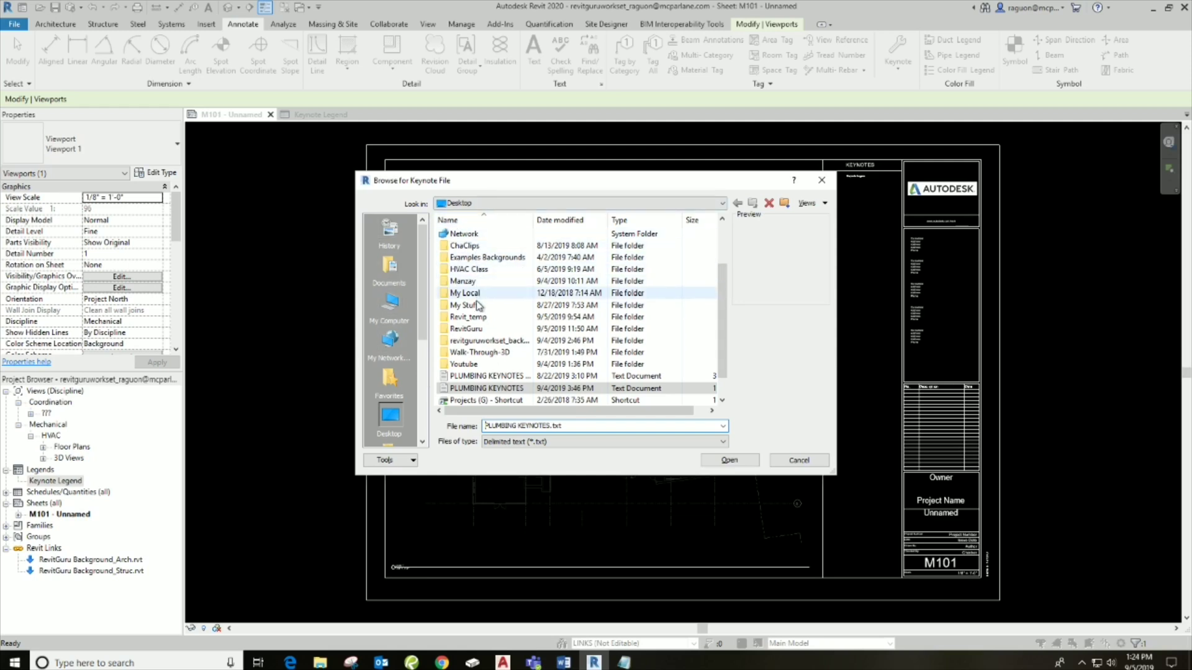
{"action": "double_click", "coordinate": [476, 329]}
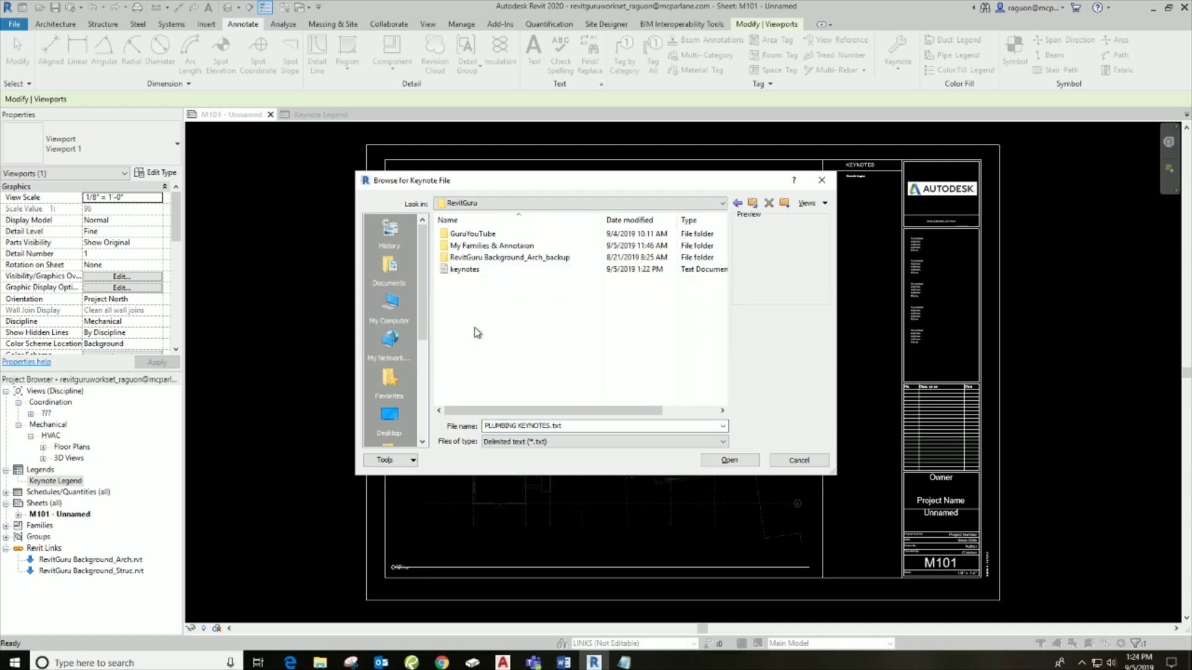
{"action": "left_click", "coordinate": [469, 270]}
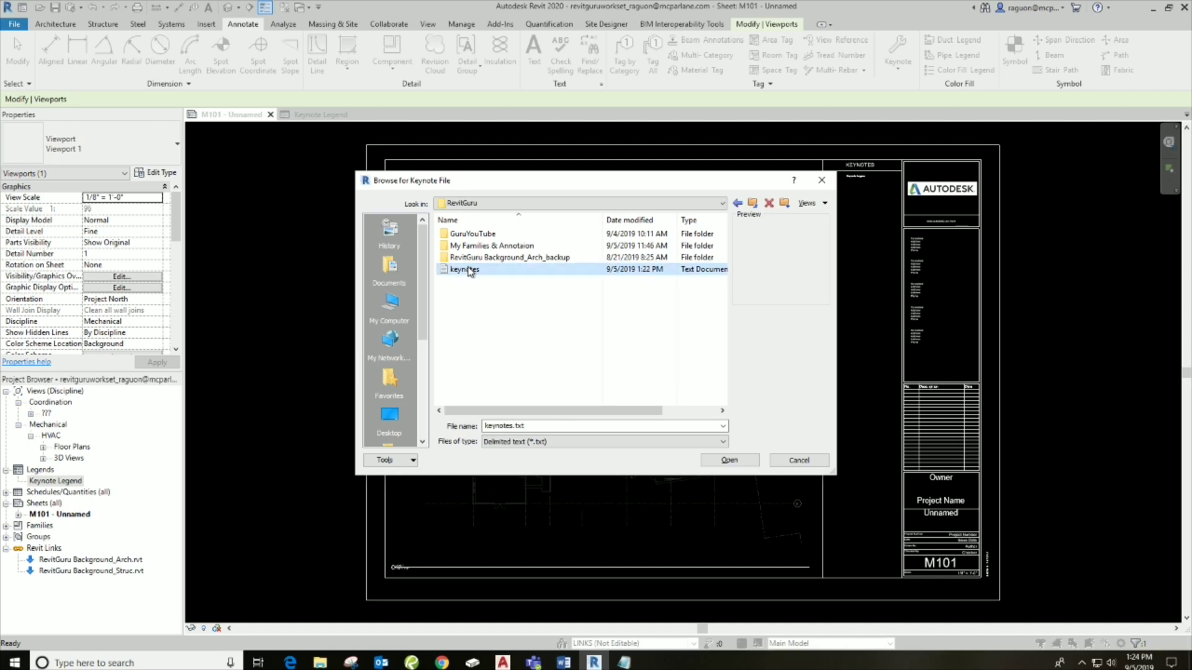
{"action": "left_click", "coordinate": [717, 459]}
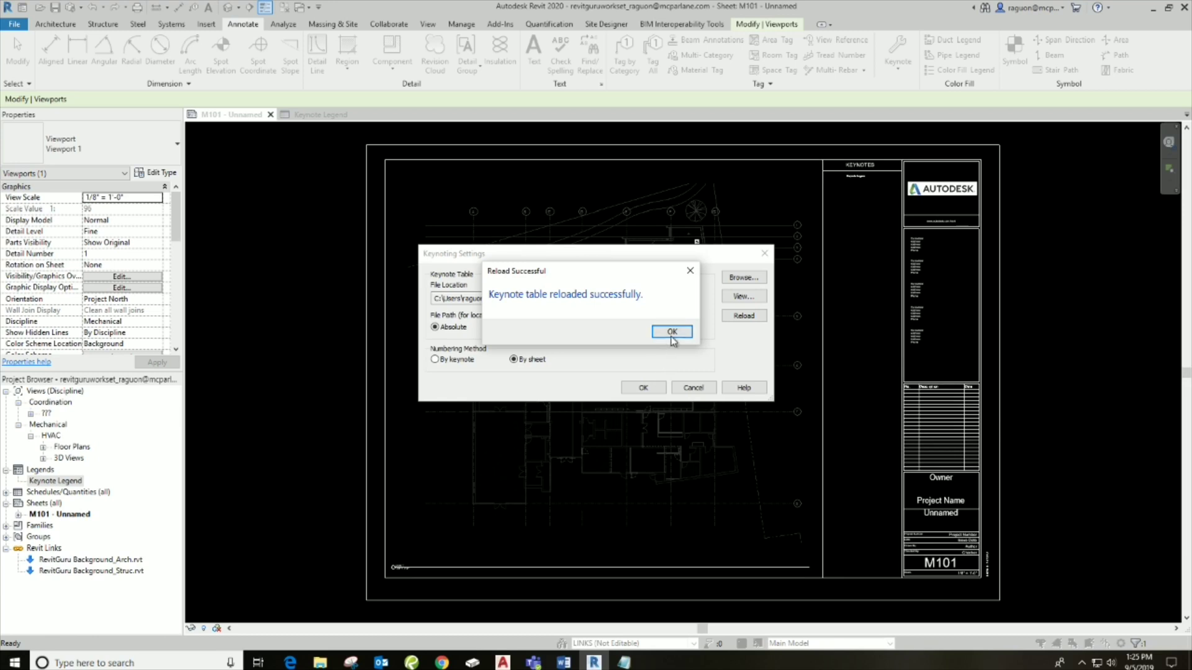
{"action": "left_click", "coordinate": [672, 334]}
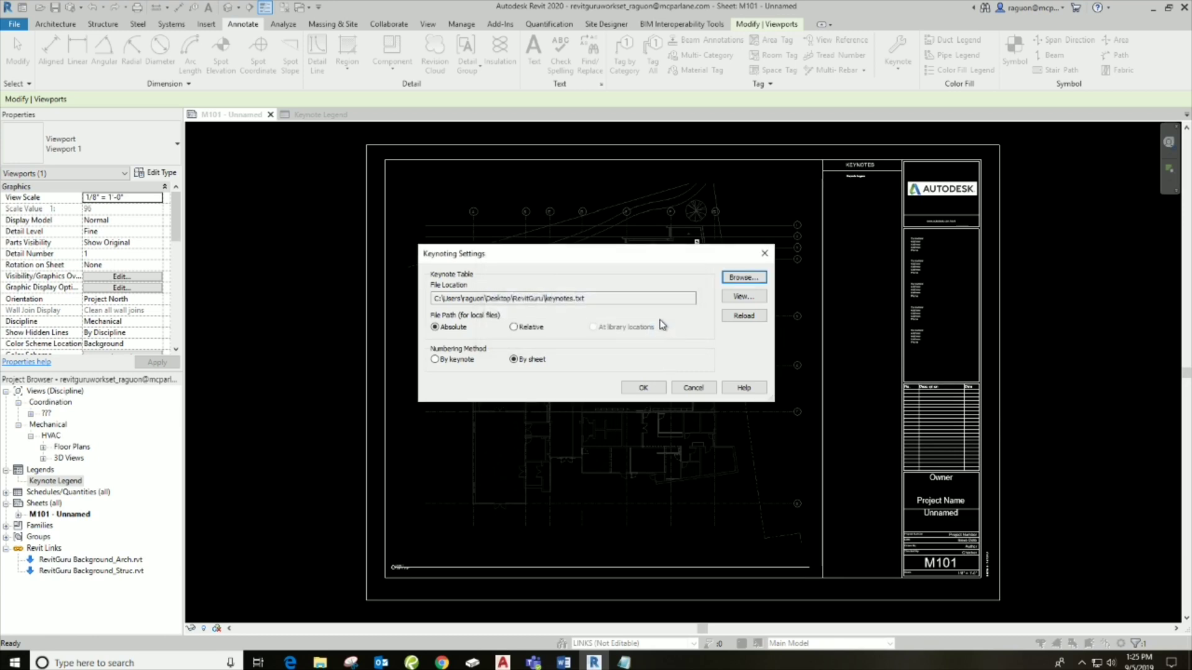
Apply the keynoting settings with numbering by sheet, then bring up the plan viewport's options
{"action": "left_click", "coordinate": [436, 361]}
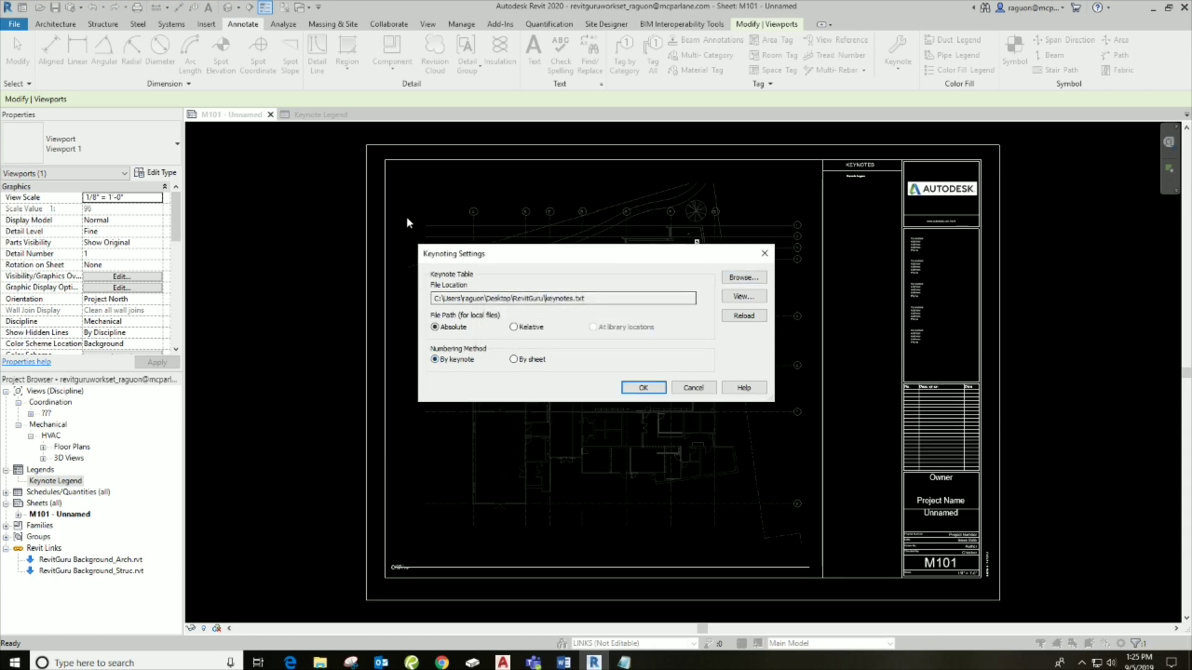
{"action": "left_click", "coordinate": [436, 362]}
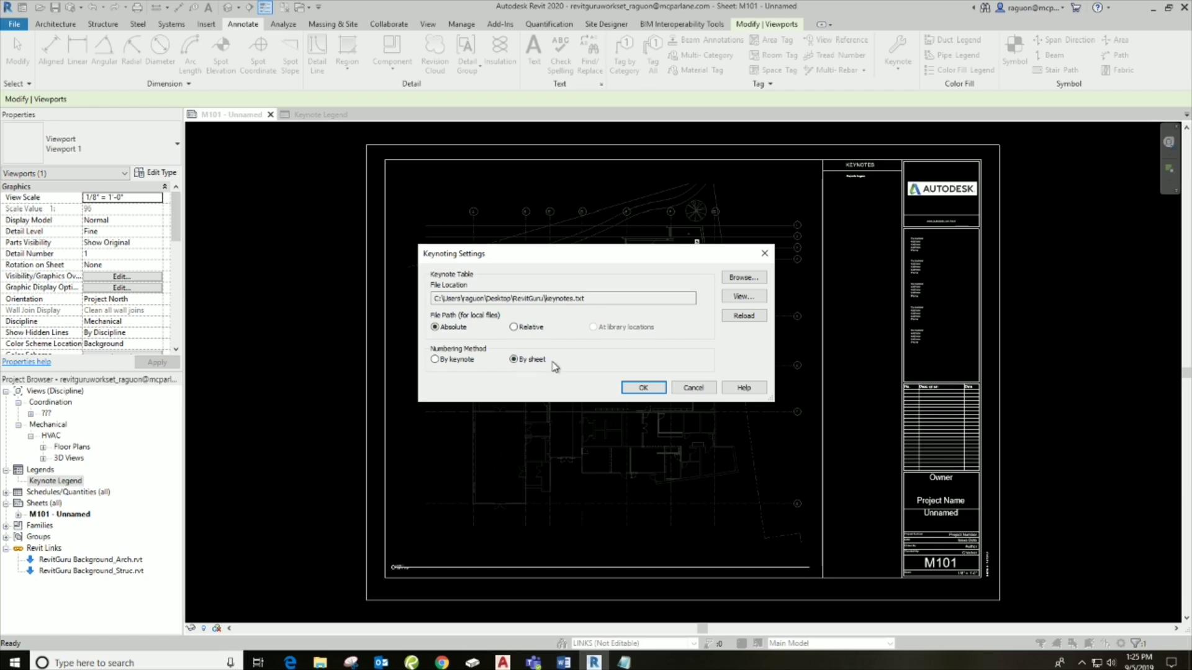
{"action": "left_click", "coordinate": [635, 390]}
{"action": "key", "text": "Escape"}
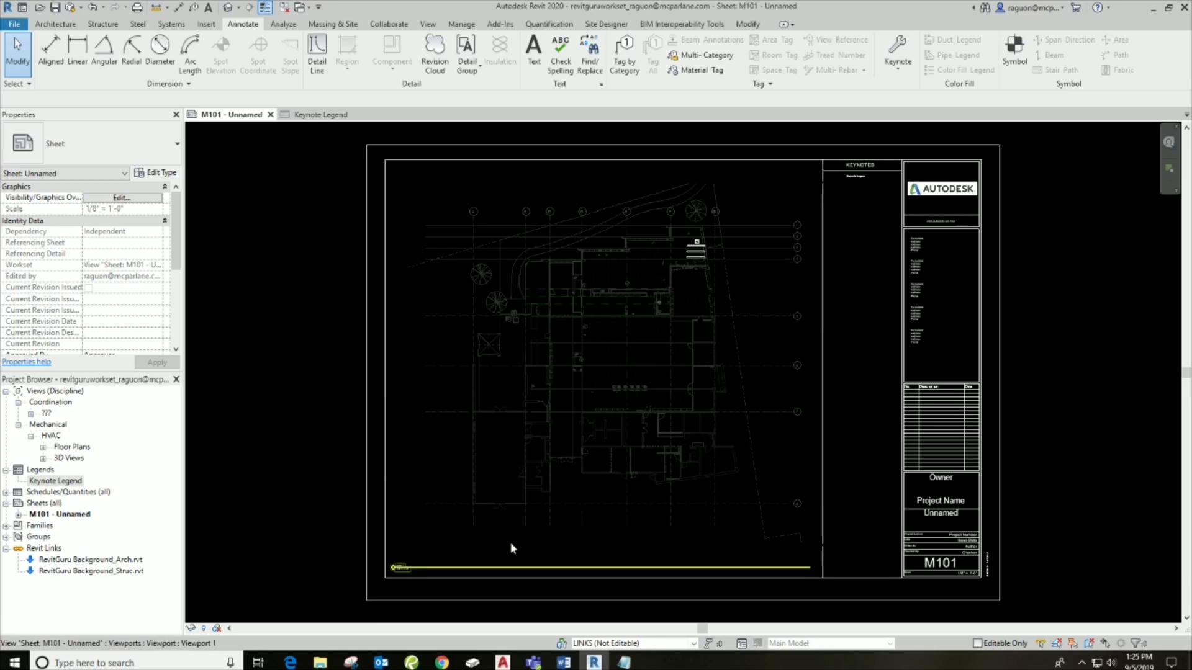
{"action": "right_click", "coordinate": [704, 322]}
Activate the Level 1 plan viewport, zoom to the stairs and legend, and show keynote tag types
{"action": "left_click", "coordinate": [747, 379]}
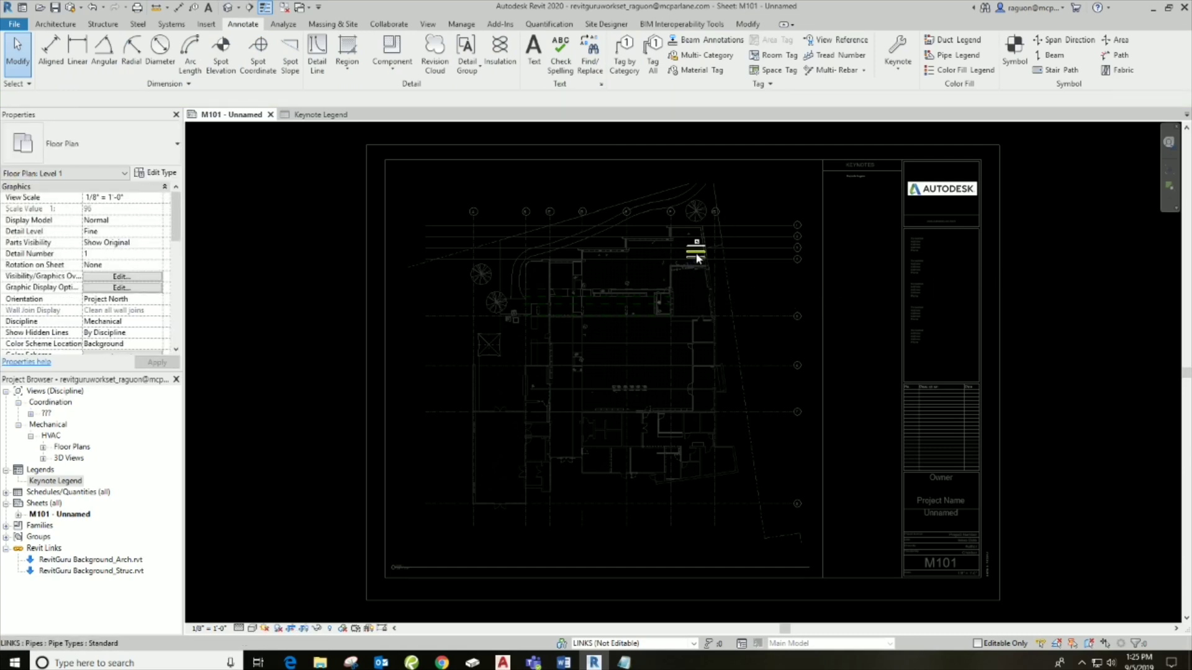
{"action": "scroll", "coordinate": [702, 249], "scroll_direction": "up", "scroll_amount": 2}
{"action": "scroll", "coordinate": [707, 251], "scroll_direction": "up", "scroll_amount": 3}
{"action": "middle_click_drag", "start_coordinate": [720, 246], "coordinate": [492, 432]}
{"action": "scroll", "coordinate": [564, 413], "scroll_direction": "up", "scroll_amount": 3}
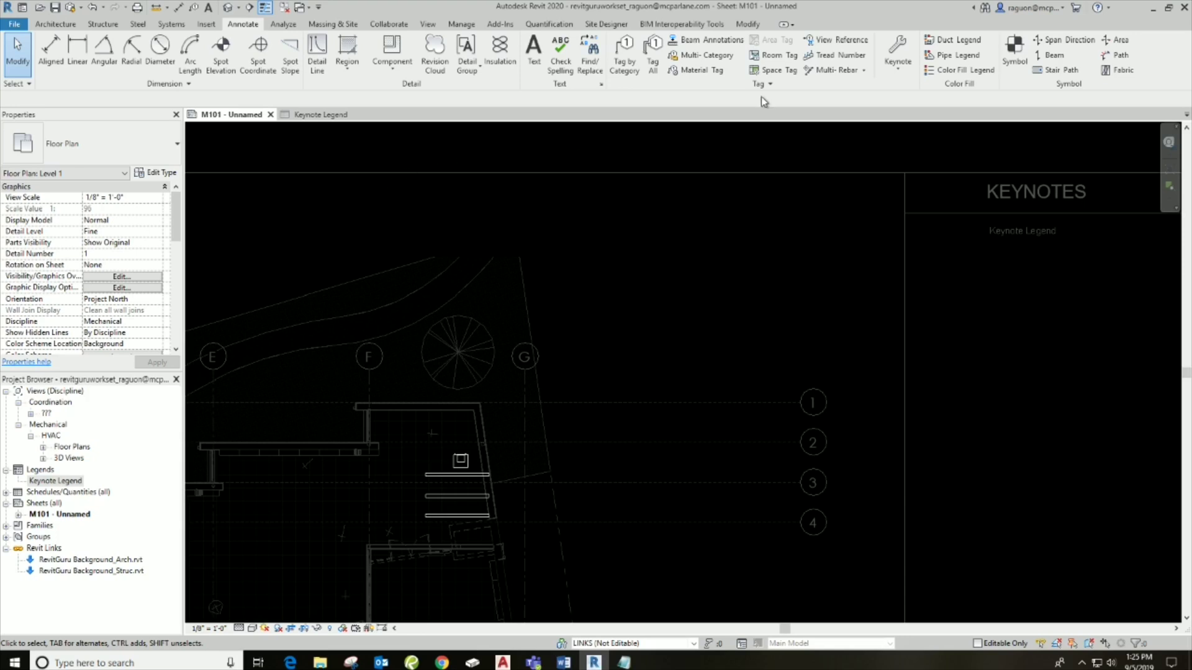
{"action": "left_click", "coordinate": [891, 72]}
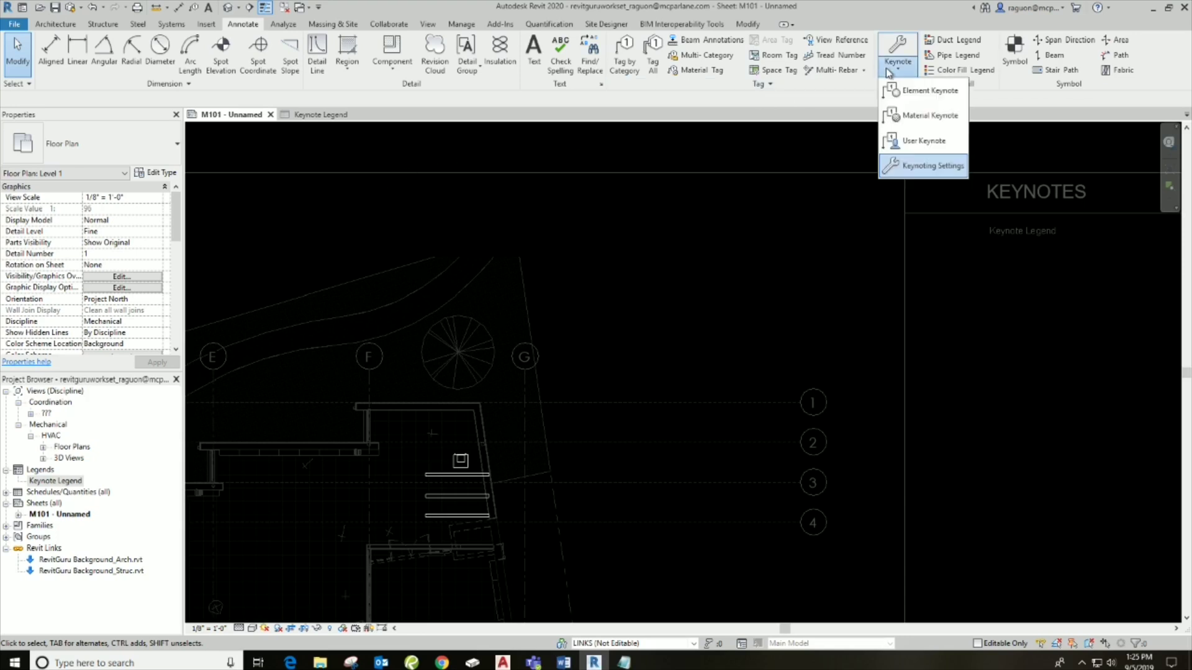
Start a User Keynote and agree to load a tag family, browsing the Annotations library
{"action": "left_click", "coordinate": [913, 143]}
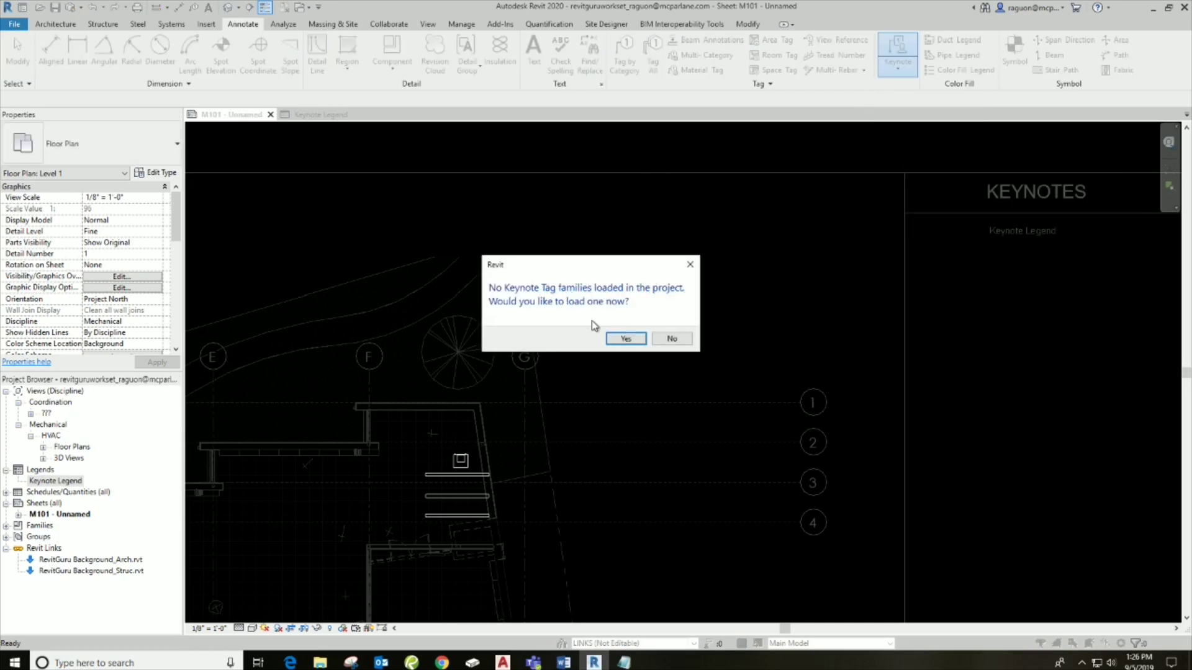
{"action": "left_click", "coordinate": [626, 339]}
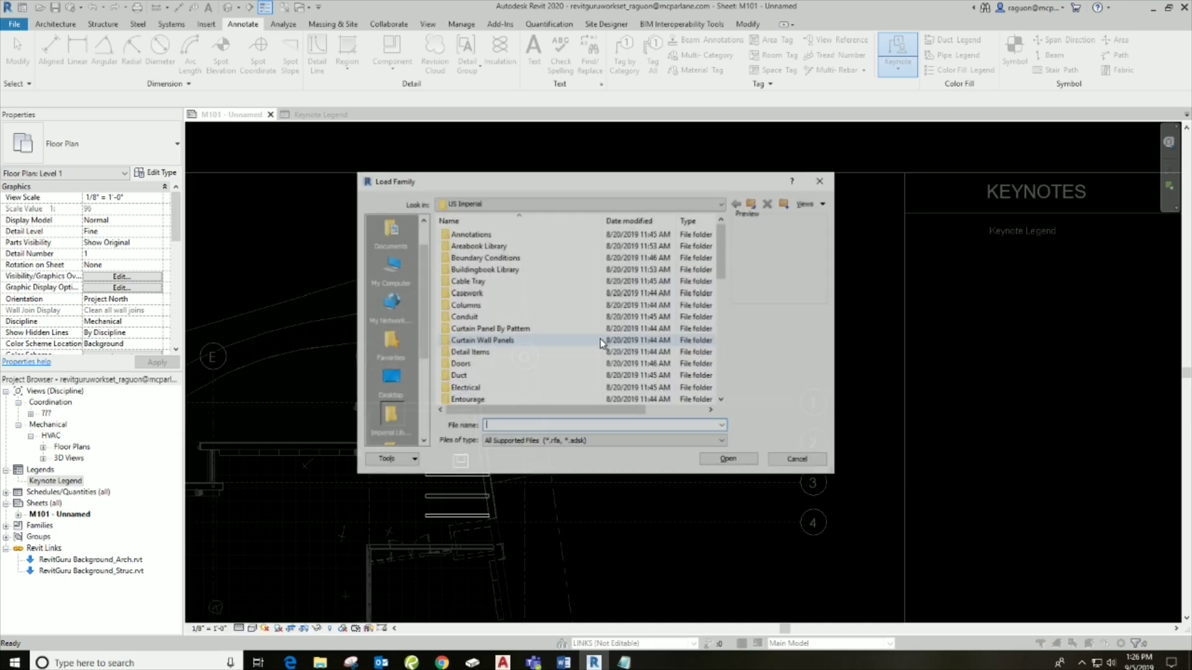
{"action": "scroll", "coordinate": [563, 283], "scroll_direction": "down", "scroll_amount": 7}
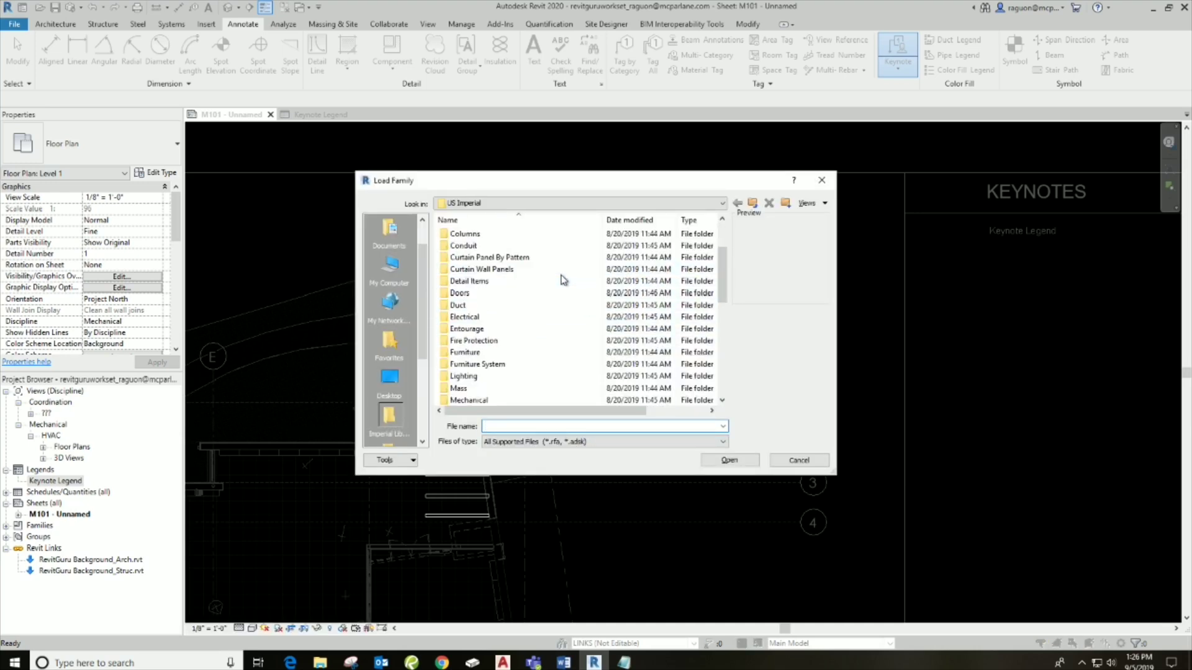
{"action": "scroll", "coordinate": [557, 278], "scroll_direction": "down", "scroll_amount": 4}
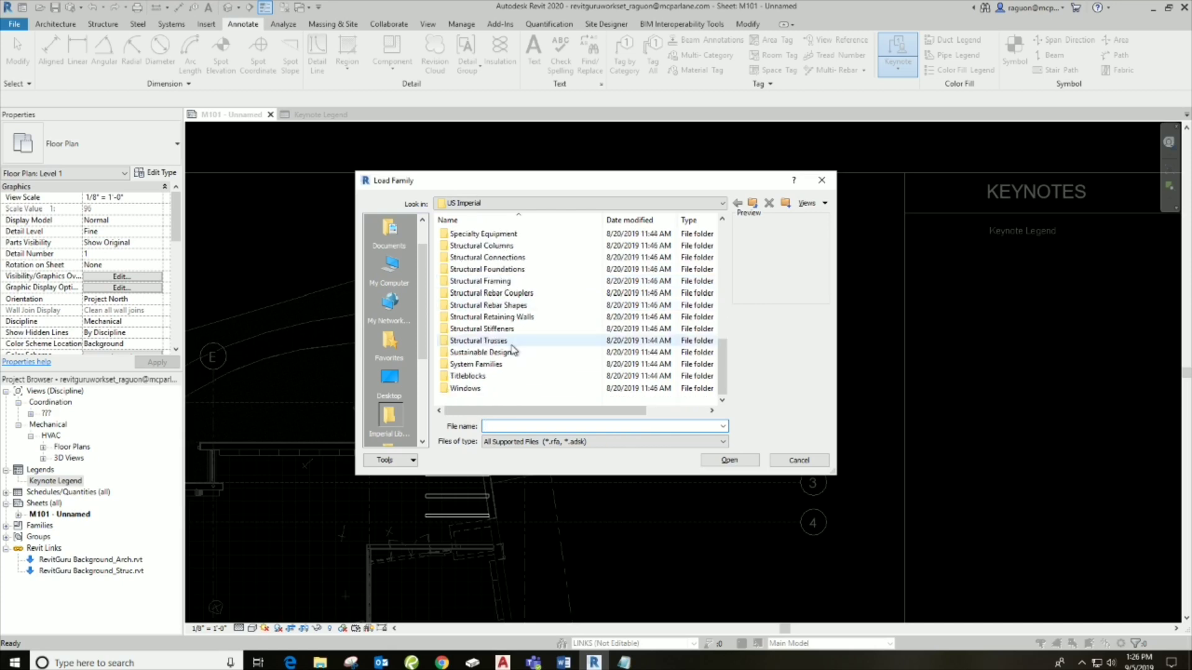
{"action": "scroll", "coordinate": [521, 267], "scroll_direction": "up", "scroll_amount": 10}
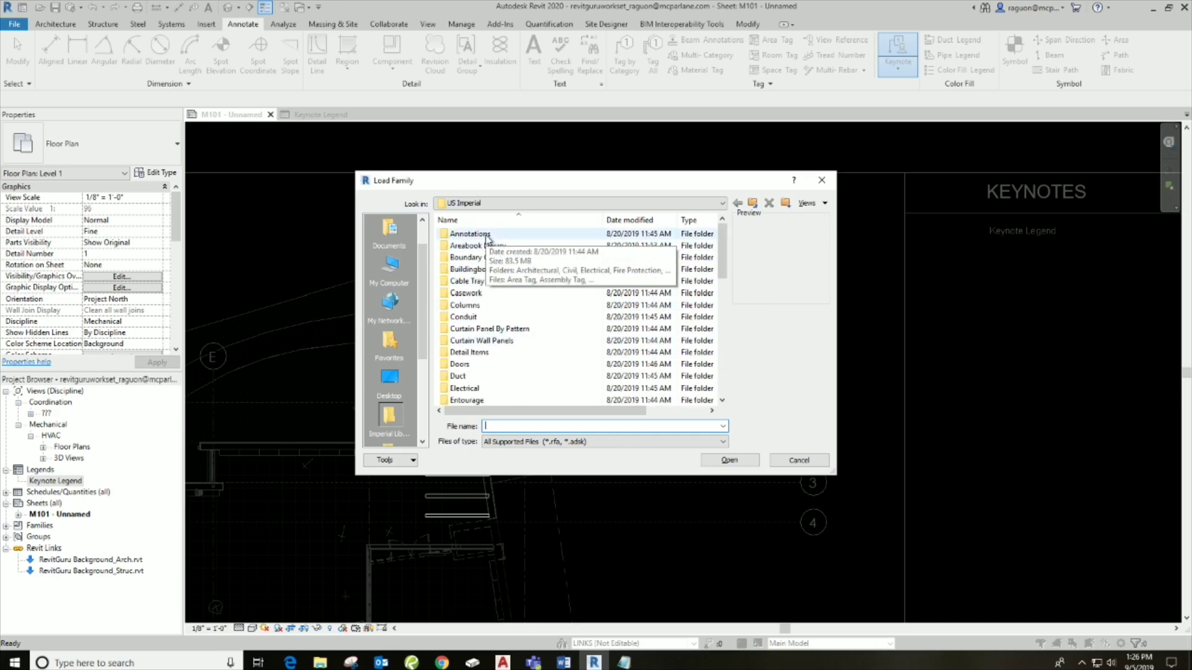
{"action": "double_click", "coordinate": [488, 234]}
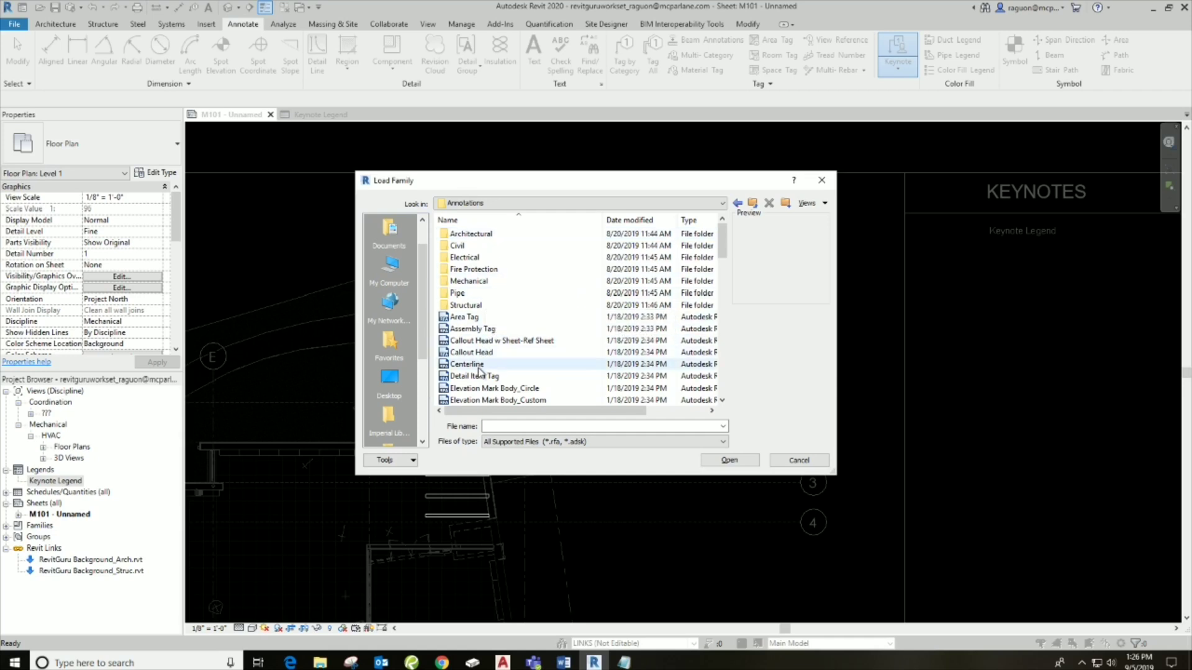
{"action": "scroll", "coordinate": [478, 378], "scroll_direction": "down", "scroll_amount": 2}
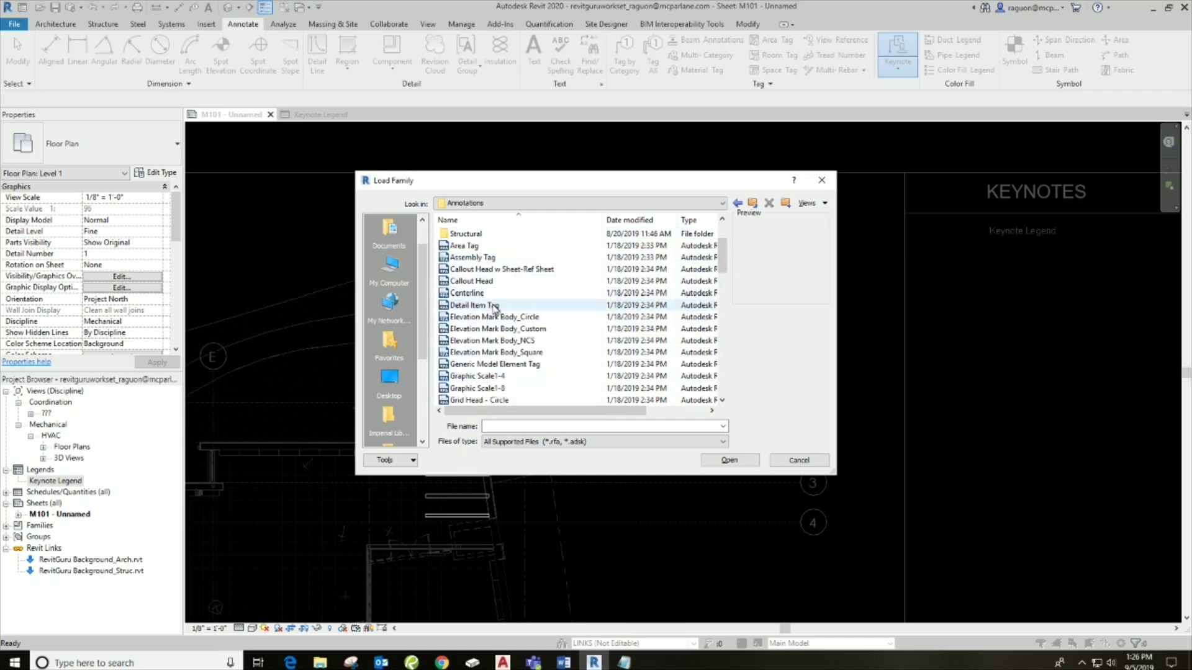
{"action": "scroll", "coordinate": [491, 310], "scroll_direction": "down", "scroll_amount": 2}
{"action": "scroll", "coordinate": [494, 320], "scroll_direction": "down", "scroll_amount": 2}
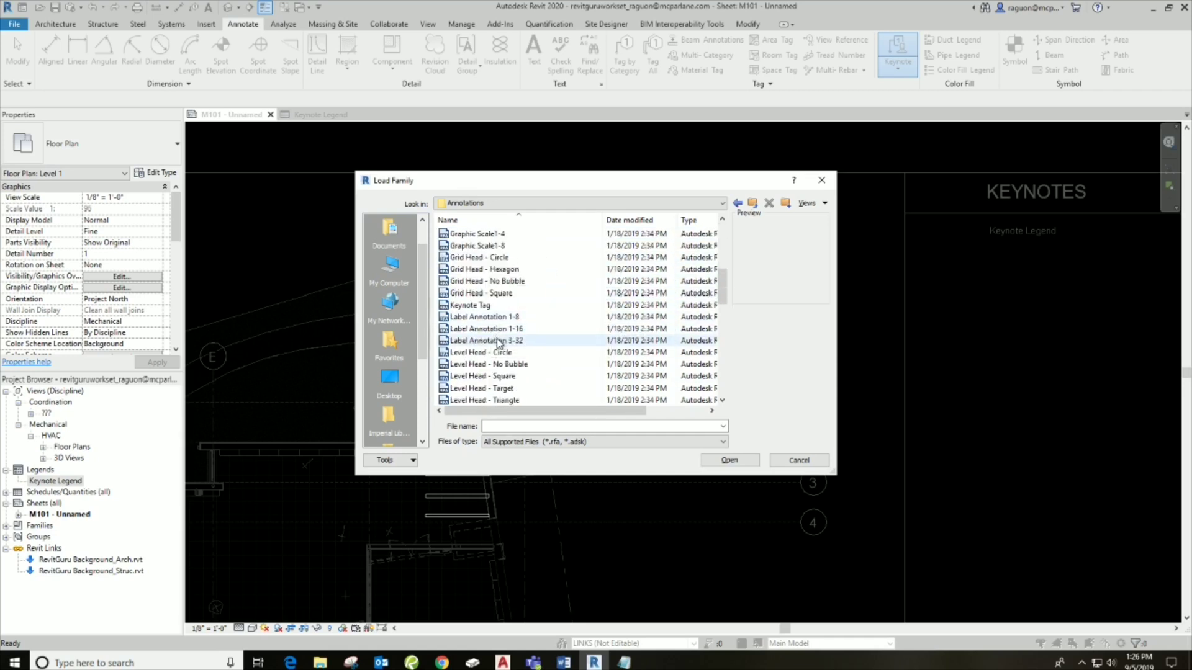
{"action": "left_click", "coordinate": [503, 307]}
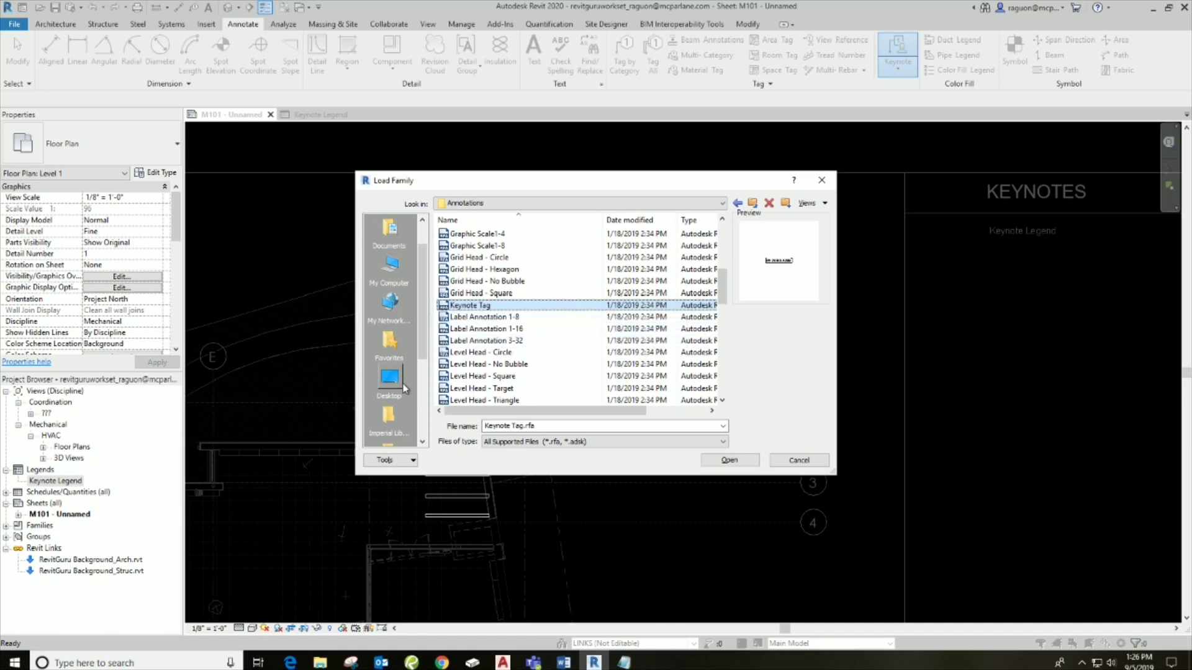
Load KEY NOTE.rfa from Desktop > RevitGuru > My Families & Annotaion
{"action": "scroll", "coordinate": [406, 358], "scroll_direction": "up", "scroll_amount": 1}
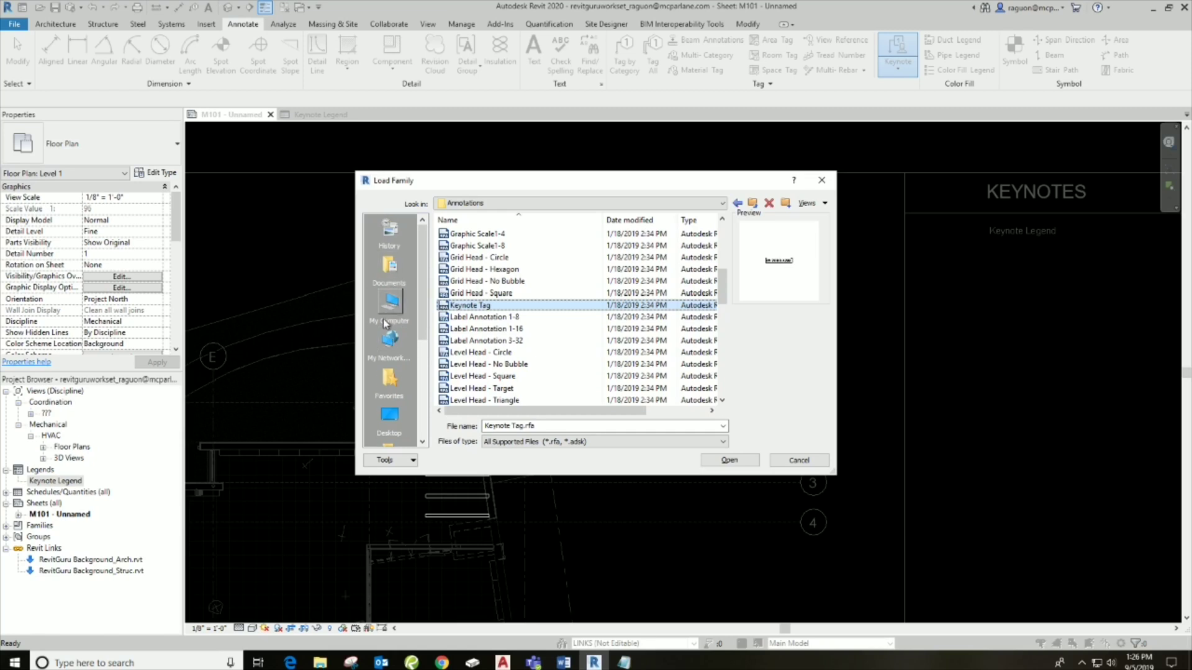
{"action": "left_click", "coordinate": [390, 416]}
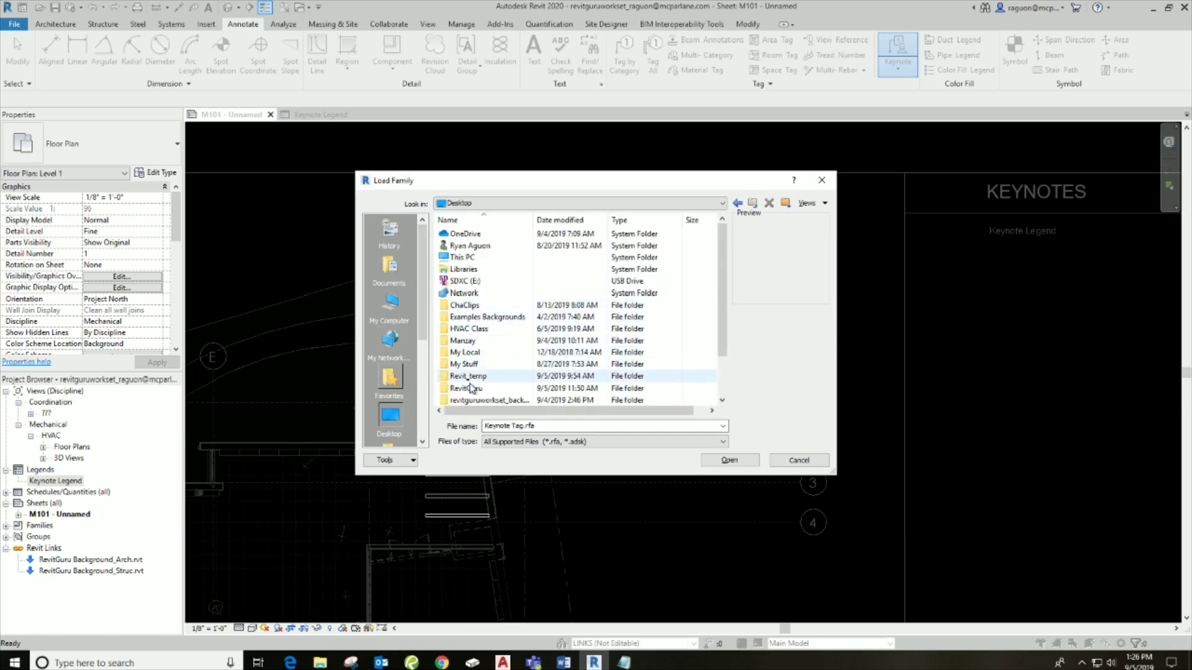
{"action": "double_click", "coordinate": [473, 391]}
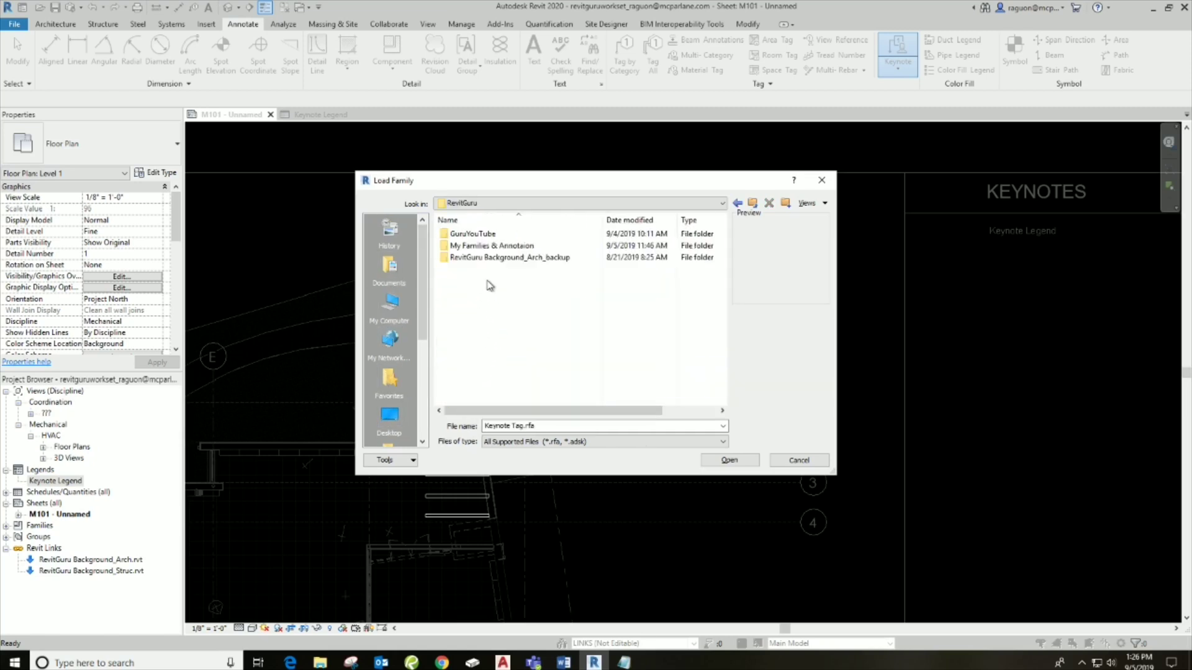
{"action": "double_click", "coordinate": [484, 246]}
{"action": "left_click", "coordinate": [485, 258]}
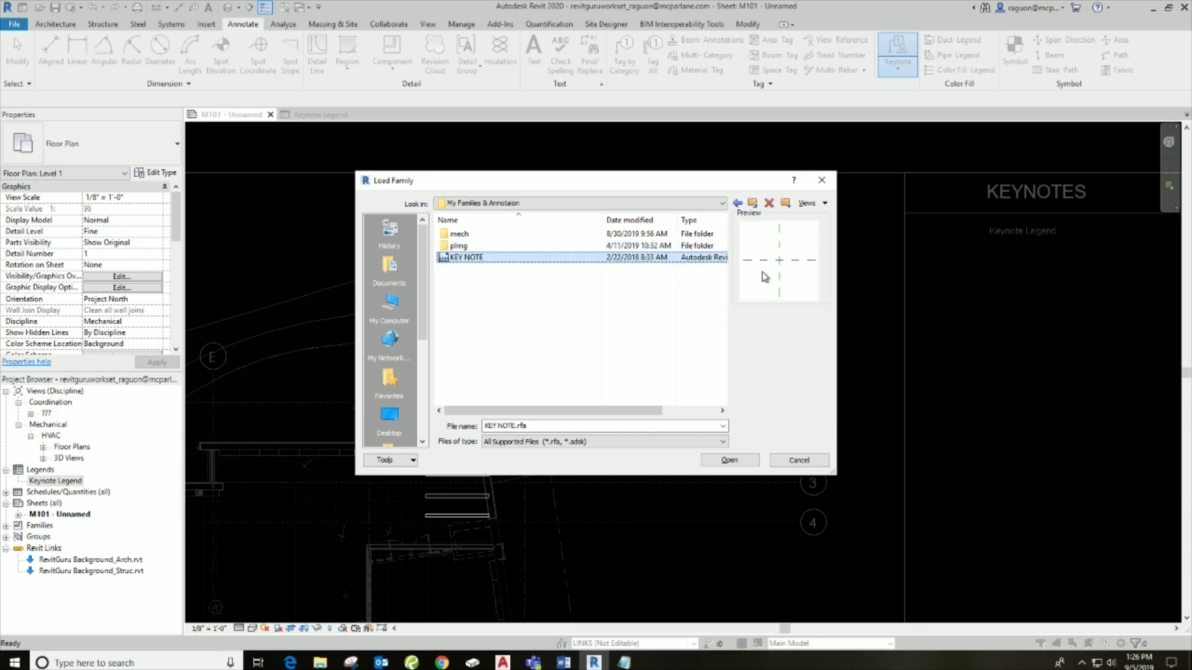
{"action": "double_click", "coordinate": [494, 257]}
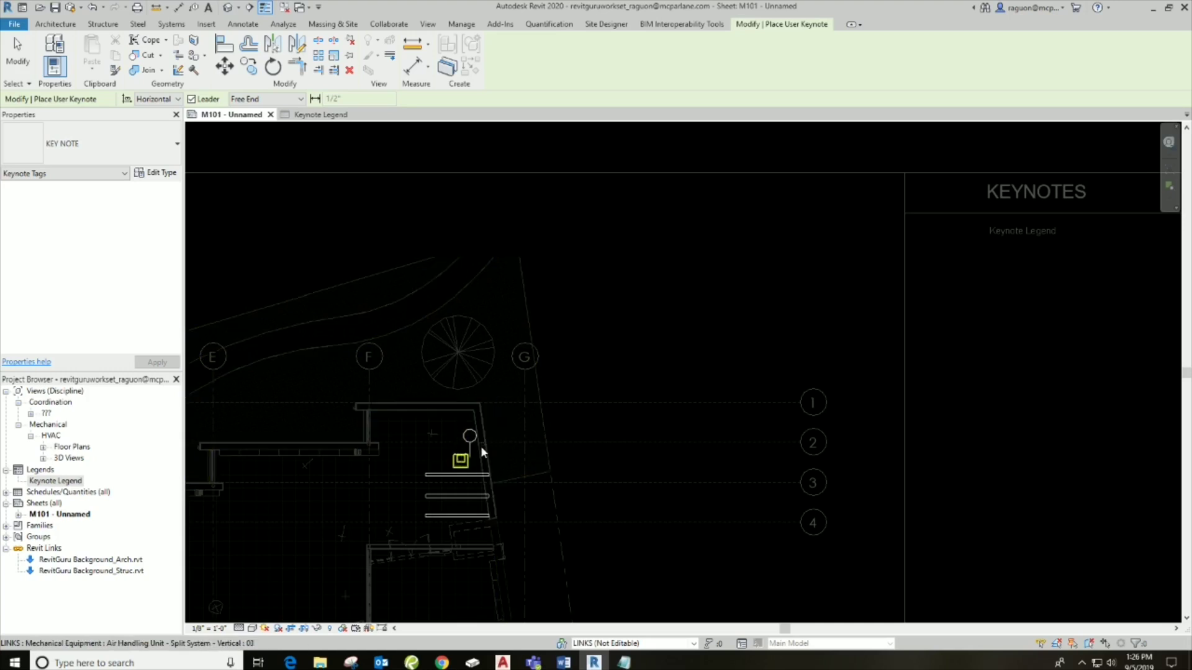
Place a user keynote tag and move the keynotes Notepad window aside for reference
{"action": "scroll", "coordinate": [484, 461], "scroll_direction": "up", "scroll_amount": 5}
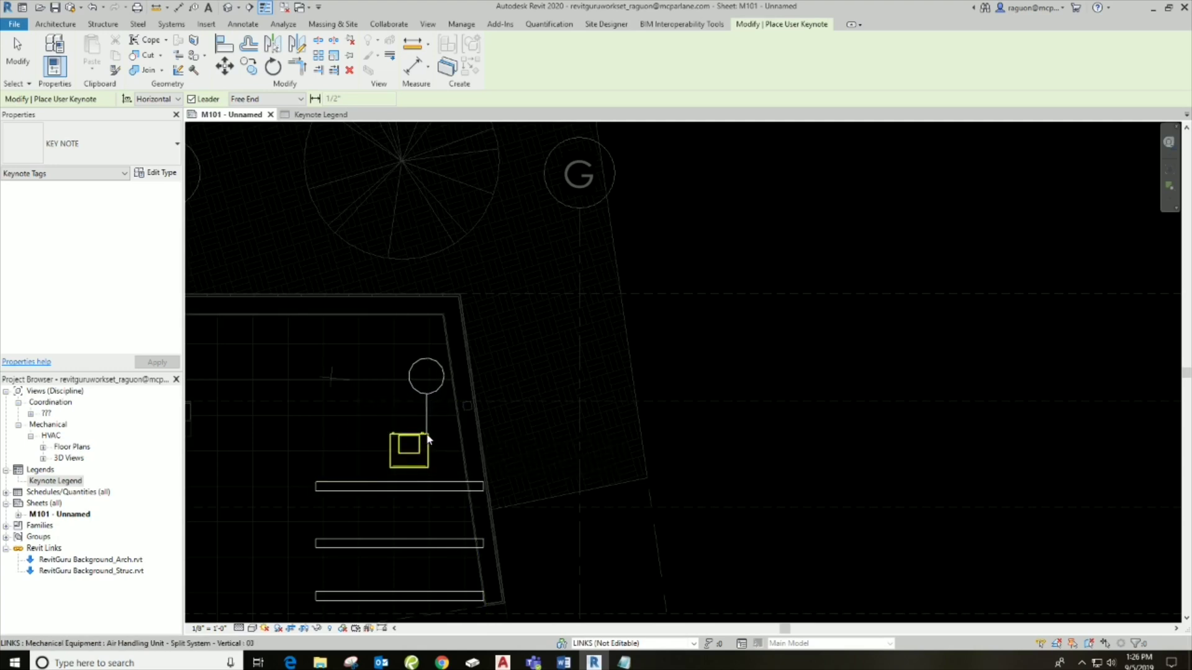
{"action": "scroll", "coordinate": [427, 438], "scroll_direction": "down", "scroll_amount": 5}
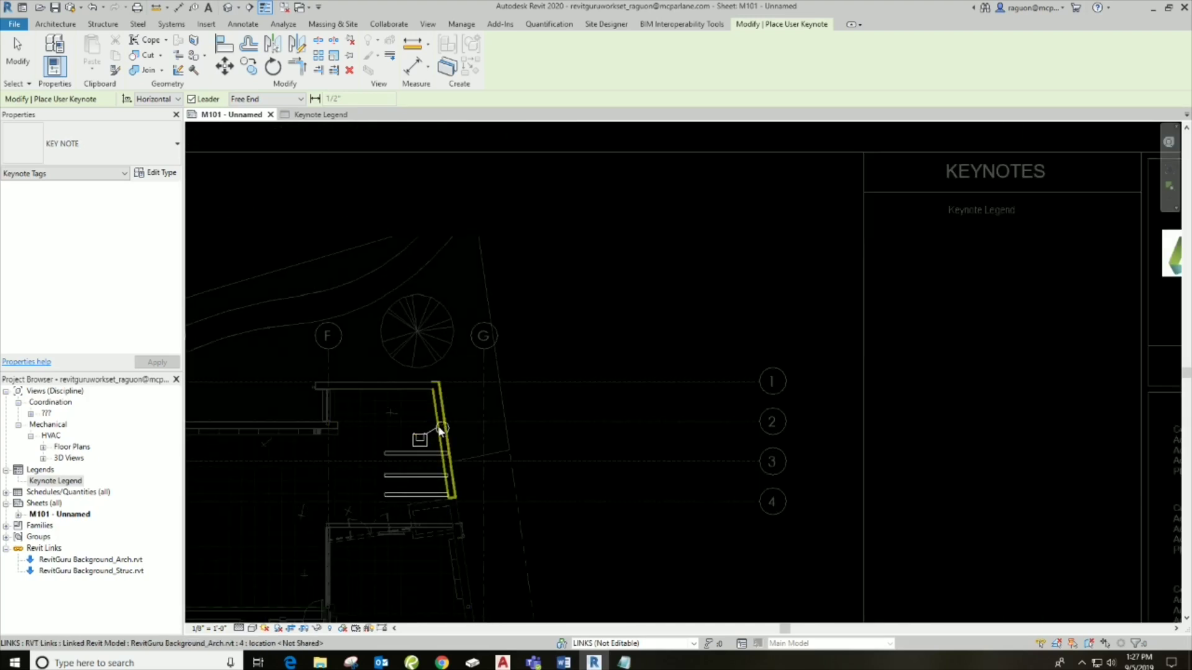
{"action": "left_click", "coordinate": [460, 419]}
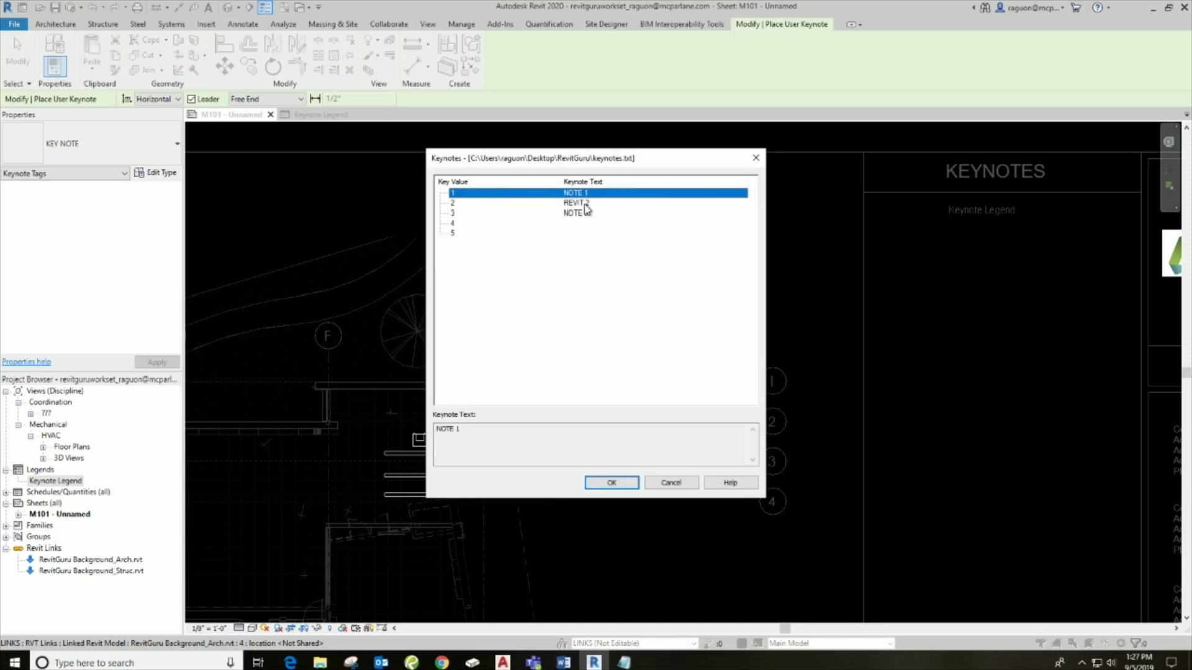
{"action": "left_click", "coordinate": [623, 662]}
{"action": "left_click_drag", "start_coordinate": [732, 280], "coordinate": [808, 185]}
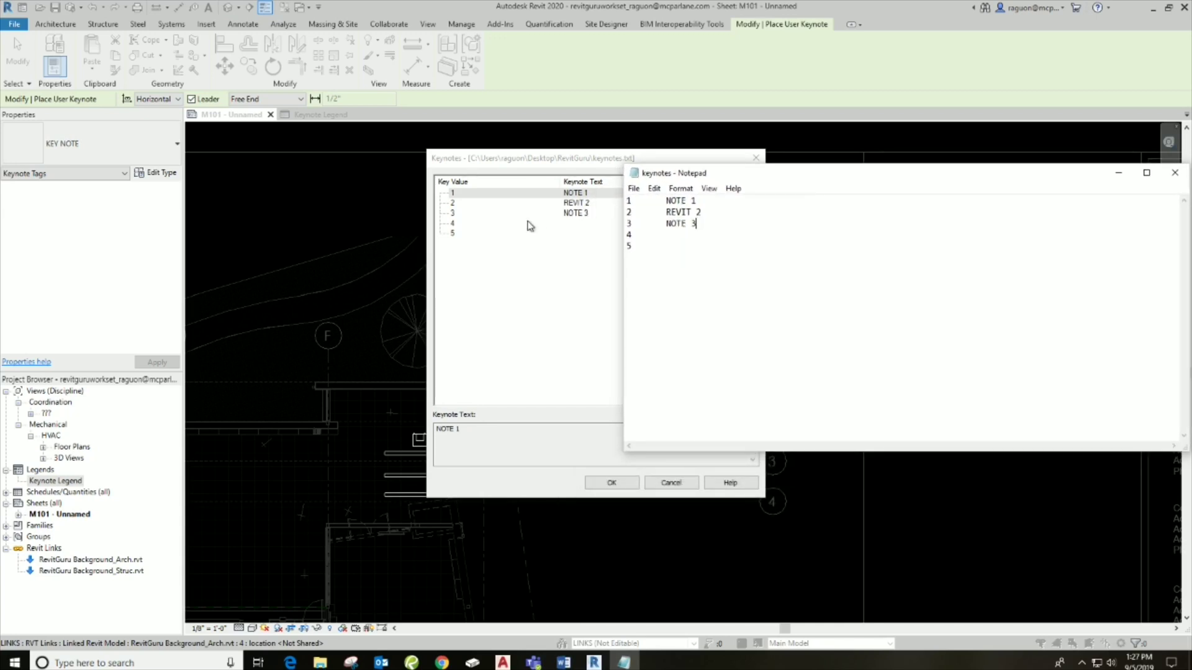
Choose key 1, NOTE 1, in the Keynotes dialog for the new tag
{"action": "left_click", "coordinate": [481, 363]}
{"action": "left_click", "coordinate": [582, 203]}
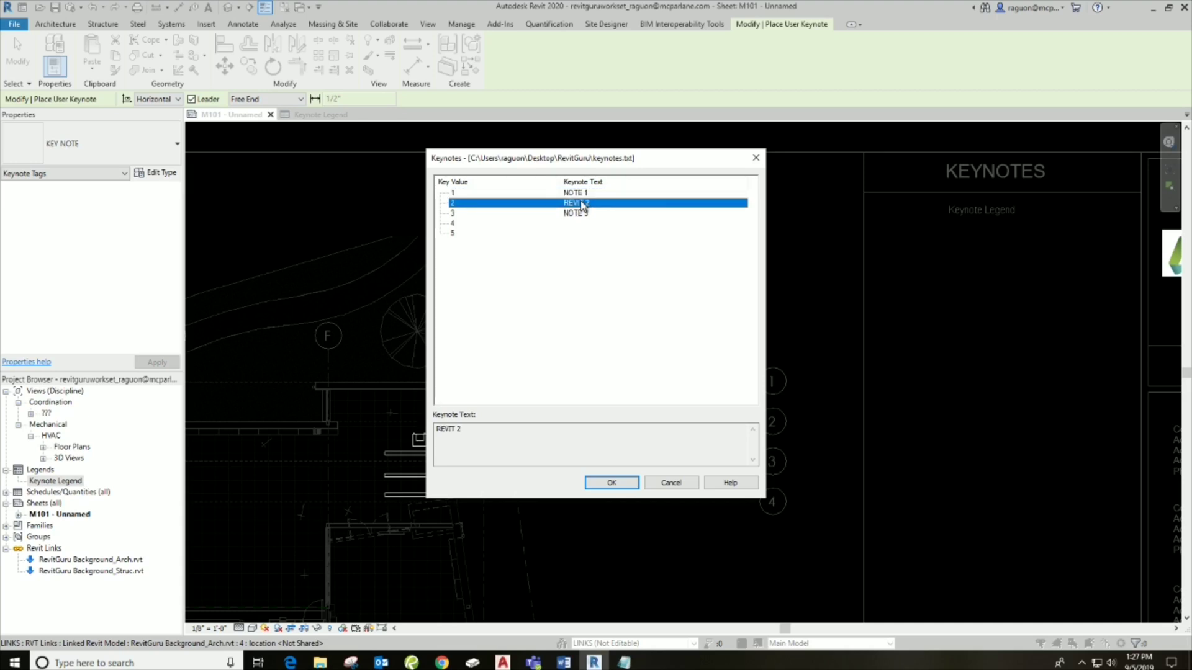
{"action": "key", "text": "Down"}
{"action": "key", "text": "Down"}
{"action": "key", "text": "Up"}
{"action": "key", "text": "Up"}
{"action": "key", "text": "Up"}
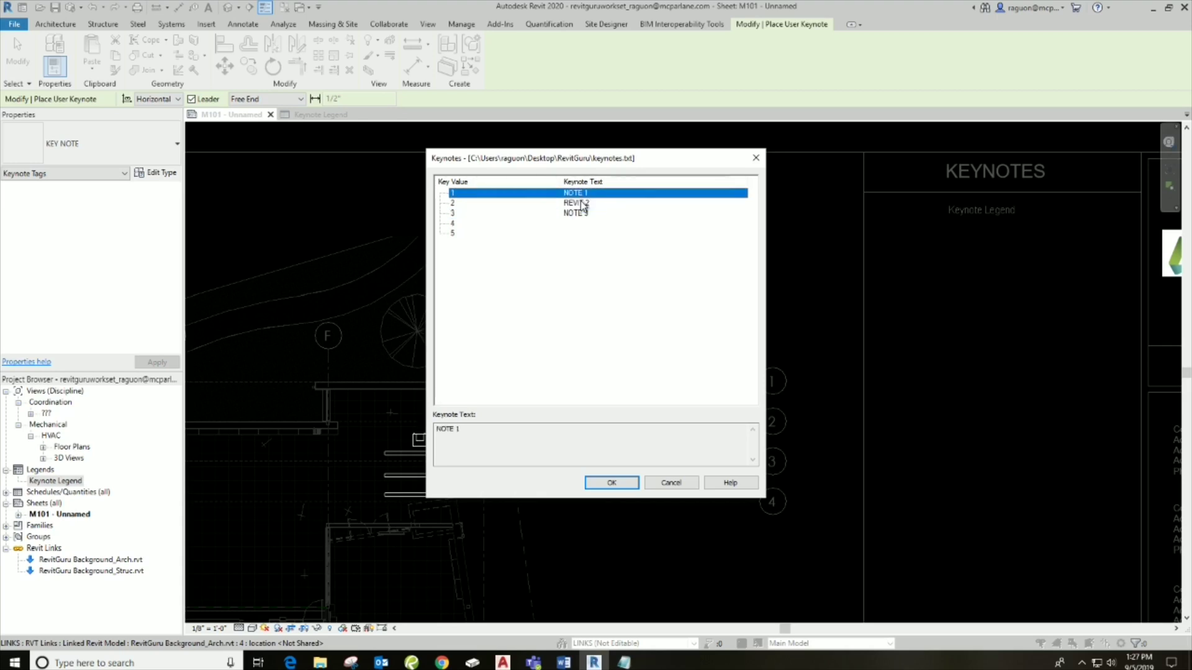
{"action": "key", "text": "Down"}
{"action": "key", "text": "Down"}
{"action": "key", "text": "Up"}
{"action": "key", "text": "Up"}
{"action": "left_click", "coordinate": [612, 483]}
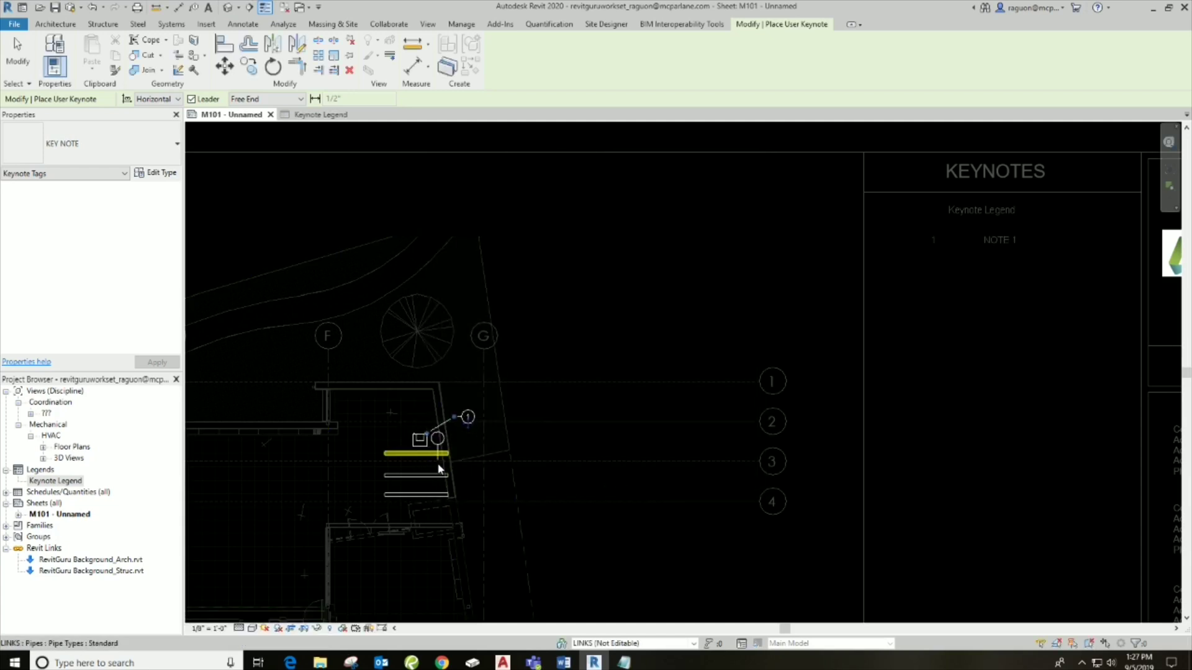
Tag two pipes with keynotes 2 (REVIT 2) and 1 (NOTE 1)
{"action": "left_click", "coordinate": [445, 480]}
{"action": "left_click", "coordinate": [482, 466]}
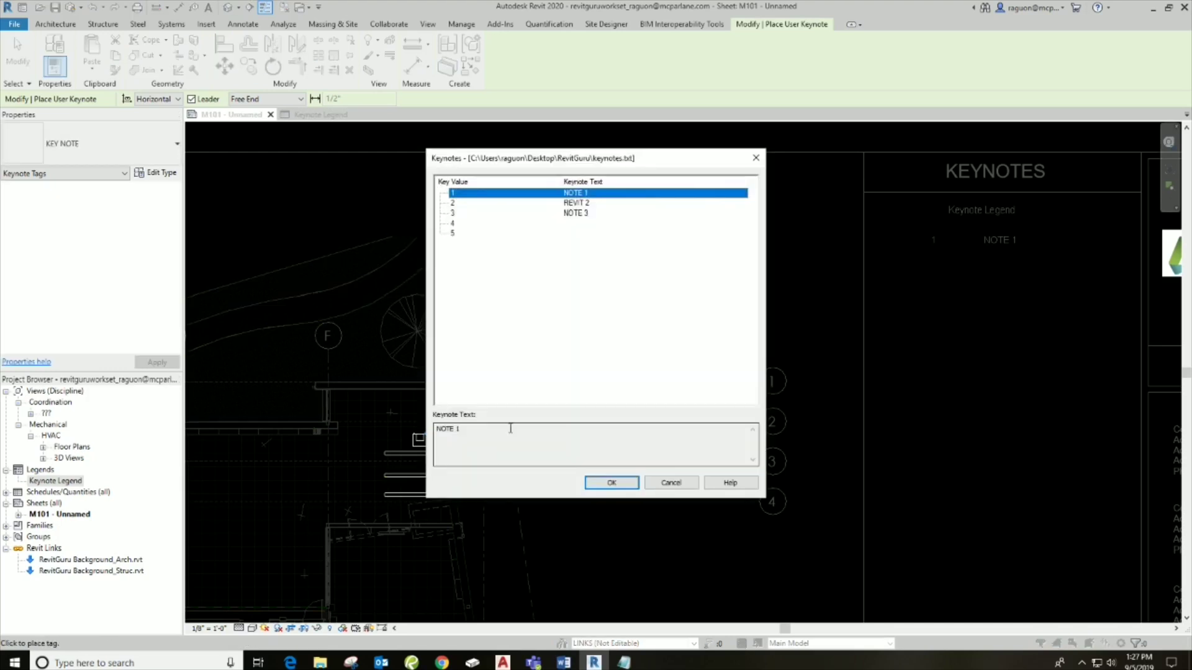
{"action": "left_click", "coordinate": [590, 205]}
{"action": "left_click", "coordinate": [611, 483]}
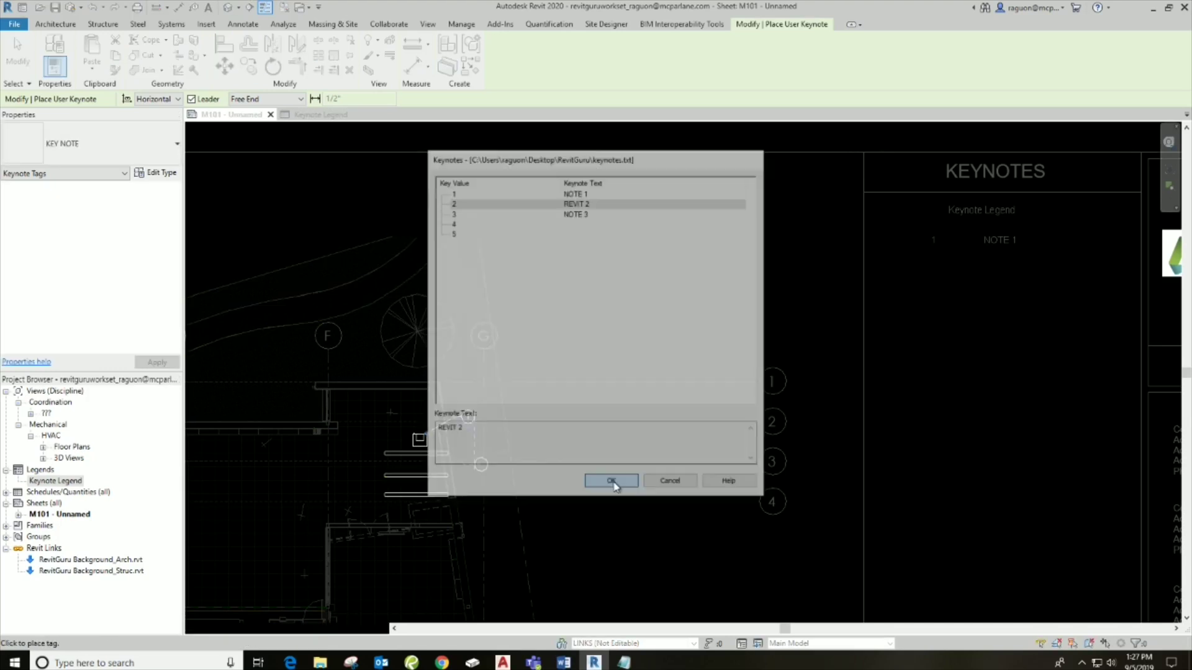
{"action": "scroll", "coordinate": [447, 509], "scroll_direction": "up", "scroll_amount": 2}
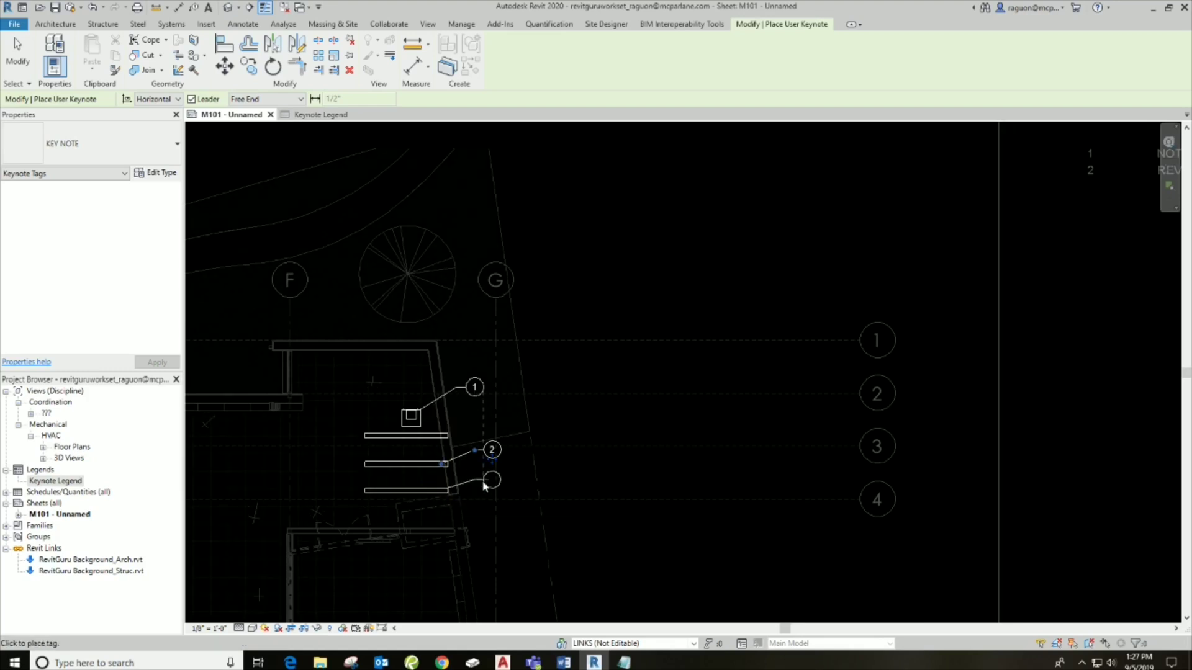
{"action": "left_click", "coordinate": [488, 480]}
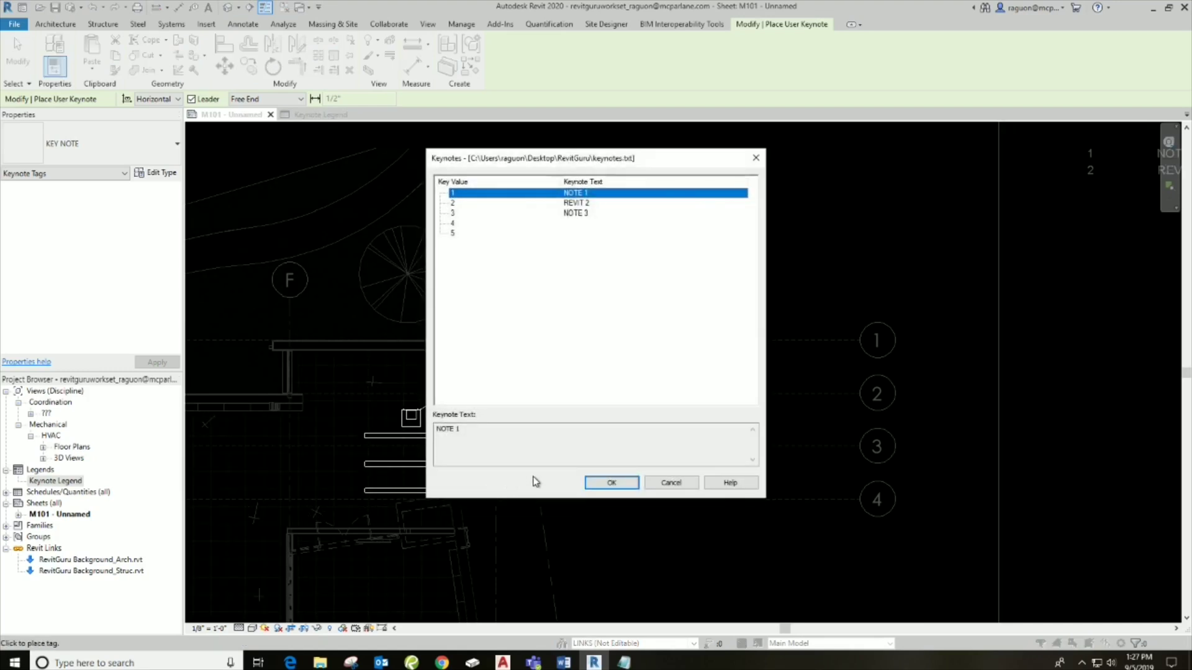
{"action": "left_click", "coordinate": [605, 482]}
{"action": "scroll", "coordinate": [803, 403], "scroll_direction": "down", "scroll_amount": 2}
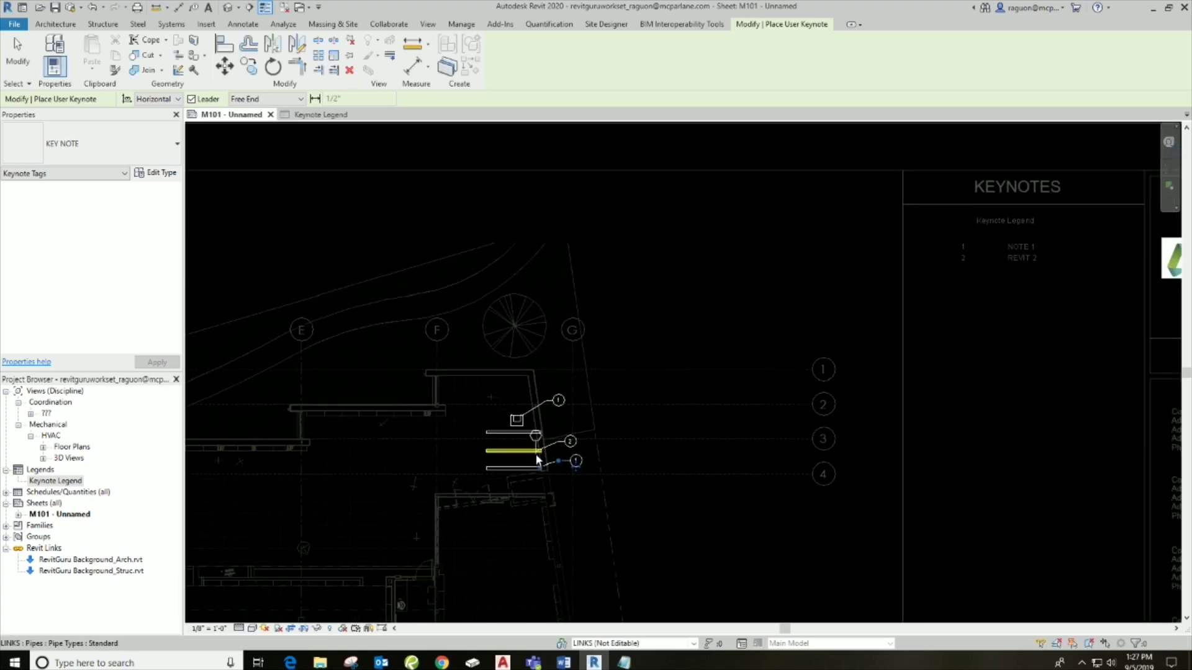
{"action": "scroll", "coordinate": [546, 462], "scroll_direction": "up", "scroll_amount": 2}
{"action": "scroll", "coordinate": [509, 473], "scroll_direction": "up", "scroll_amount": 2}
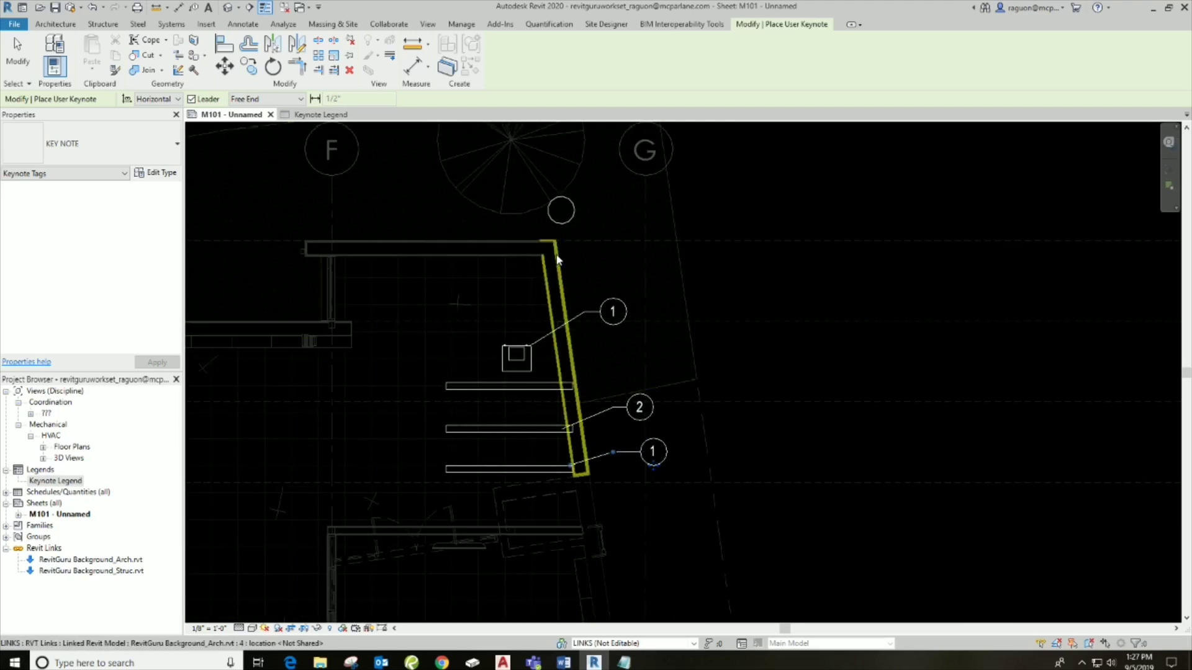
Tag the top of the wall with keynote 3, NOTE 3, and finish tagging
{"action": "left_click", "coordinate": [594, 243]}
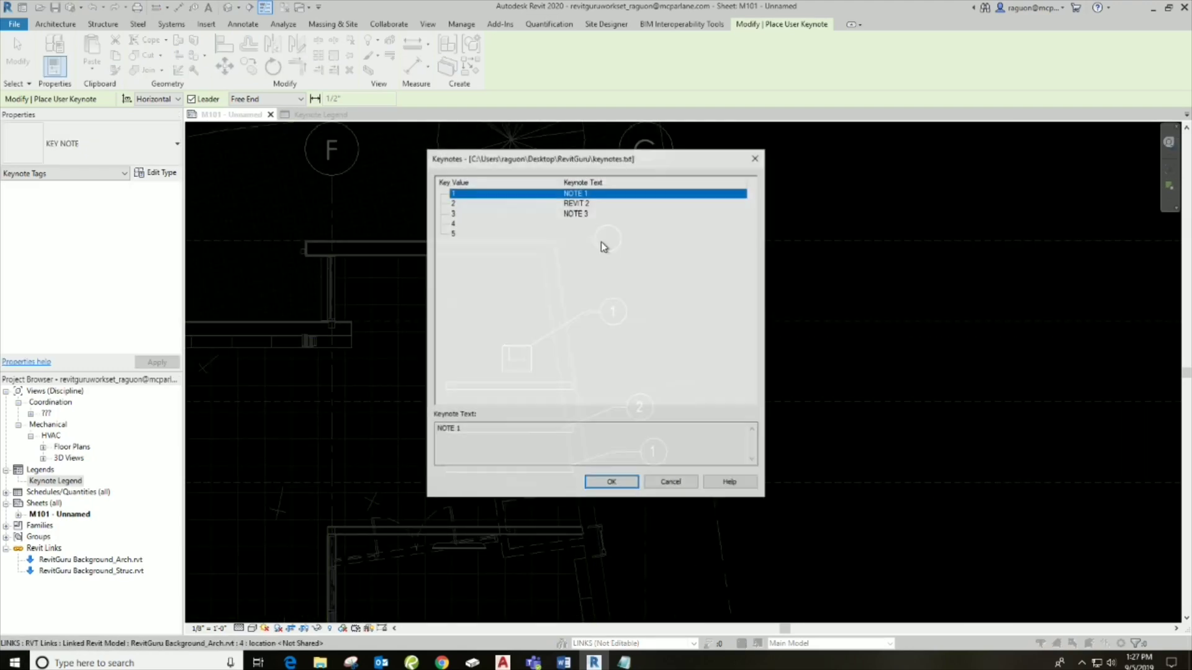
{"action": "left_click", "coordinate": [581, 215]}
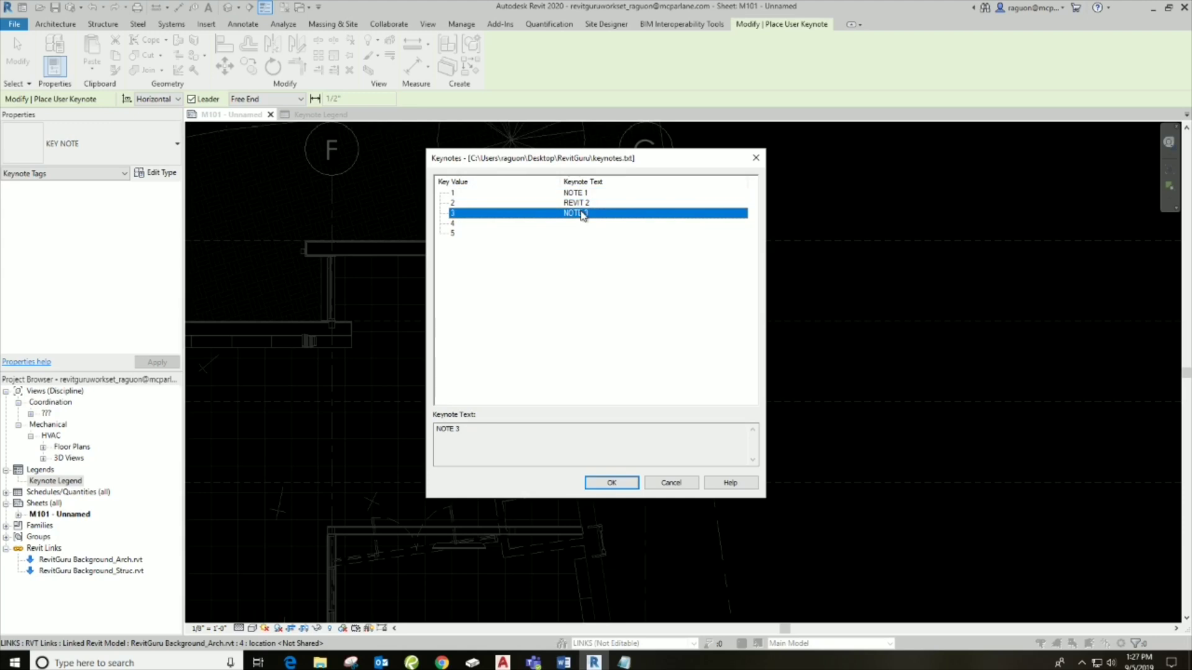
{"action": "left_click", "coordinate": [611, 483]}
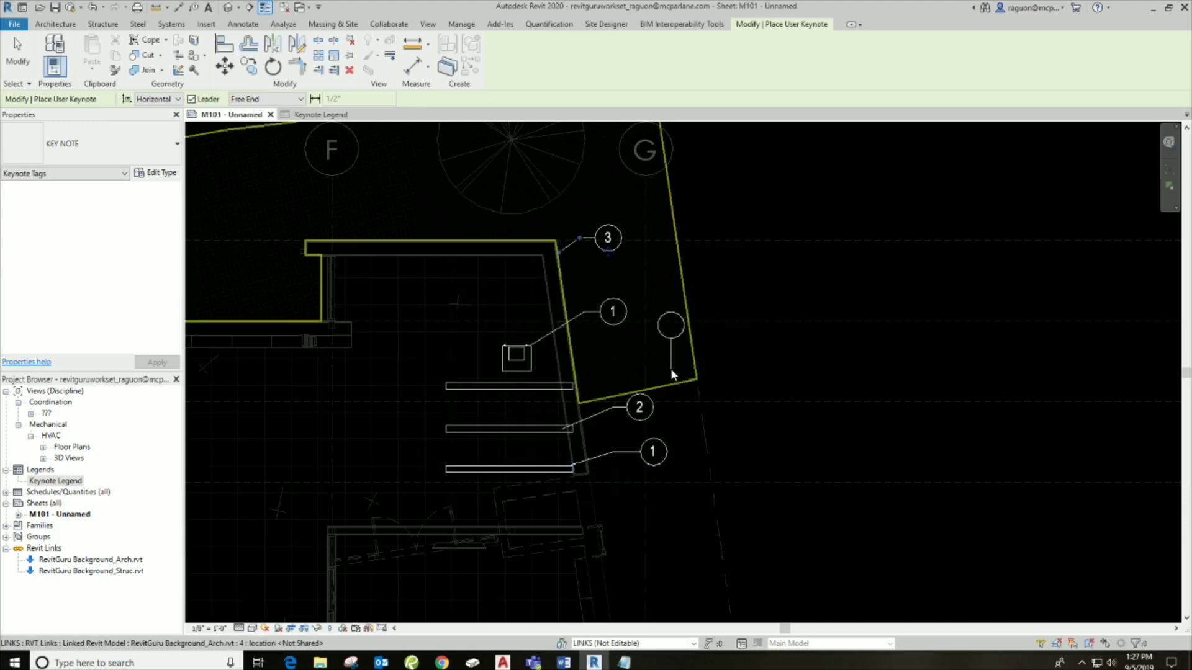
{"action": "scroll", "coordinate": [714, 403], "scroll_direction": "down", "scroll_amount": 2}
{"action": "key", "text": "Escape"}
{"action": "scroll", "coordinate": [758, 460], "scroll_direction": "down", "scroll_amount": 5}
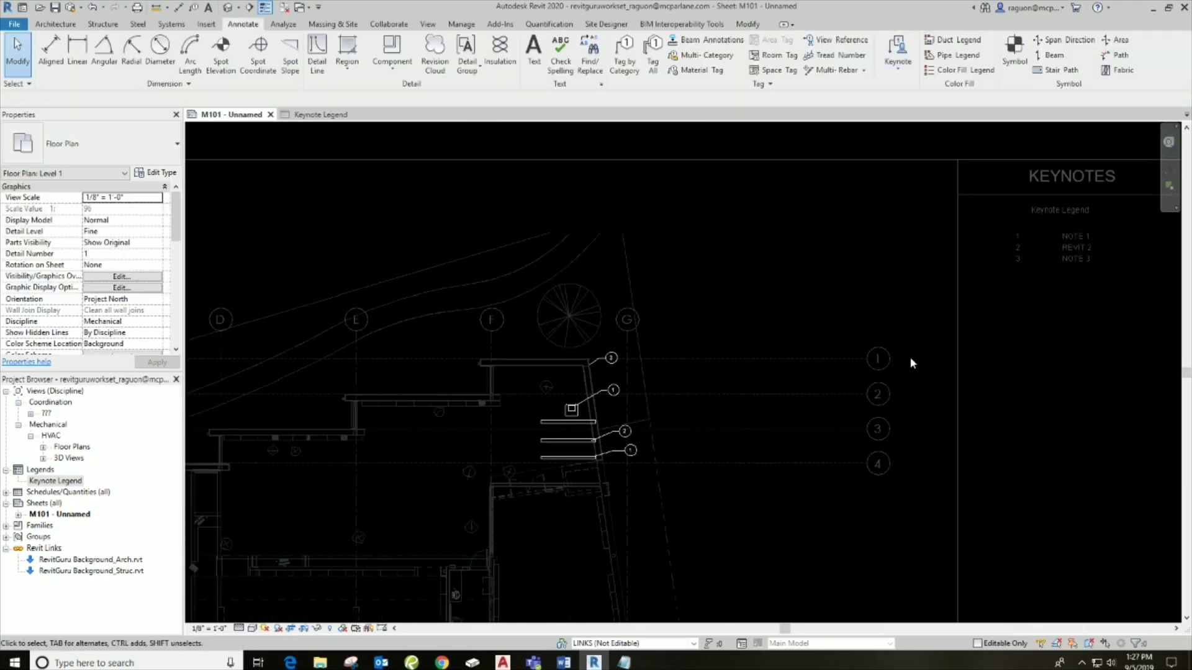
Leave the viewport, select the Keynote Legend and drag its columns wider under KEYNOTES
{"action": "scroll", "coordinate": [748, 365], "scroll_direction": "up", "scroll_amount": 2}
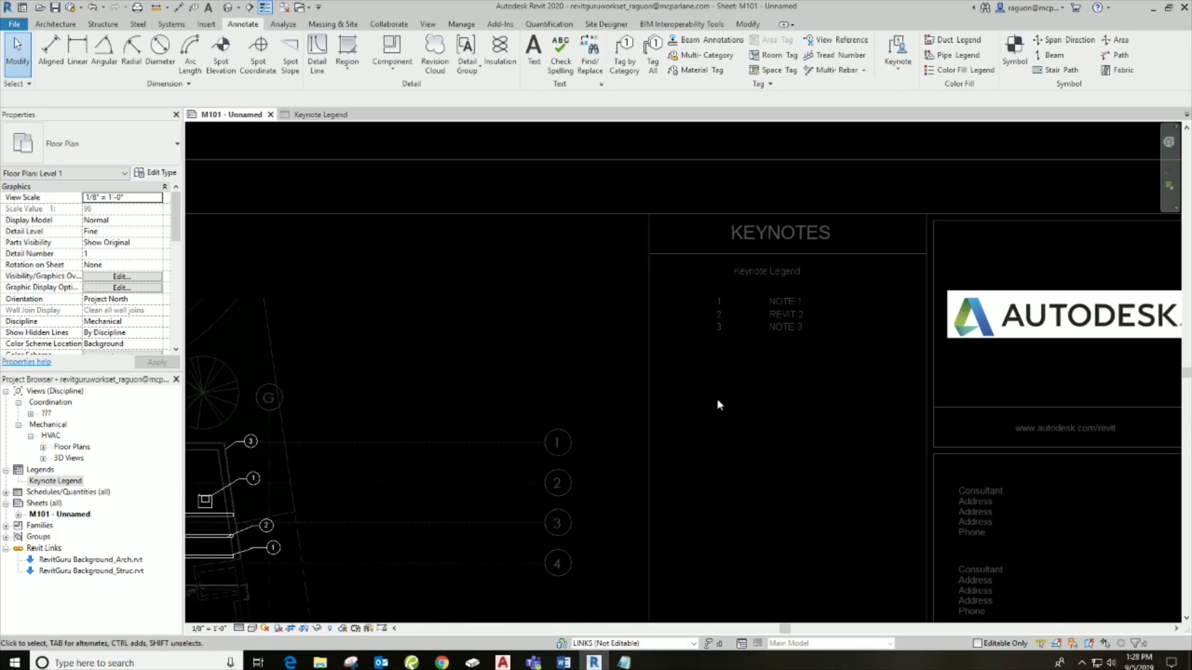
{"action": "scroll", "coordinate": [649, 399], "scroll_direction": "down", "scroll_amount": 1}
{"action": "middle_click_drag", "start_coordinate": [649, 399], "coordinate": [753, 392]}
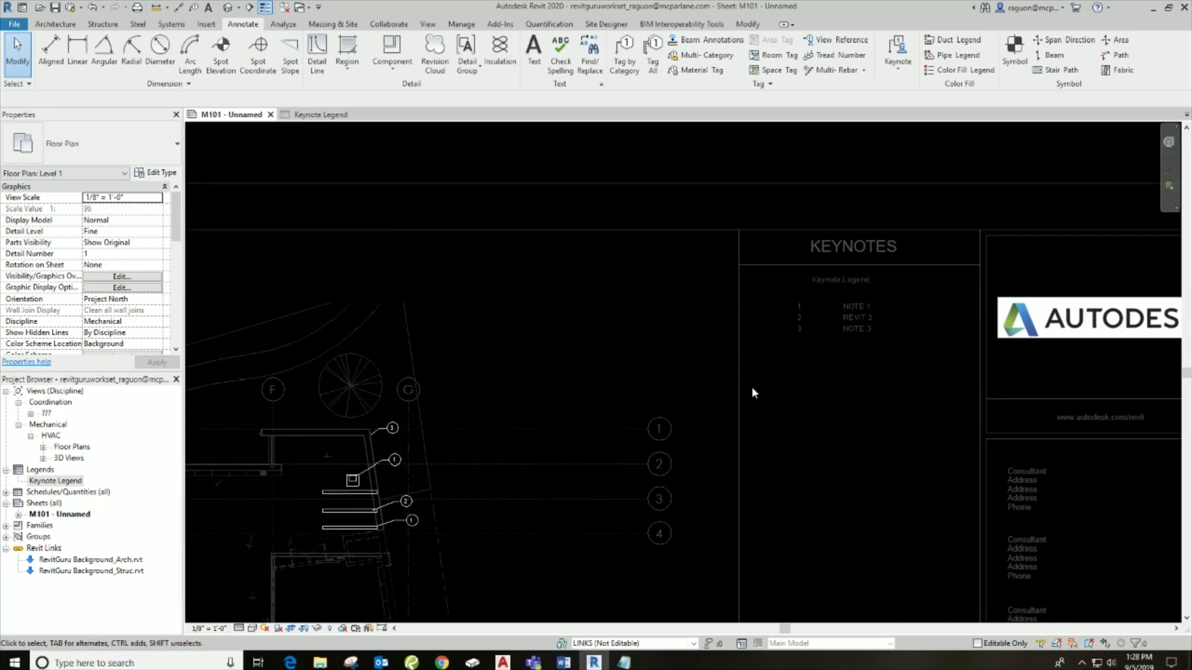
{"action": "double_click", "coordinate": [831, 357]}
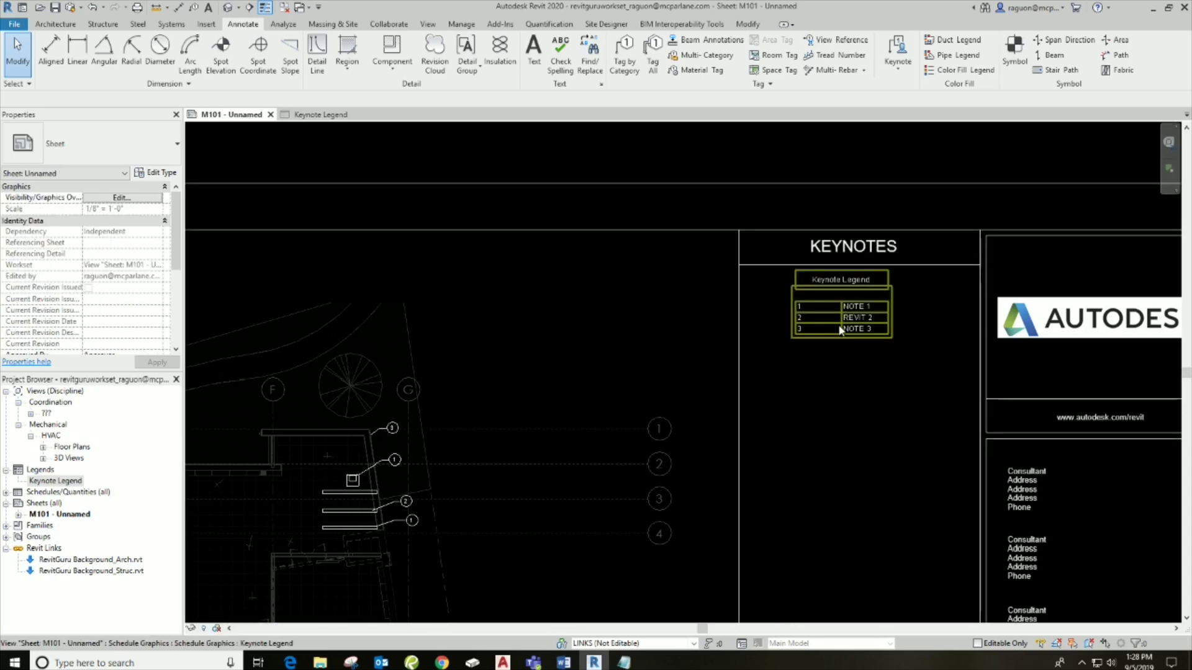
{"action": "left_click", "coordinate": [840, 329]}
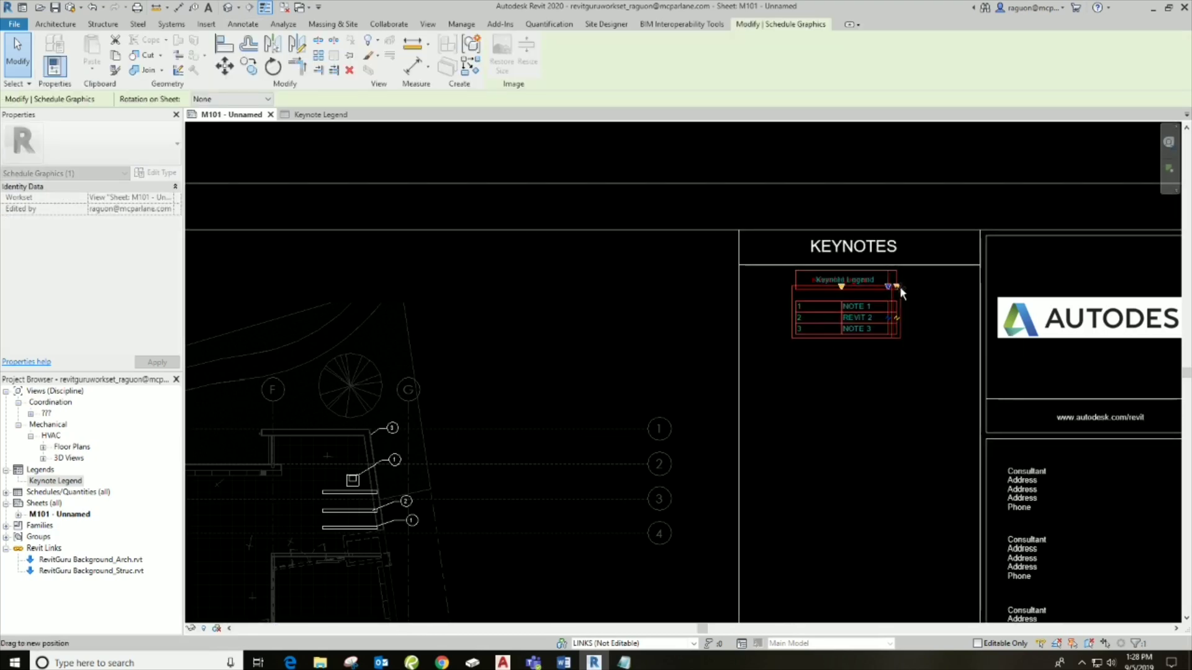
{"action": "left_click_drag", "start_coordinate": [899, 286], "coordinate": [935, 286]}
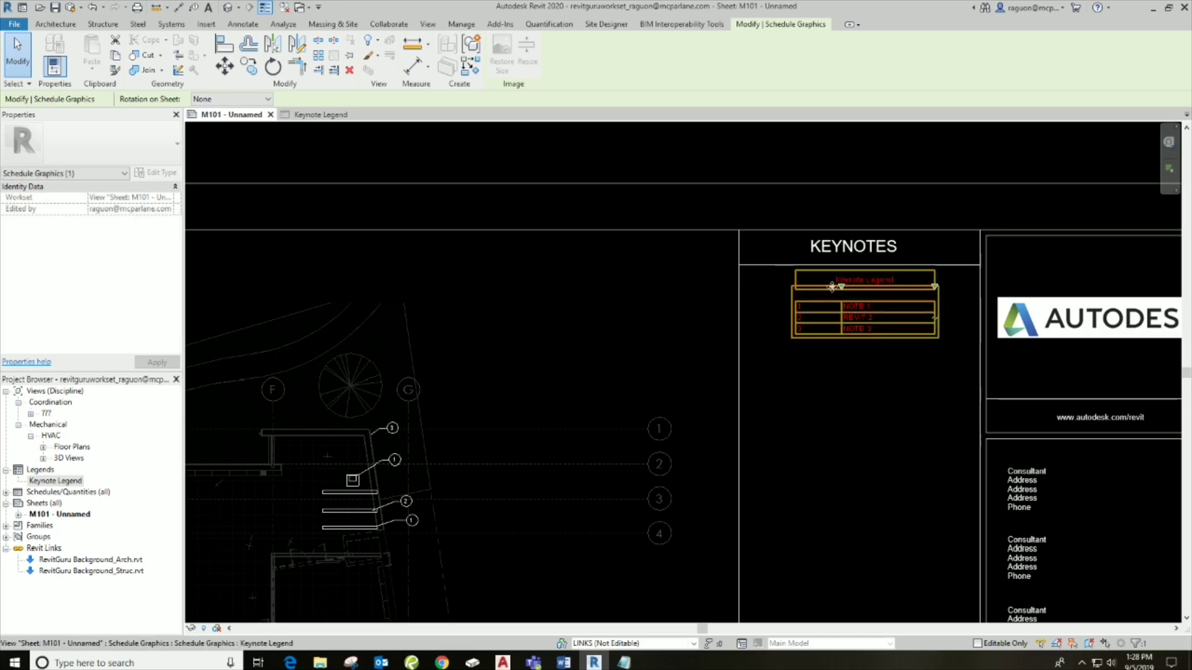
{"action": "left_click_drag", "start_coordinate": [832, 287], "coordinate": [860, 291]}
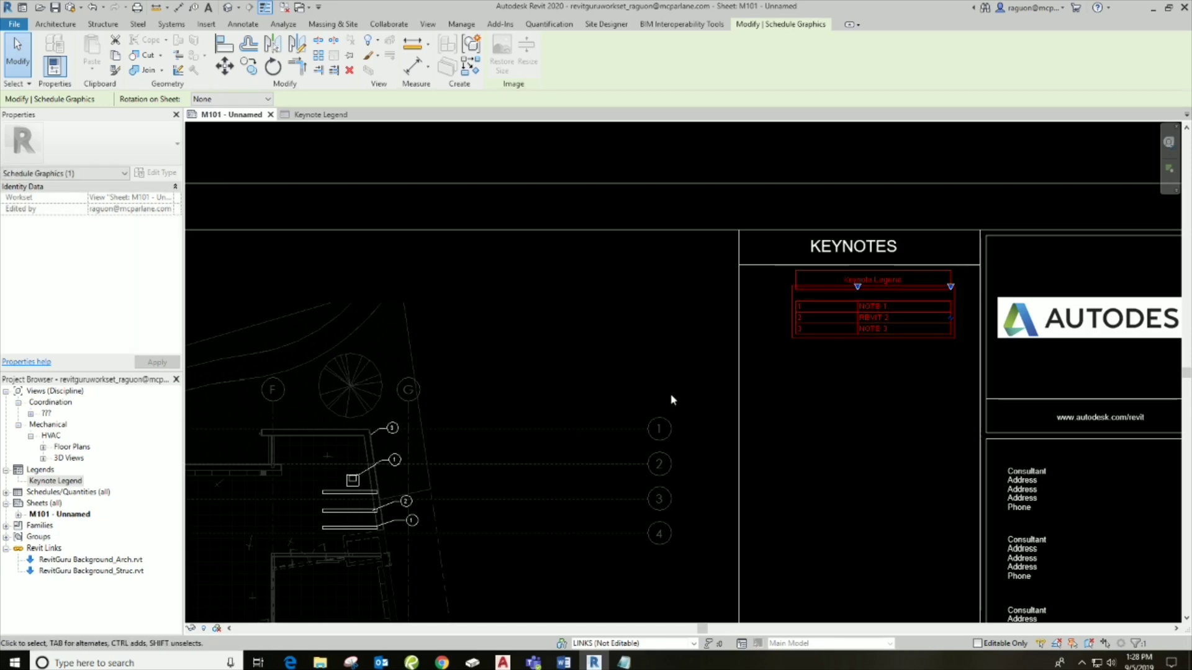
{"action": "left_click", "coordinate": [894, 519]}
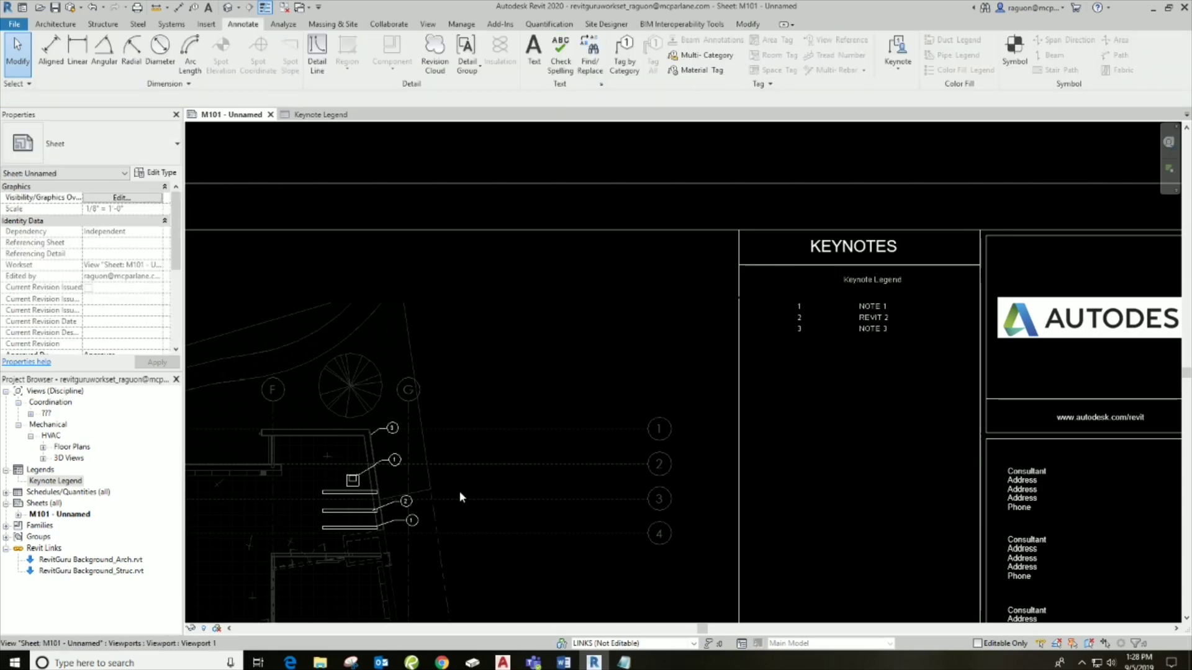
{"action": "double_click", "coordinate": [419, 480]}
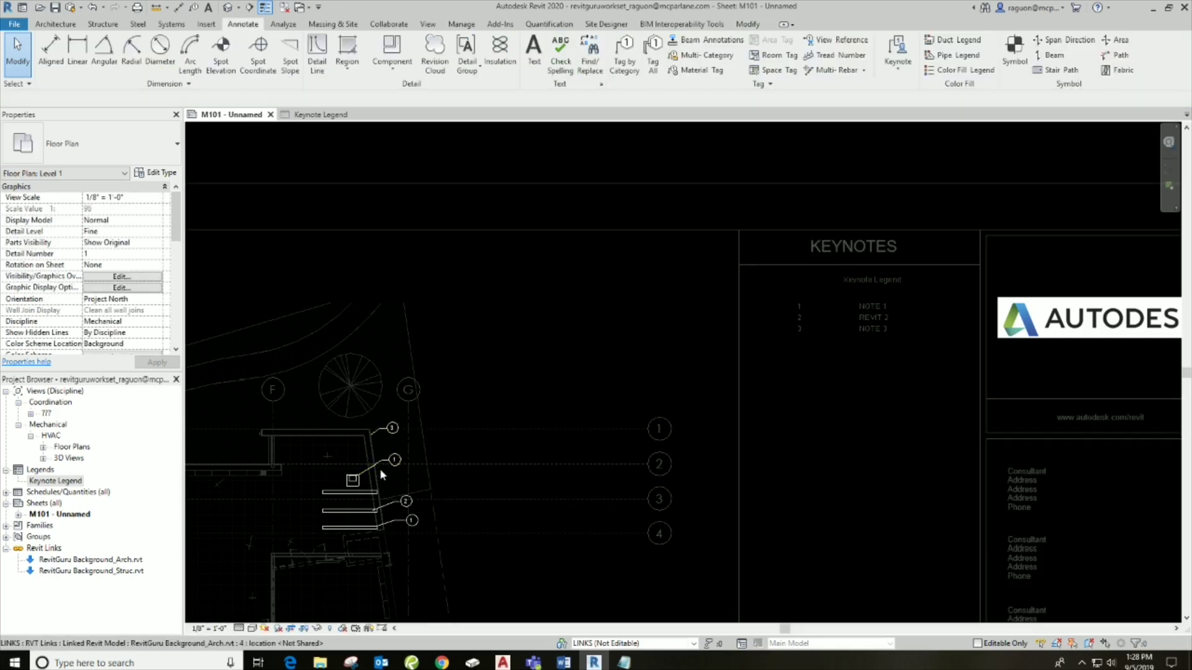
{"action": "left_click", "coordinate": [405, 503]}
{"action": "key", "text": "Delete"}
{"action": "left_click", "coordinate": [396, 460]}
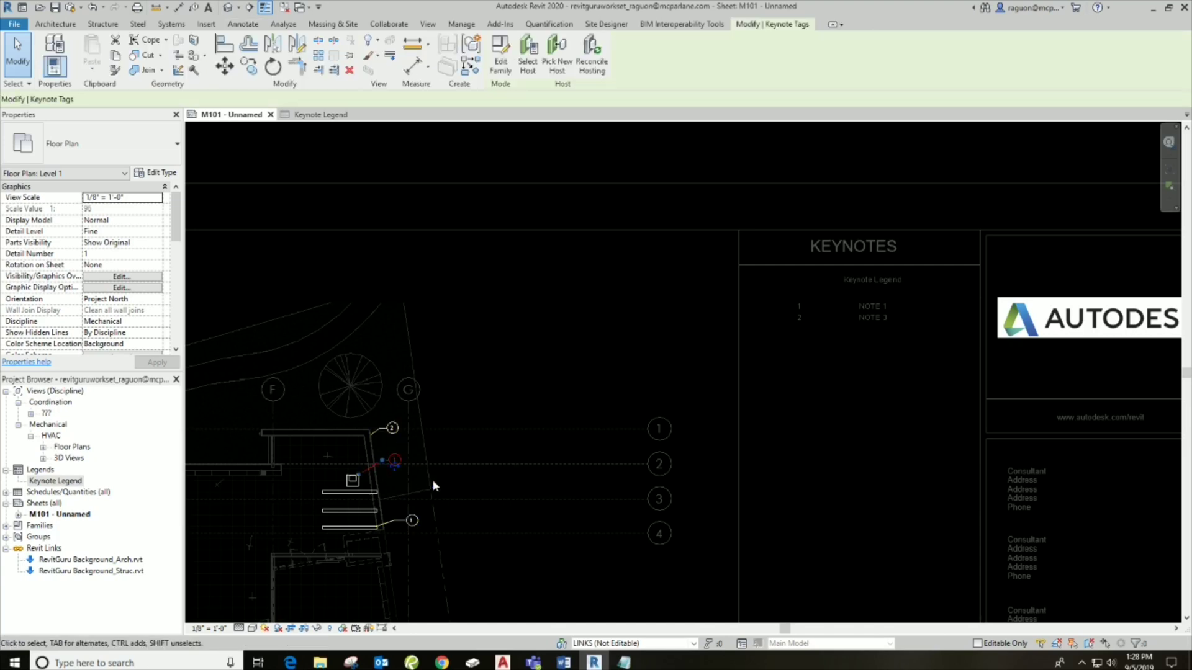
{"action": "left_click", "coordinate": [412, 520], "text": "ctrl"}
{"action": "key", "text": "Delete"}
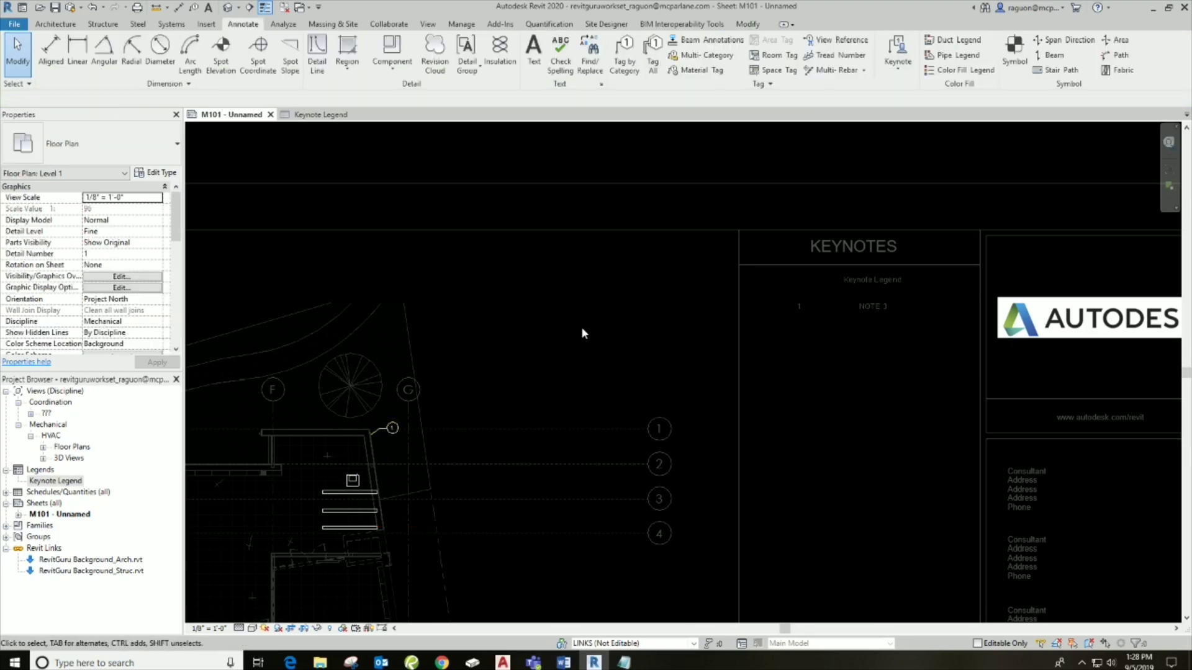
{"action": "left_click", "coordinate": [94, 9]}
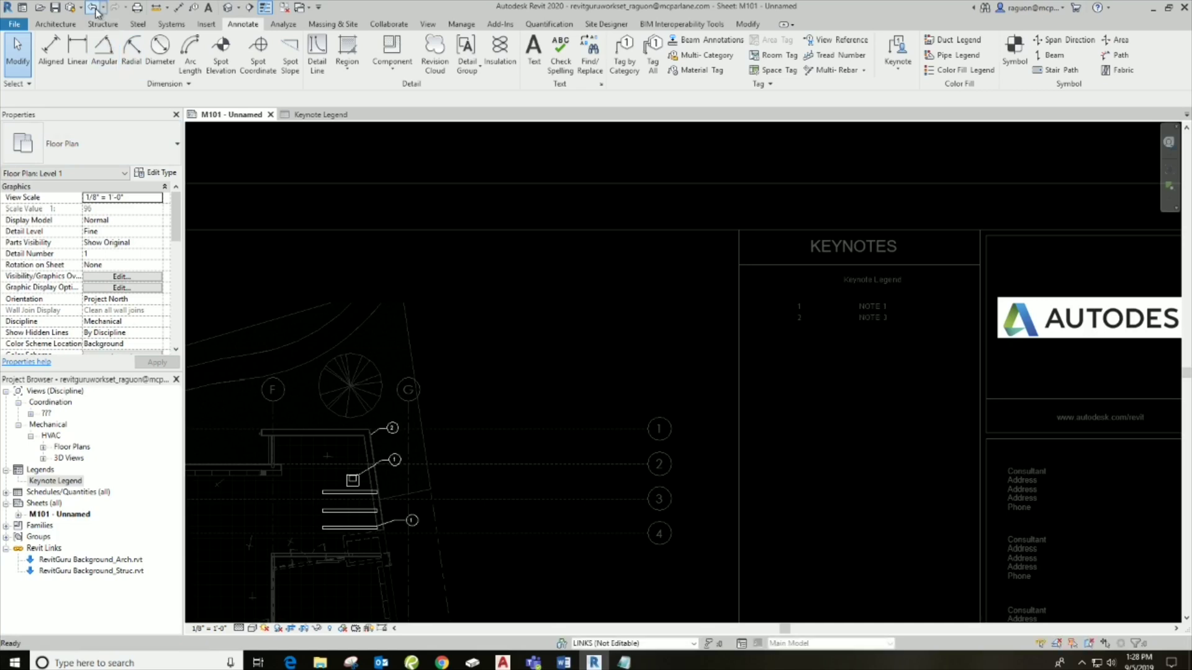
{"action": "left_click", "coordinate": [95, 9]}
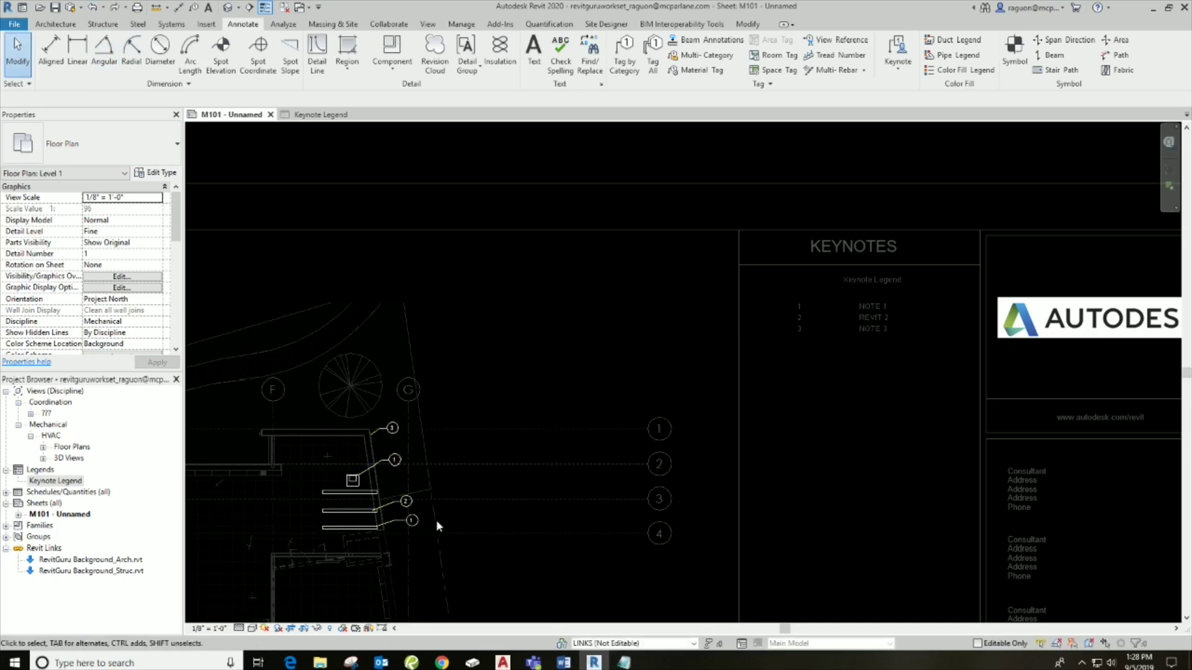
{"action": "double_click", "coordinate": [842, 435]}
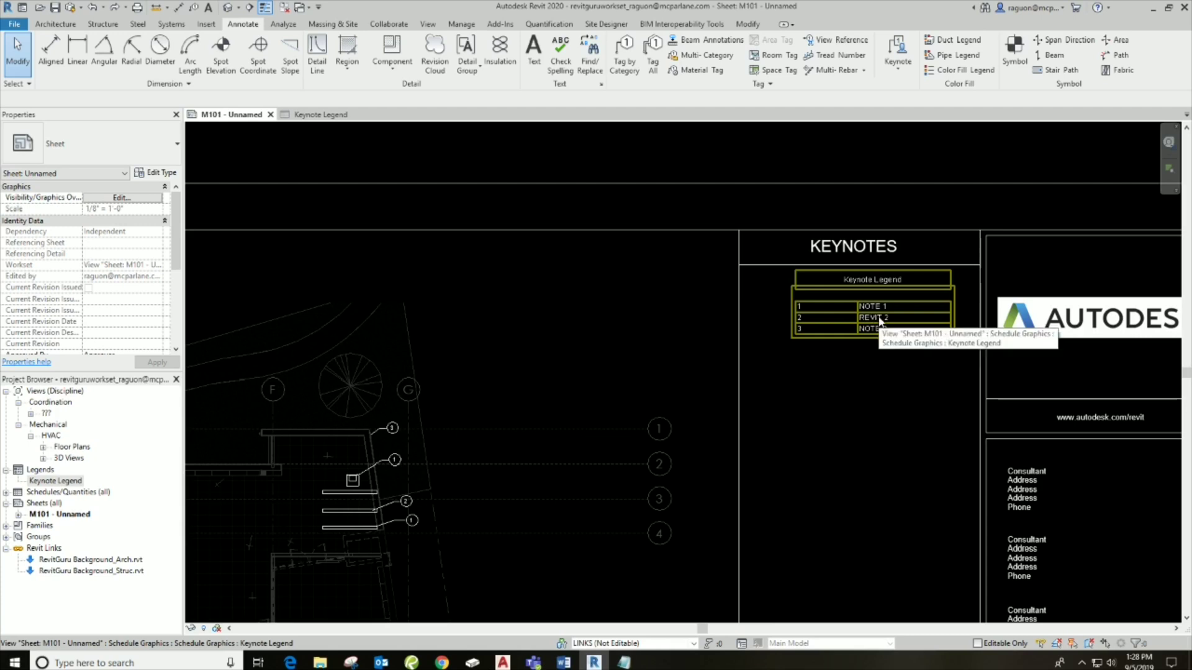
In Notepad, change keynote lines 1 and 2 of keynotes.txt to REVIT 2 and NOTE 1
{"action": "left_click", "coordinate": [624, 661]}
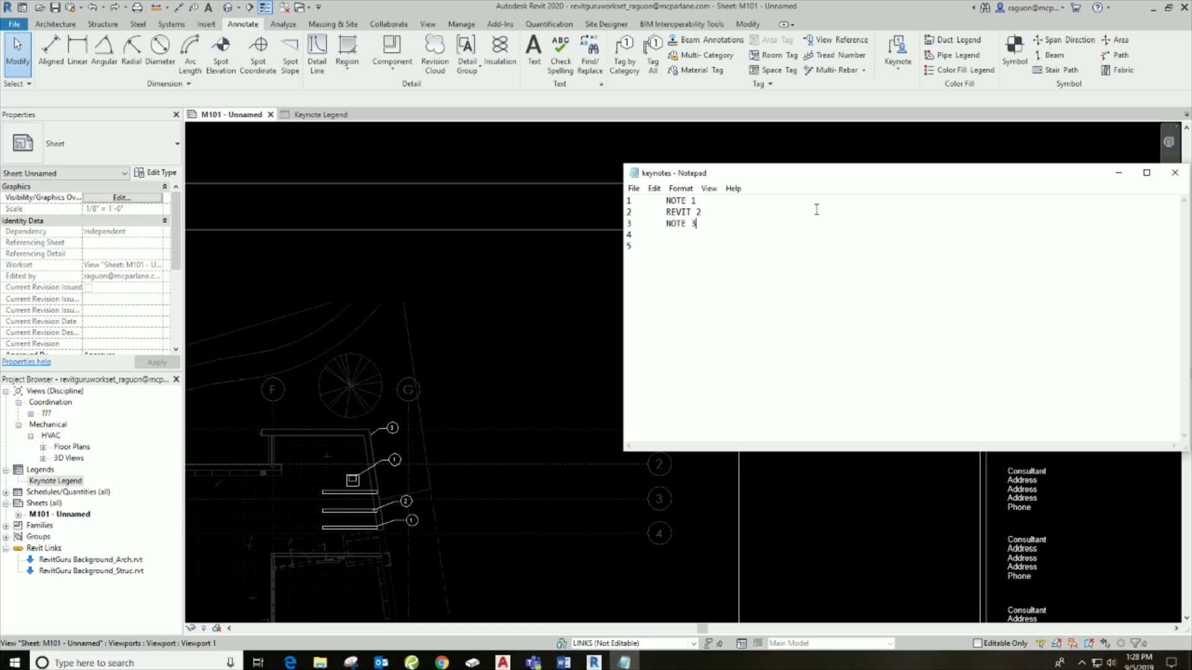
{"action": "left_click_drag", "start_coordinate": [826, 172], "coordinate": [771, 344]}
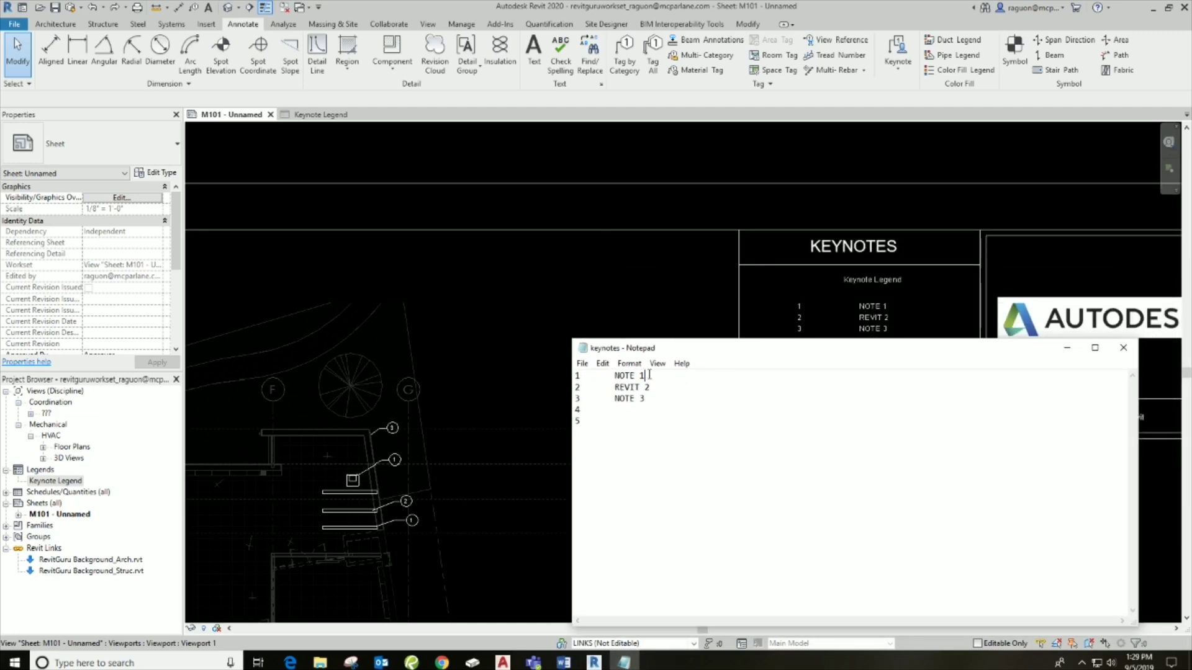
{"action": "left_click_drag", "start_coordinate": [647, 376], "coordinate": [617, 376]}
{"action": "type", "text": "REVI"}
{"action": "left_click_drag", "start_coordinate": [648, 388], "coordinate": [618, 388]}
{"action": "type", "text": "NOTE 1"}
Save the keynotes list over the existing keynotes.txt, confirming the replacement
{"action": "left_click", "coordinate": [583, 364]}
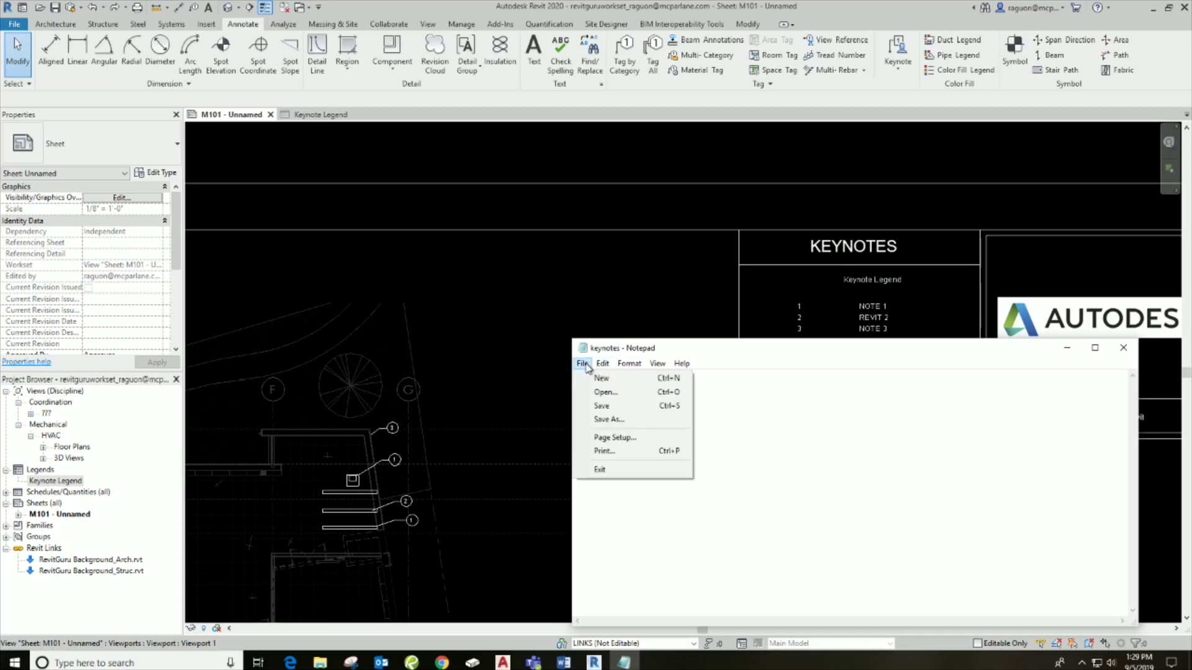
{"action": "left_click", "coordinate": [590, 417]}
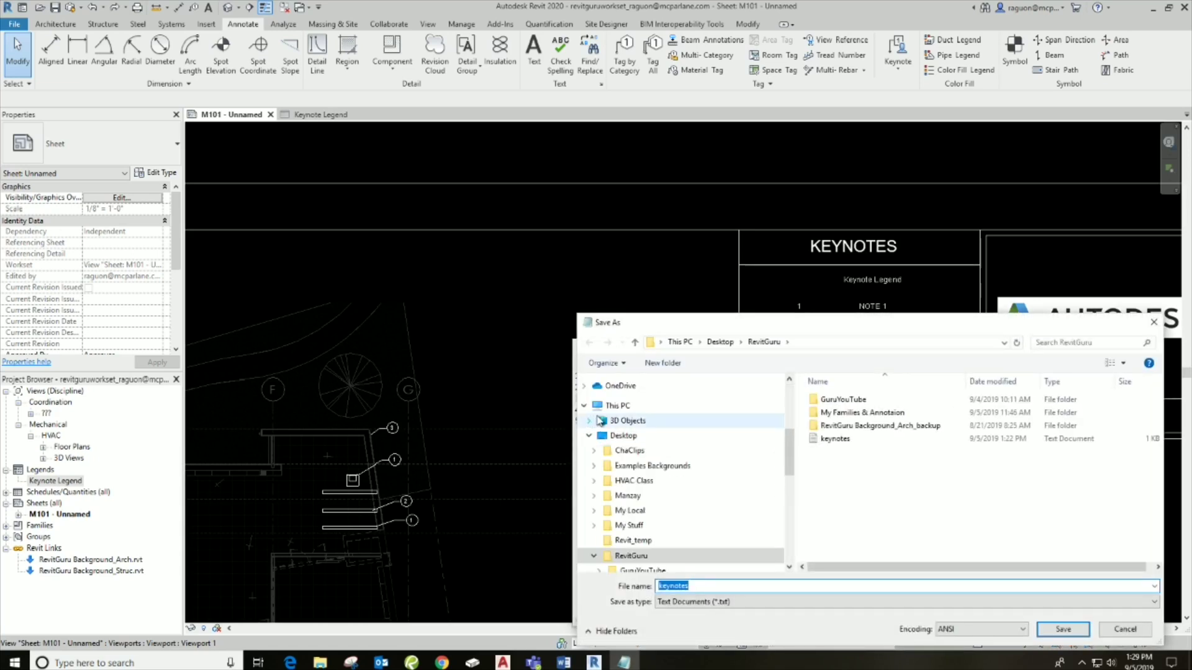
{"action": "left_click", "coordinate": [837, 439]}
{"action": "left_click", "coordinate": [1061, 626]}
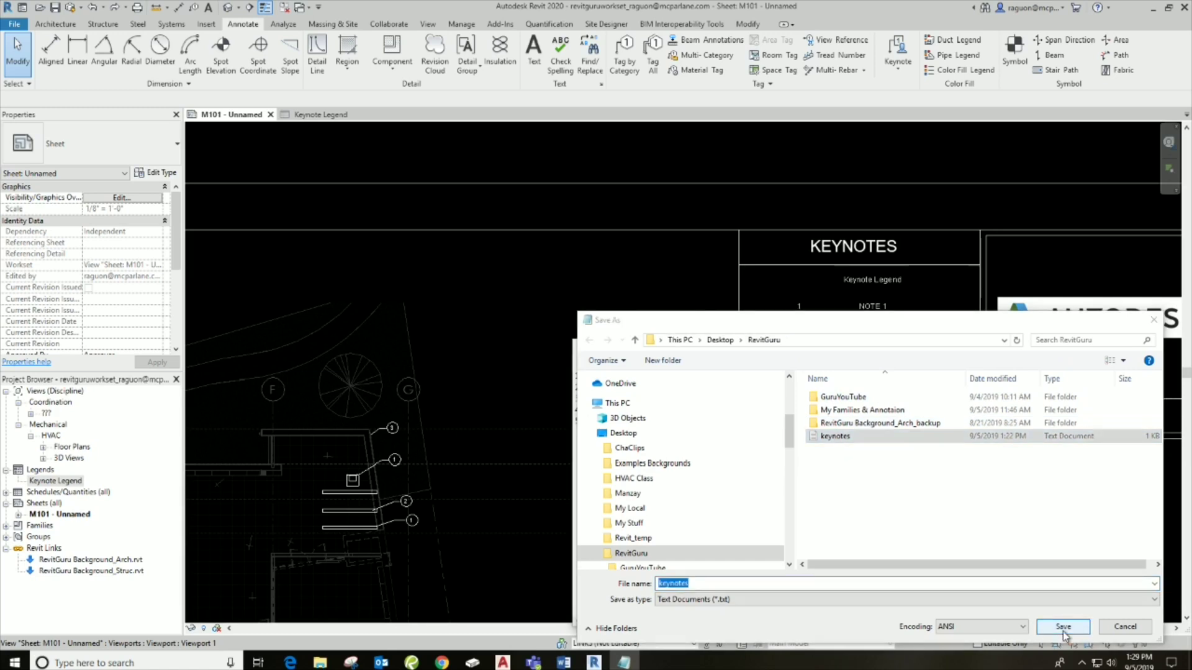
{"action": "left_click", "coordinate": [625, 332]}
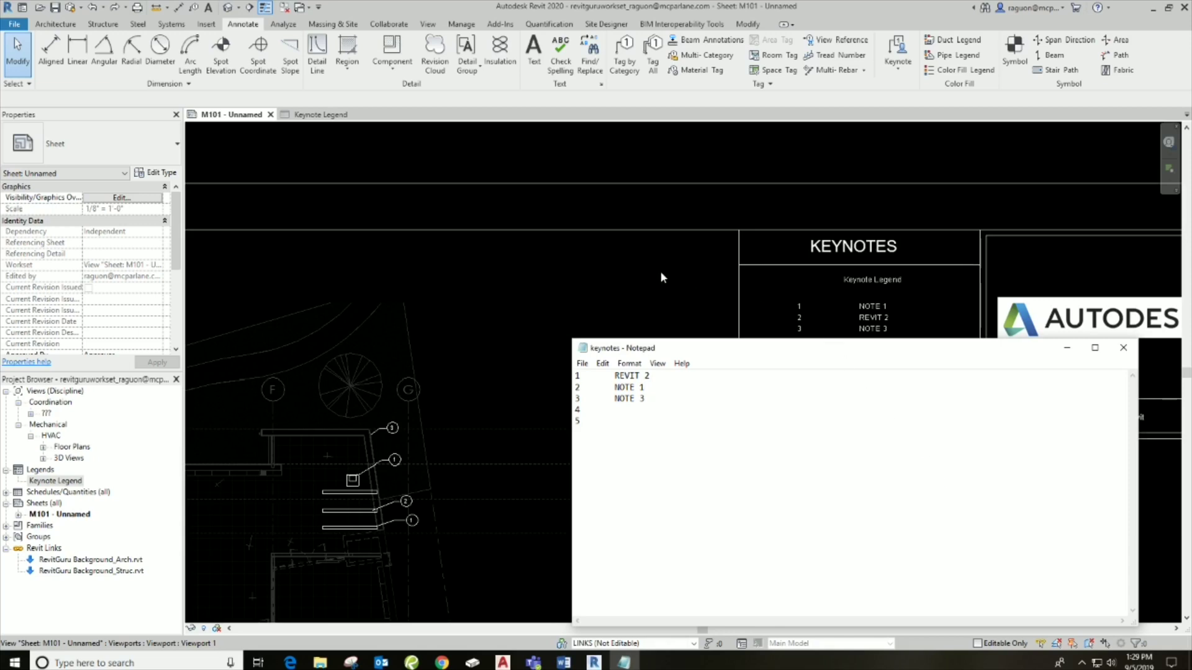
{"action": "left_click", "coordinate": [661, 270]}
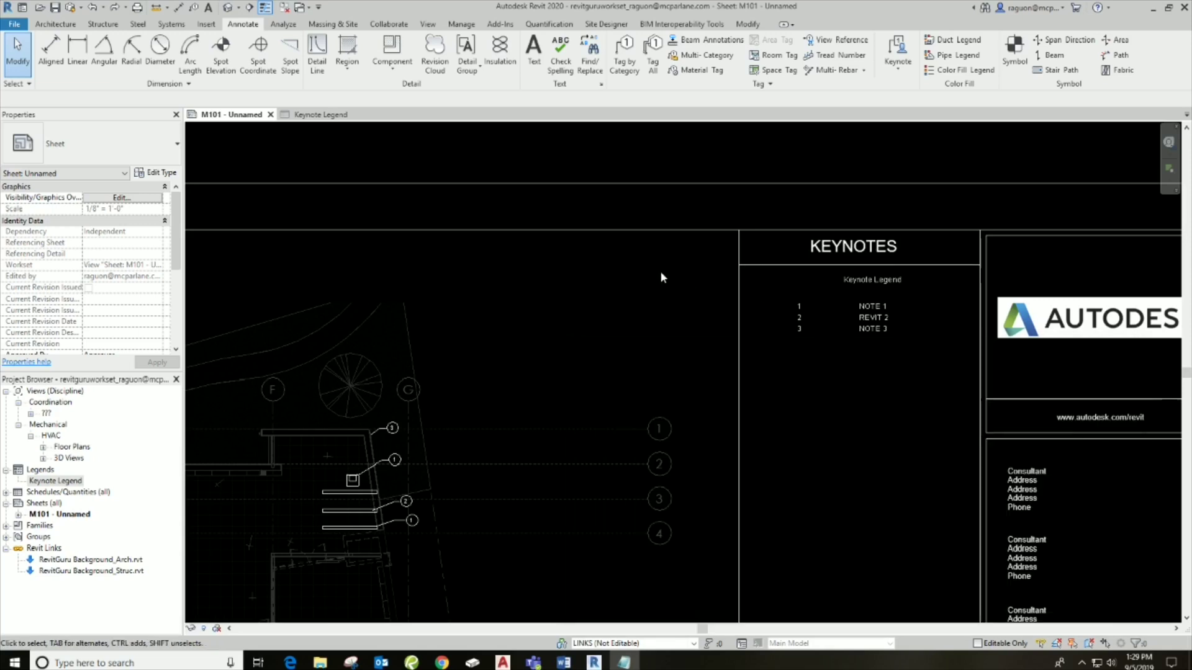
Reload keynotes.txt in Keynoting Settings so the legend reads REVIT 2, NOTE 1, NOTE 3
{"action": "left_click", "coordinate": [905, 72]}
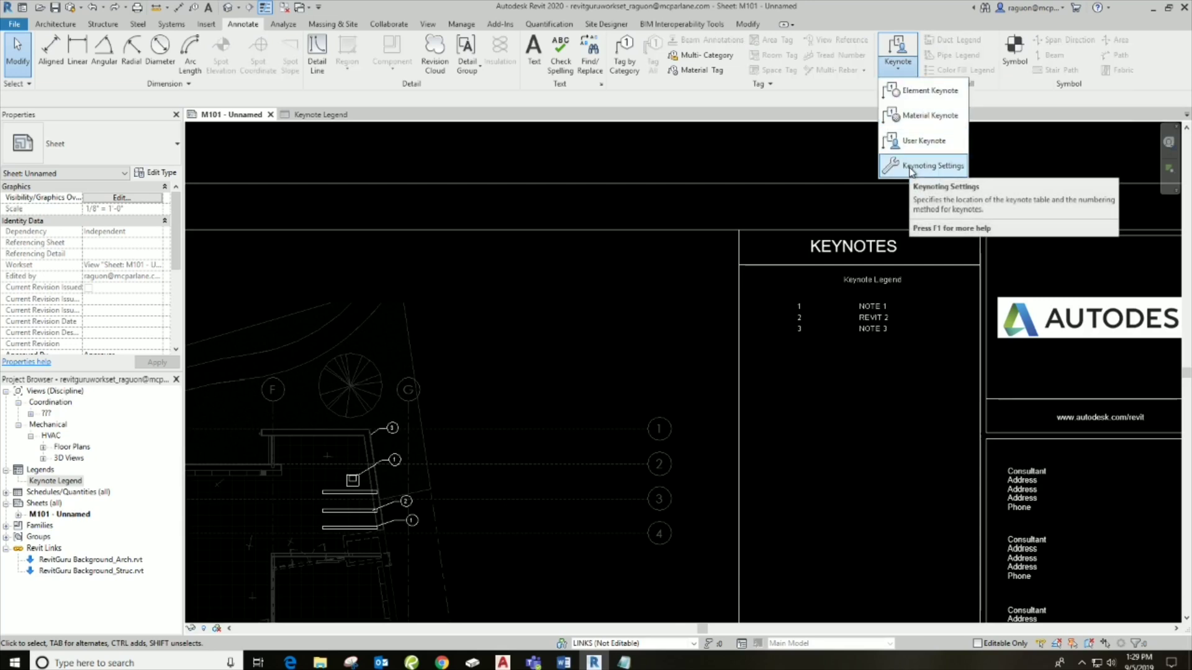
{"action": "left_click", "coordinate": [910, 167]}
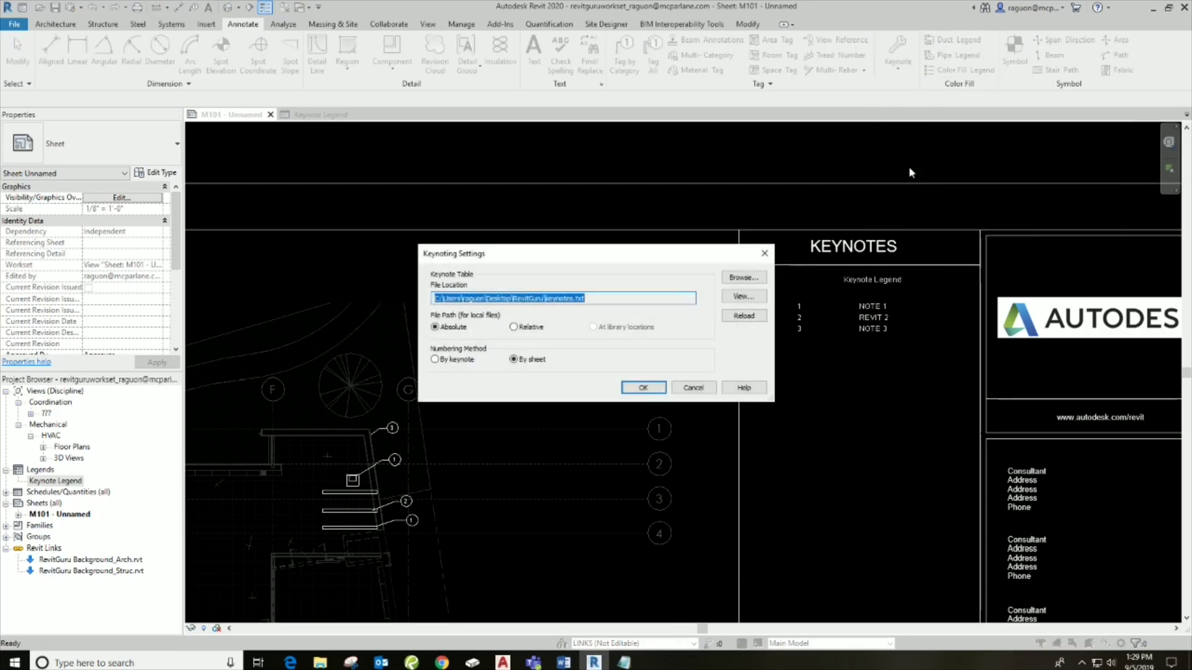
{"action": "left_click", "coordinate": [745, 317]}
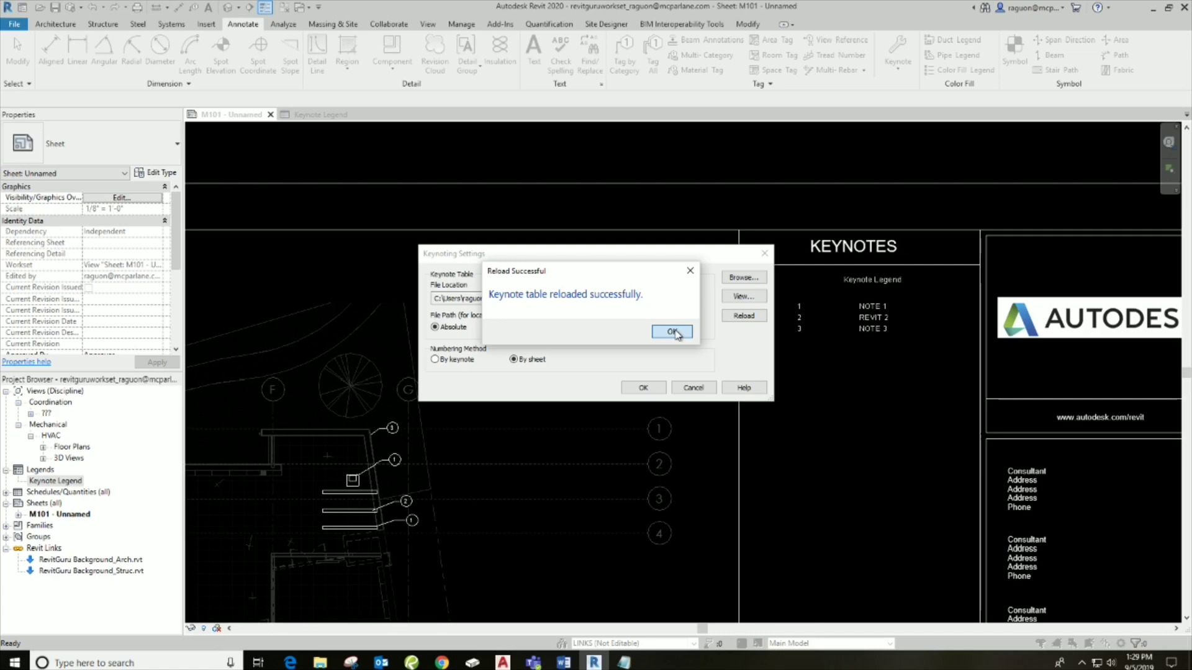
{"action": "left_click", "coordinate": [673, 332]}
{"action": "left_click", "coordinate": [648, 389]}
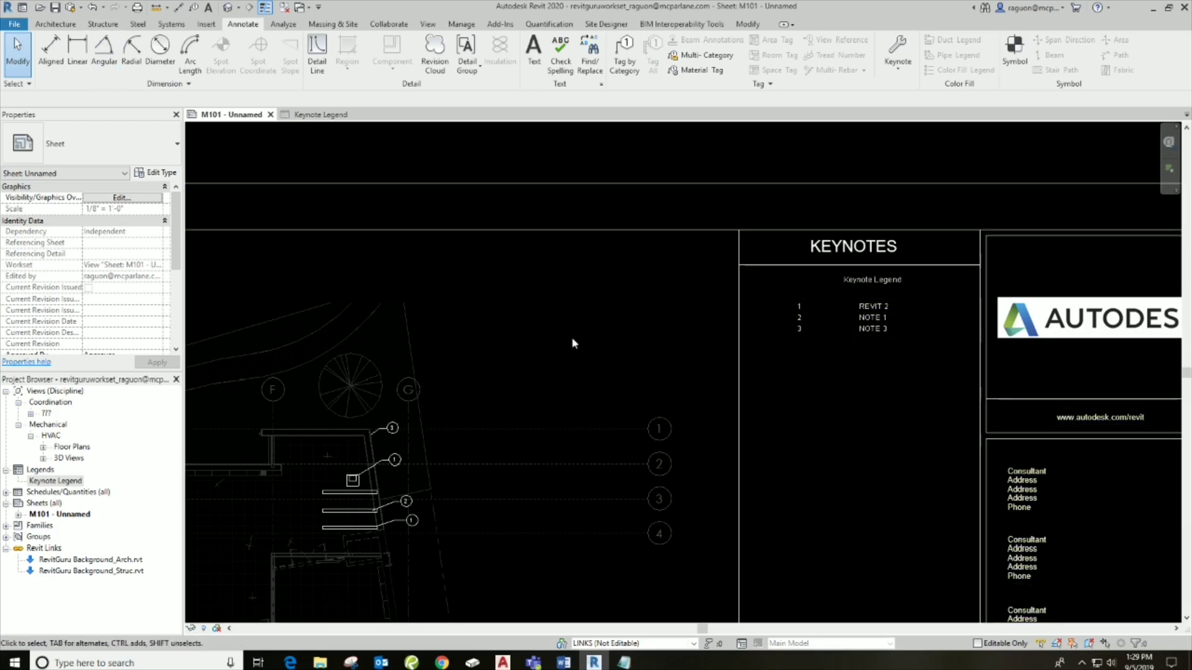
{"action": "left_click", "coordinate": [624, 663]}
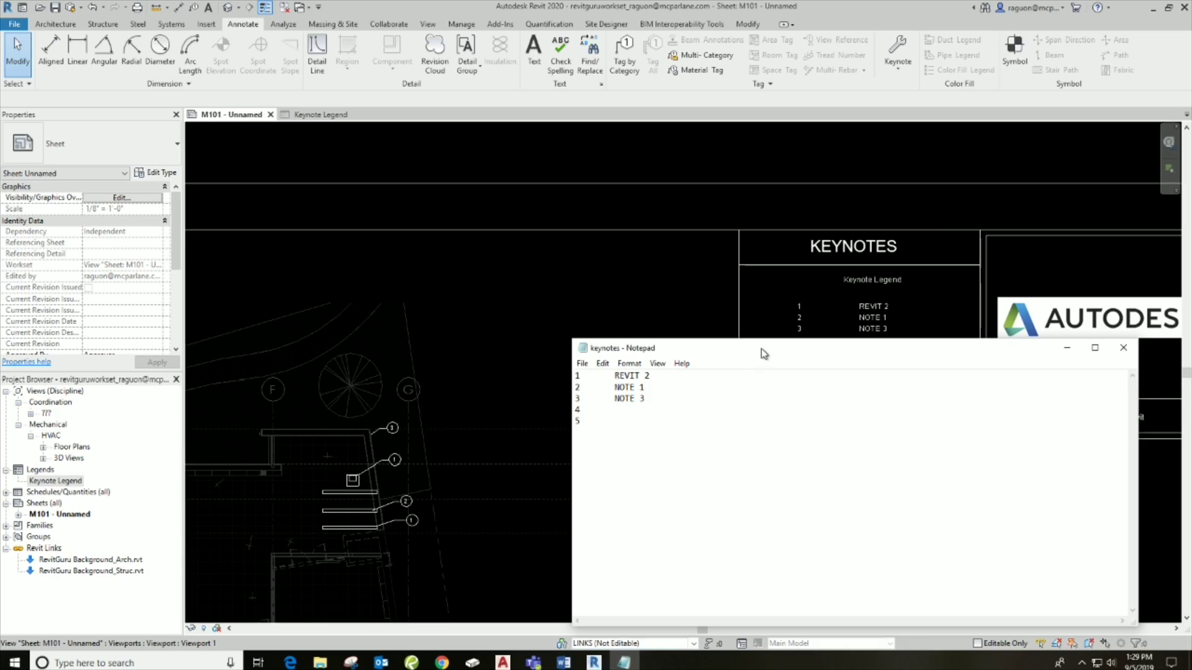
Save the REVIT 2 ZZZ, NOTE 1 AAA, NOTE 3 TTT list over keynotes.txt
{"action": "left_click_drag", "start_coordinate": [761, 348], "coordinate": [984, 354]}
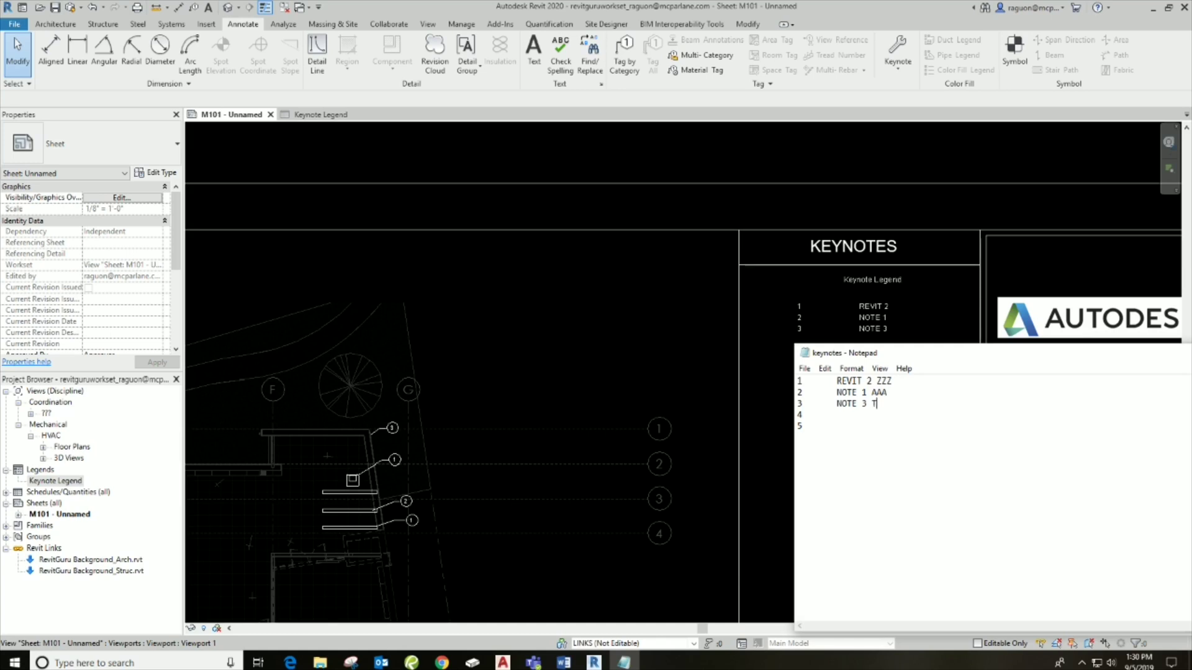
{"action": "left_click", "coordinate": [805, 369]}
{"action": "left_click", "coordinate": [824, 426]}
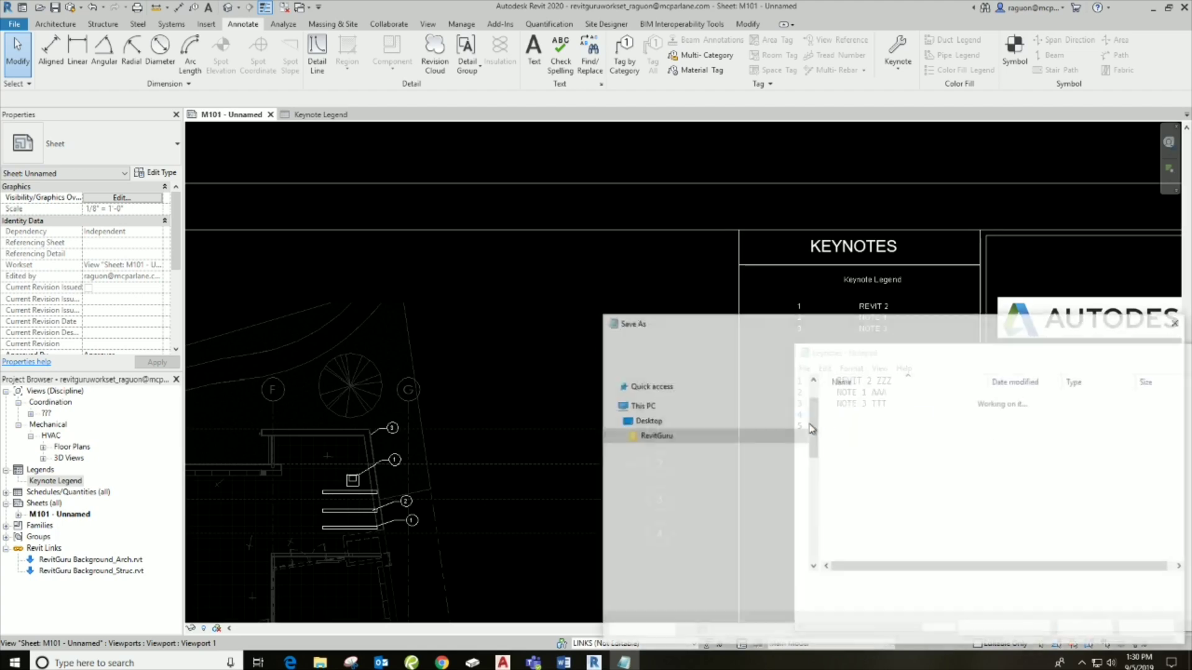
{"action": "left_click", "coordinate": [857, 440]}
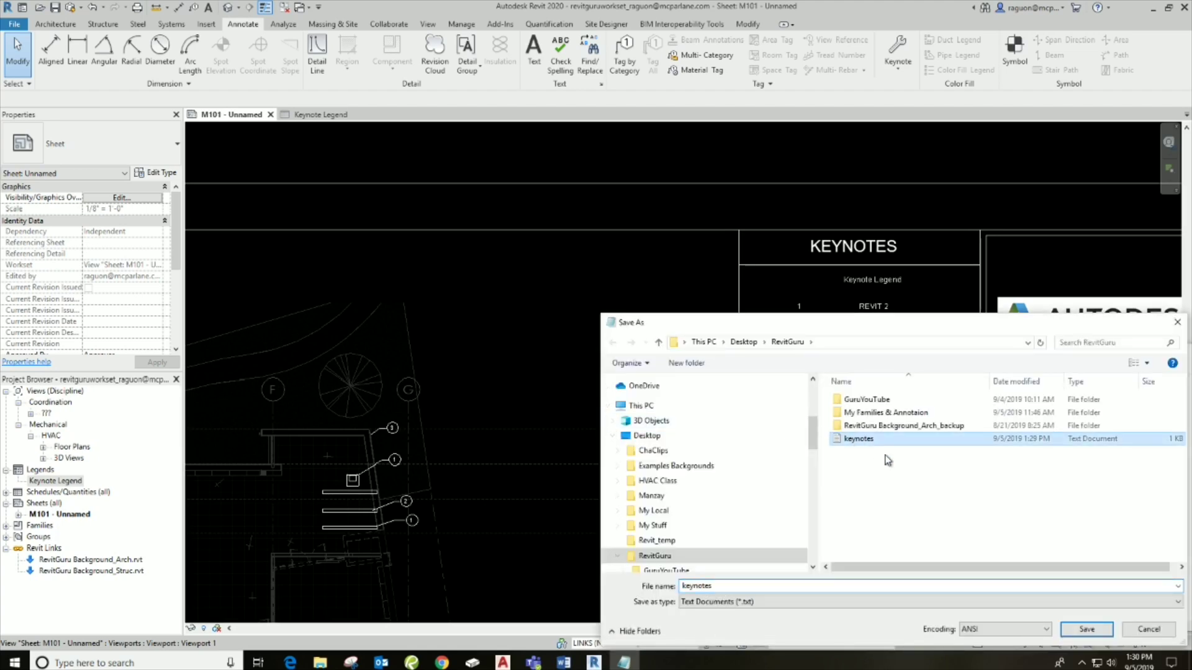
{"action": "left_click", "coordinate": [1086, 629]}
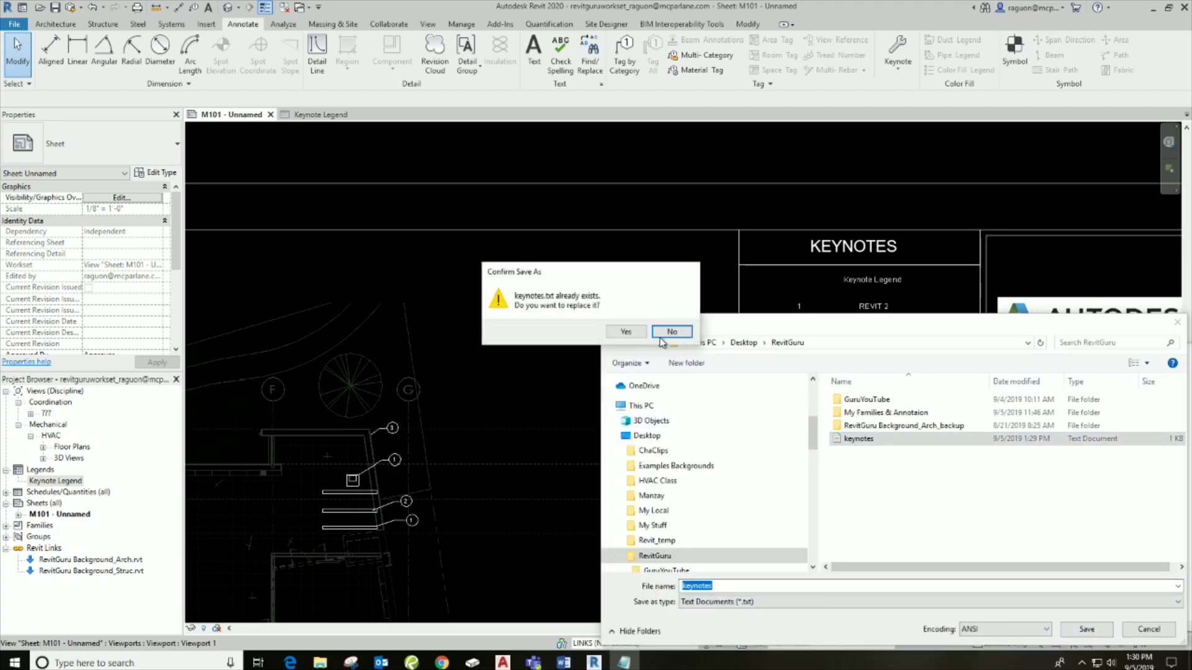
{"action": "left_click", "coordinate": [634, 333]}
{"action": "left_click", "coordinate": [668, 401]}
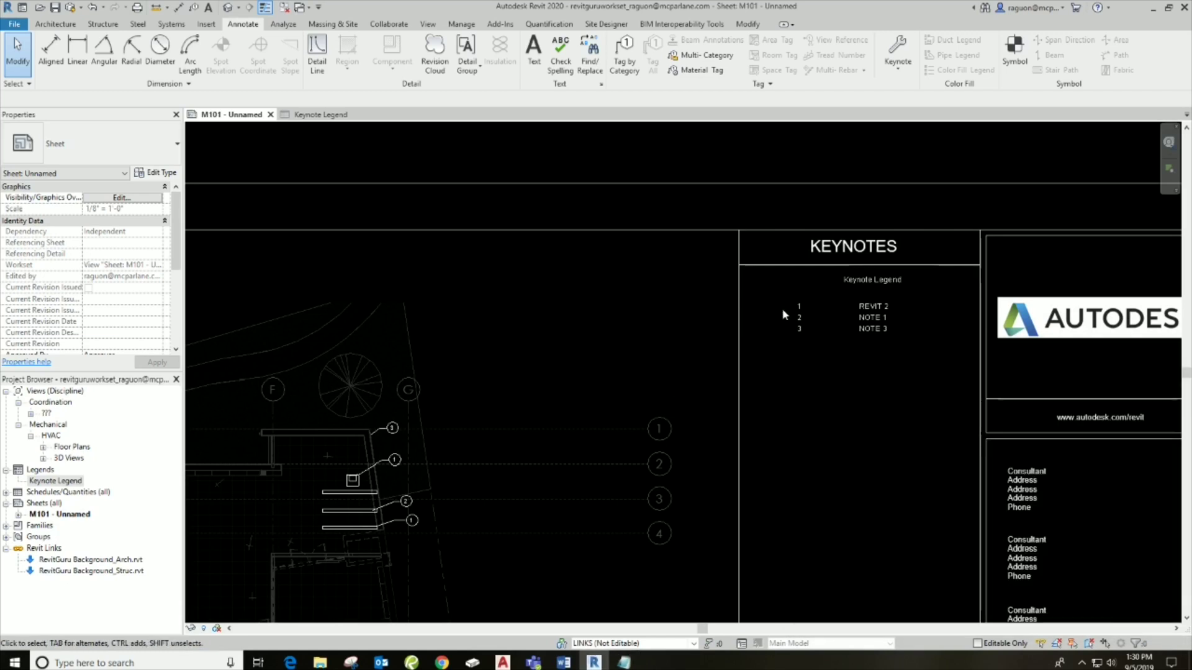
{"action": "left_click", "coordinate": [895, 73]}
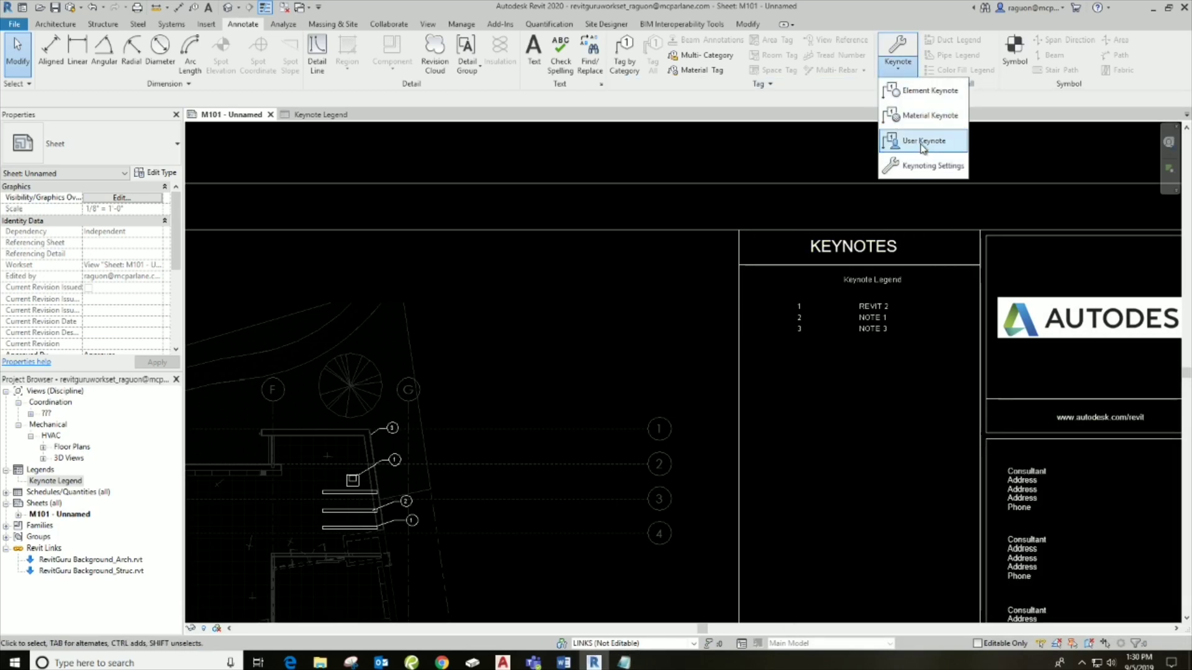
Reload the keynote table so the legend shows the ZZZ, AAA and TTT entries
{"action": "left_click", "coordinate": [898, 165]}
{"action": "left_click", "coordinate": [743, 315]}
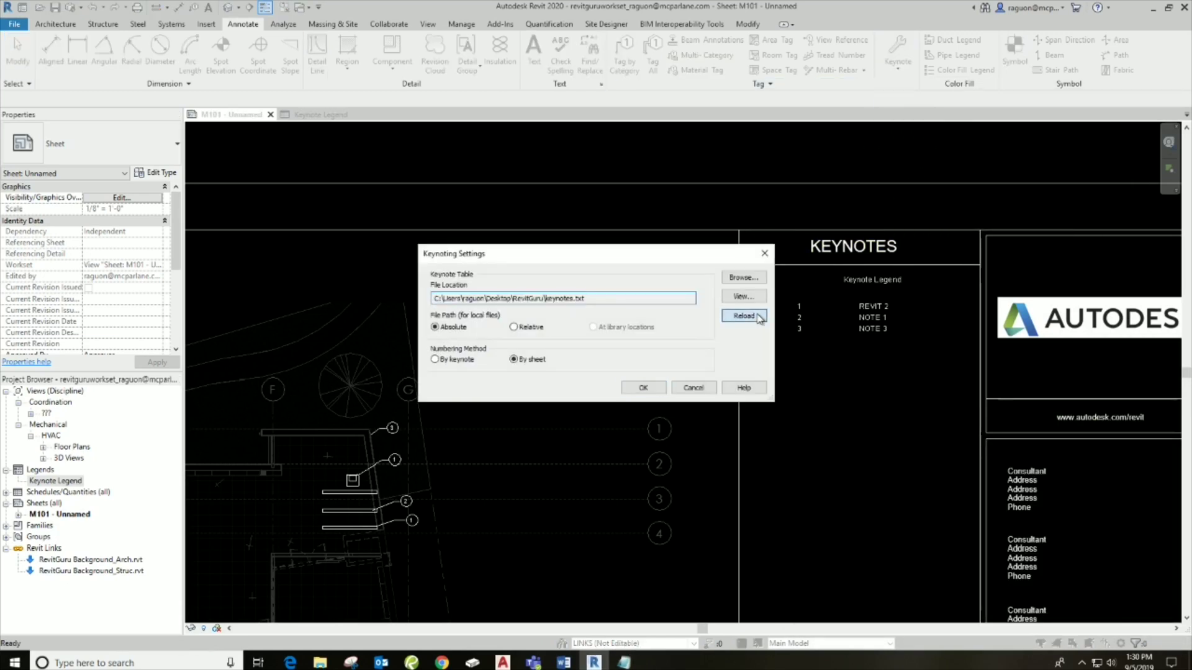
{"action": "left_click", "coordinate": [672, 334]}
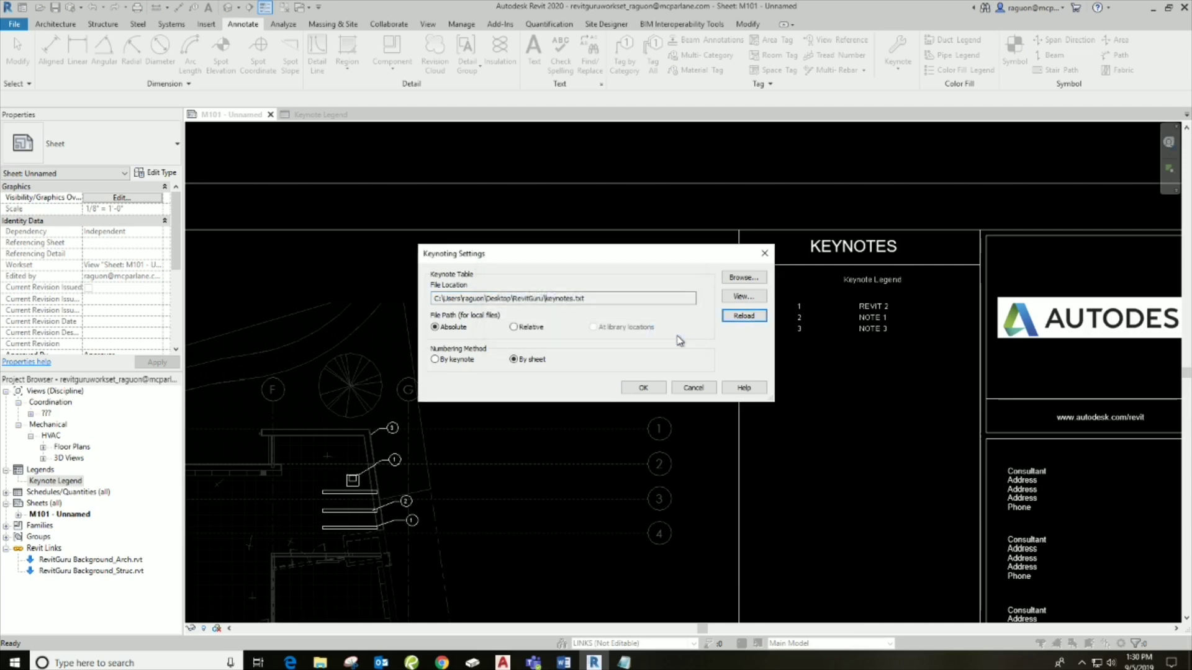
{"action": "left_click", "coordinate": [644, 387]}
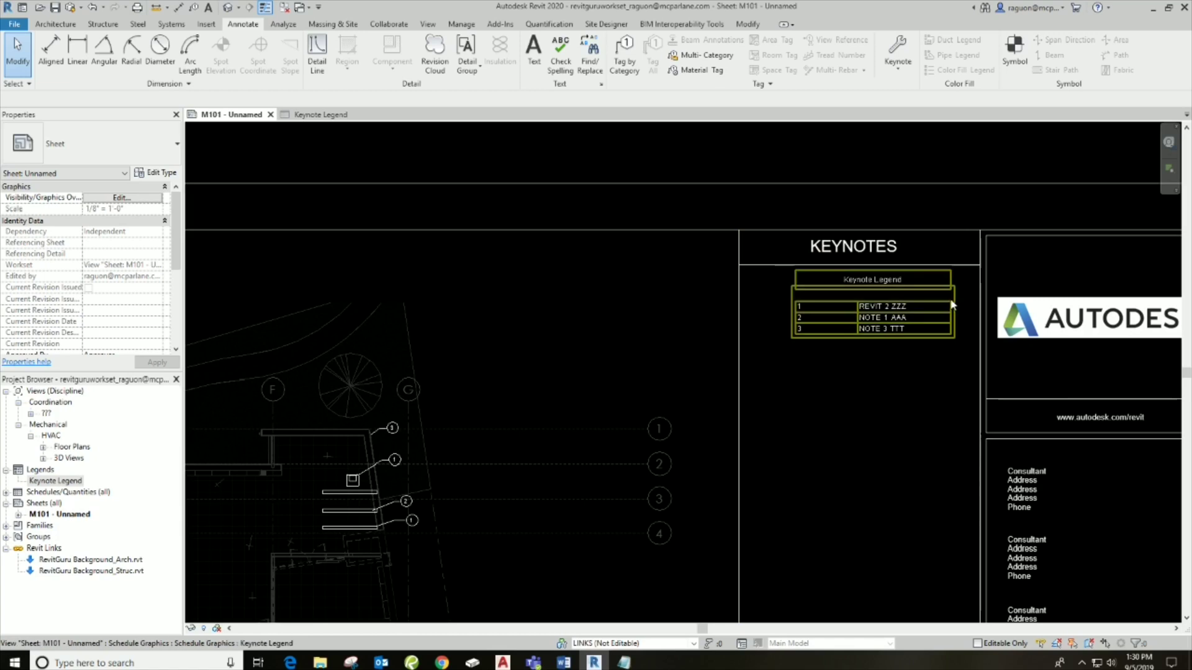
{"action": "key", "text": "alt+Tab"}
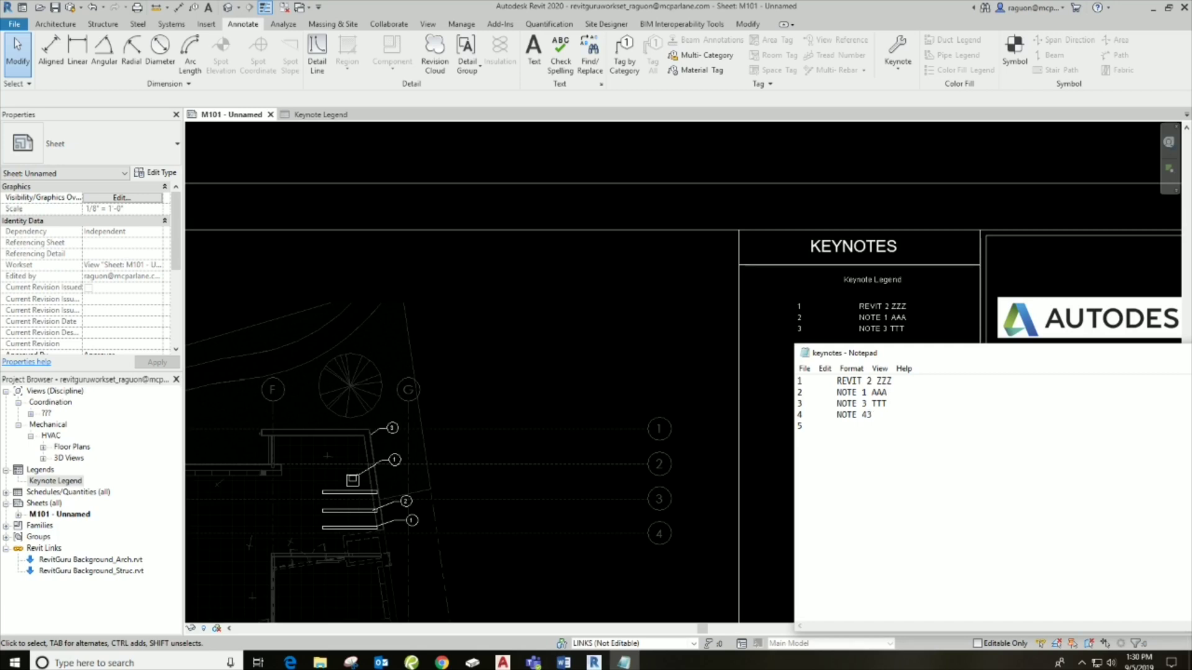
Correct line 4 to read NOTE 4 and save the file over keynotes.txt
{"action": "key", "text": "BackSpace"}
{"action": "type", "text": "OTE 5"}
{"action": "left_click", "coordinate": [805, 370]}
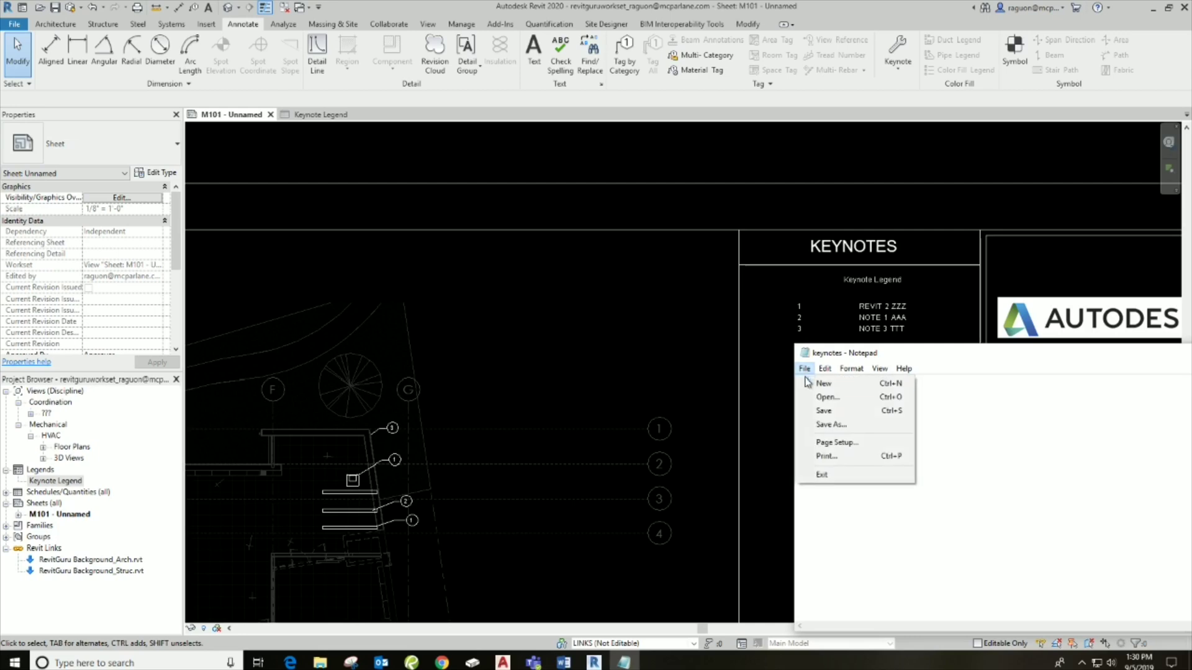
{"action": "left_click", "coordinate": [820, 435]}
{"action": "left_click", "coordinate": [858, 438]}
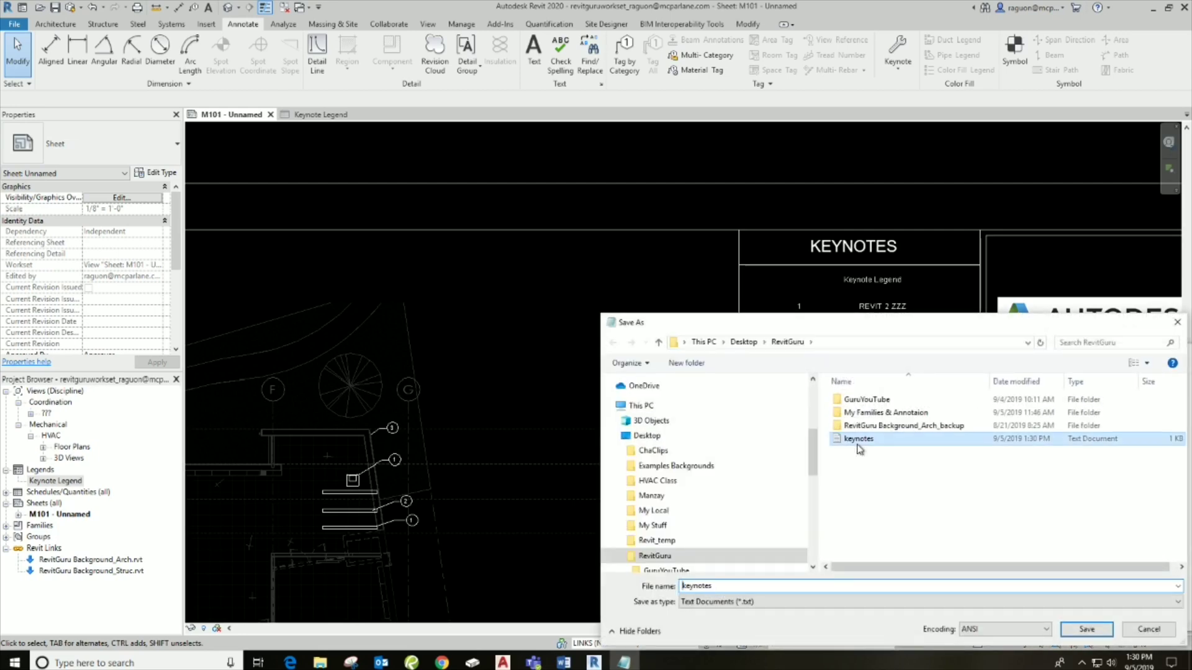
{"action": "left_click", "coordinate": [1087, 629]}
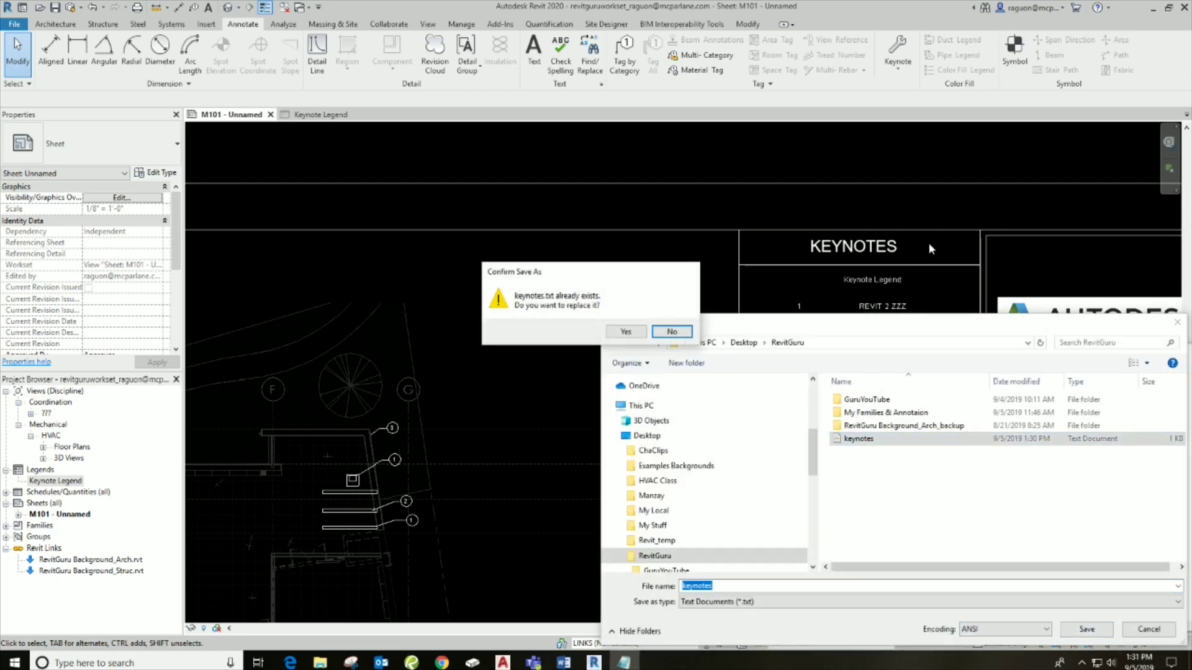
{"action": "left_click", "coordinate": [627, 332]}
{"action": "left_click", "coordinate": [900, 73]}
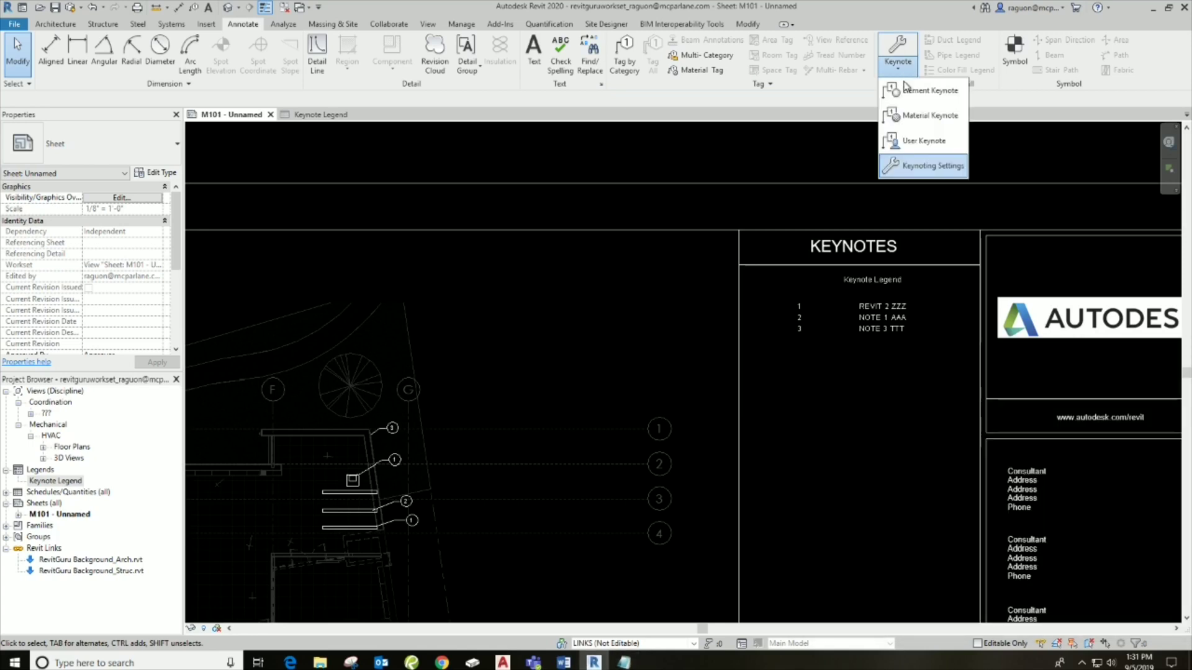
Reload the updated keynotes.txt and activate the Level 1 plan viewport on M101
{"action": "left_click", "coordinate": [927, 164]}
{"action": "left_click", "coordinate": [756, 318]}
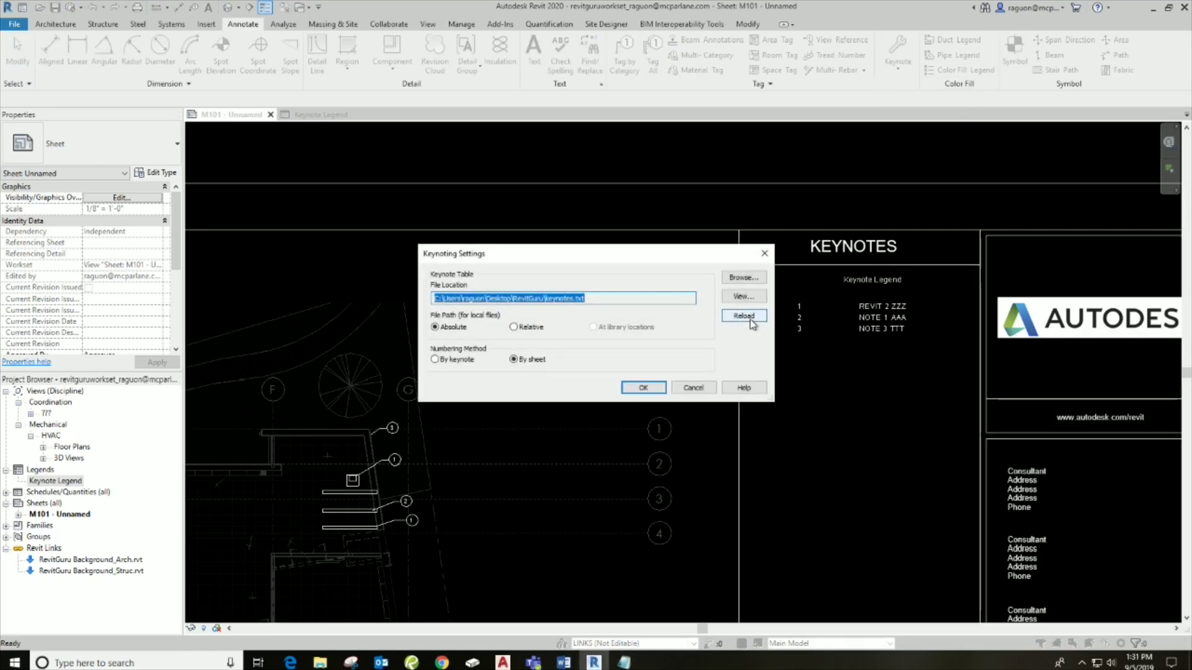
{"action": "left_click", "coordinate": [674, 331]}
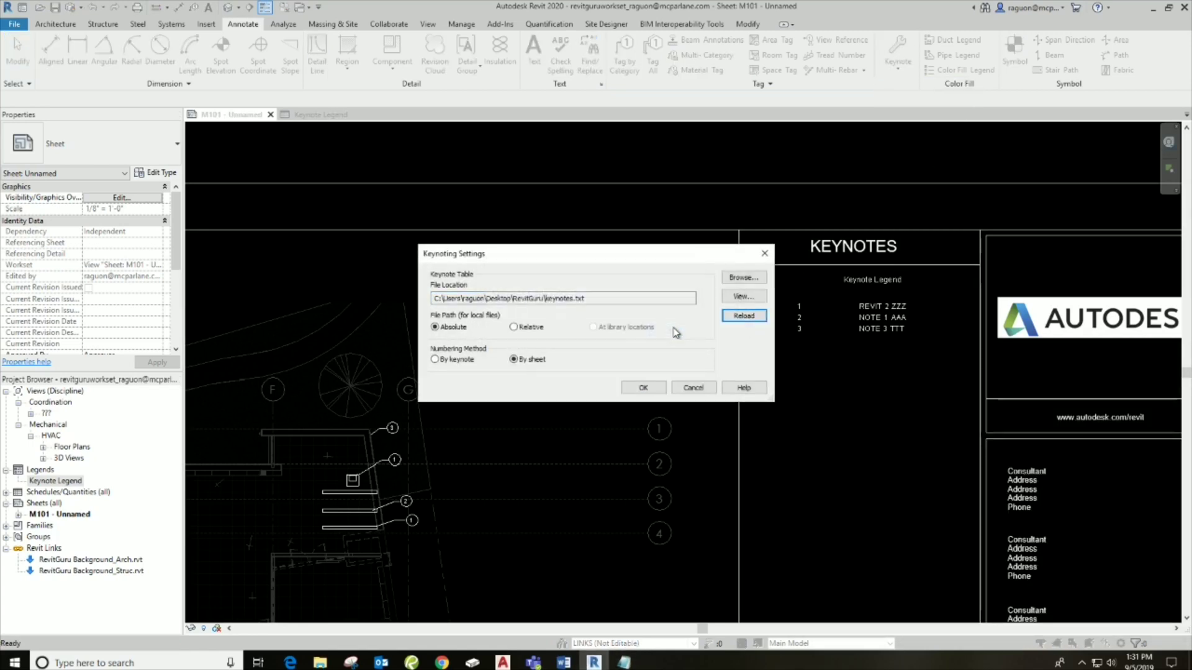
{"action": "left_click", "coordinate": [650, 388]}
{"action": "double_click", "coordinate": [422, 482]}
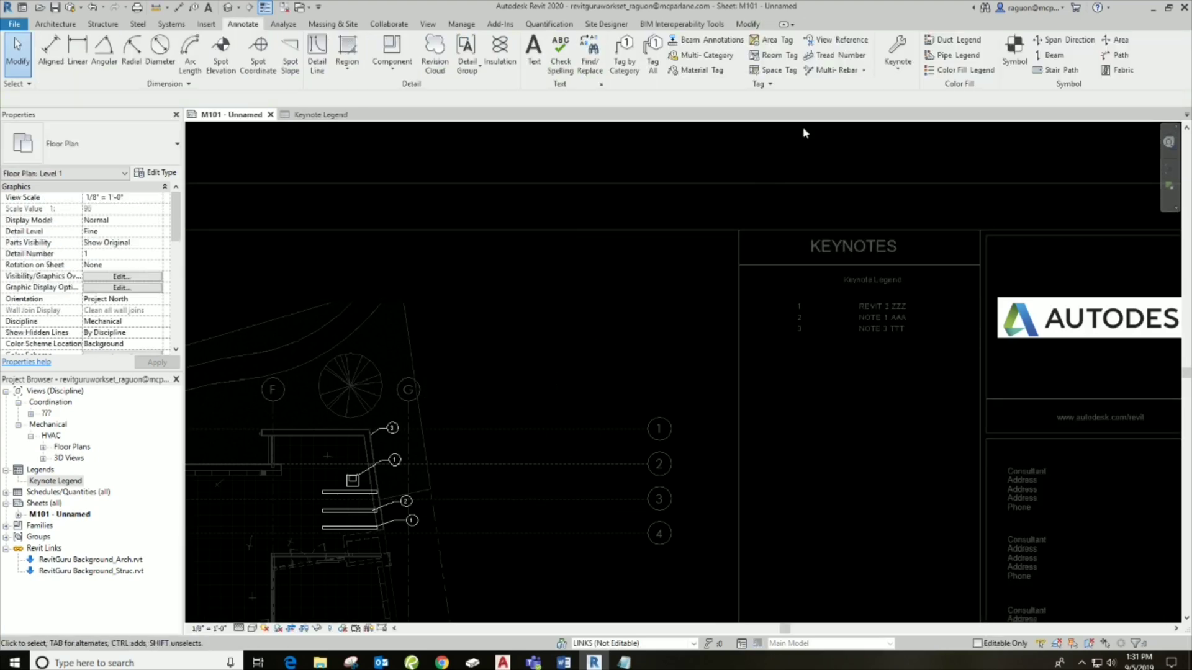
{"action": "left_click", "coordinate": [898, 55]}
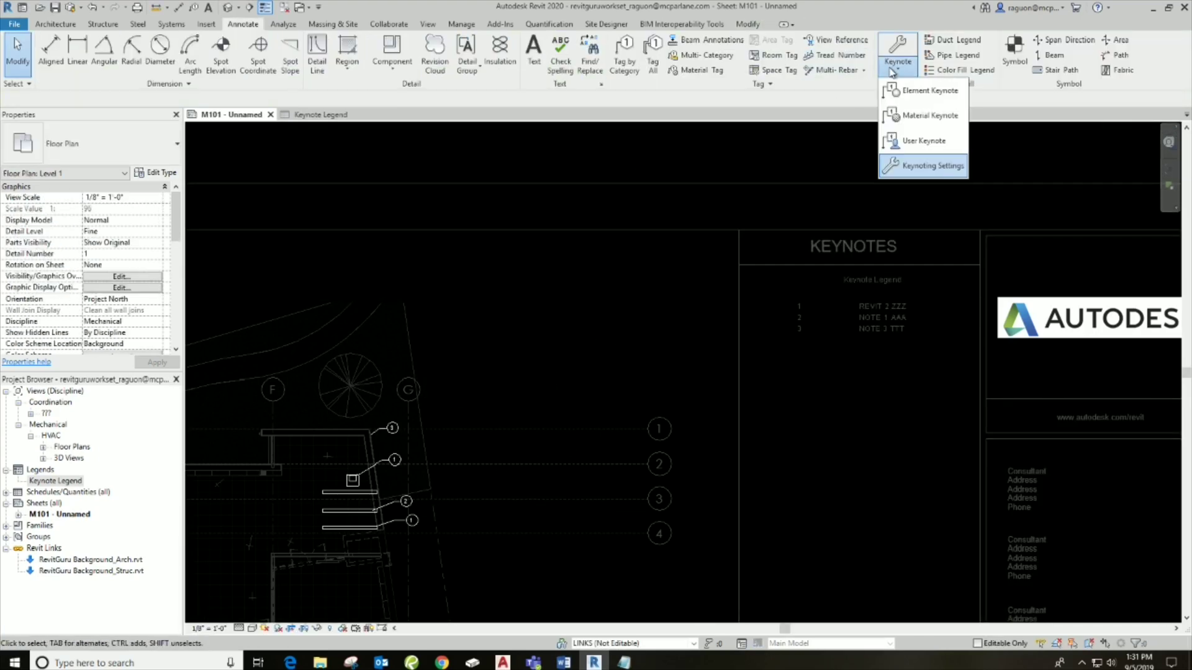
Tag the upper-left wall with user keynote 4 (NOTE 4)
{"action": "left_click", "coordinate": [911, 141]}
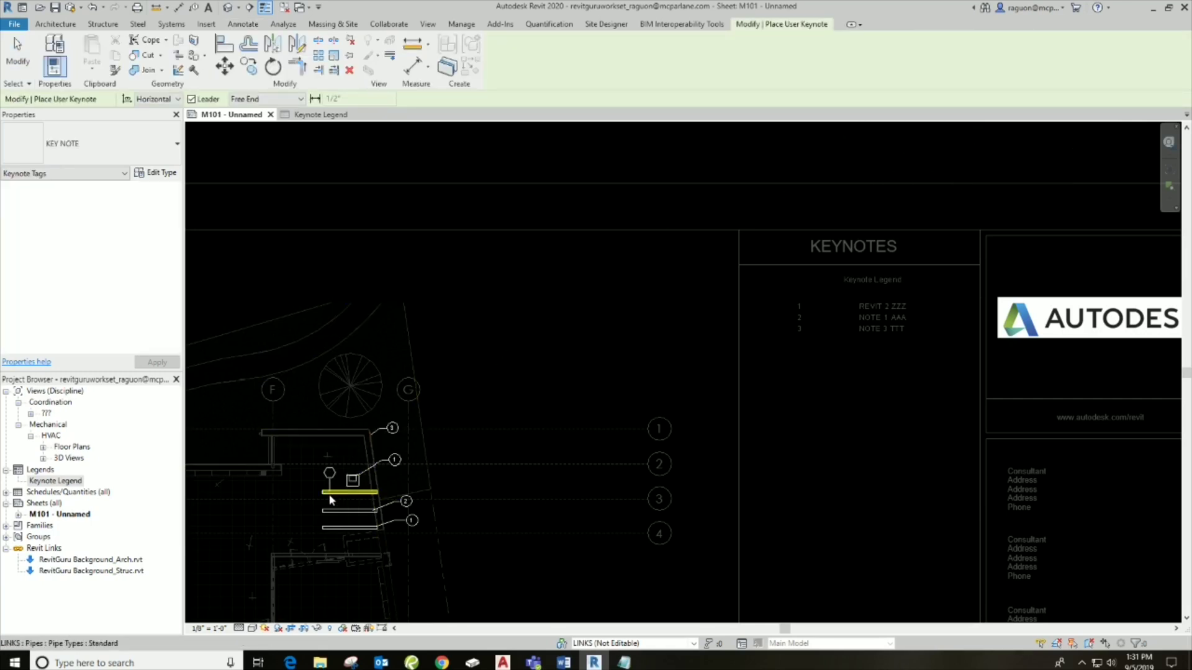
{"action": "left_click", "coordinate": [292, 451]}
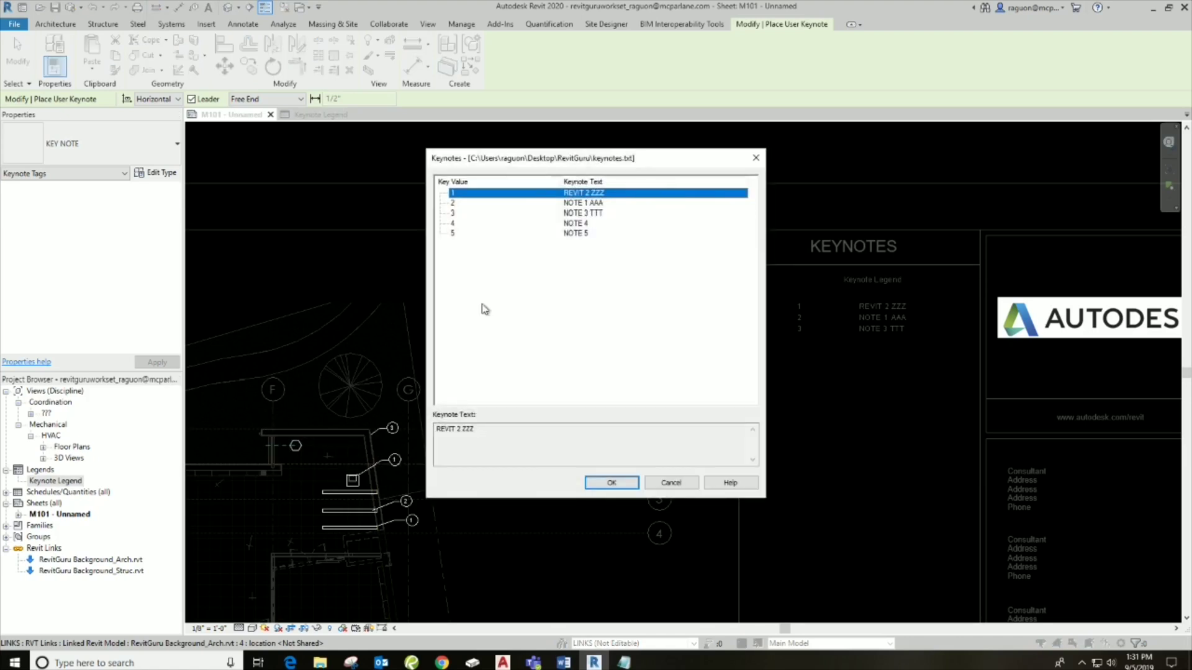
{"action": "left_click", "coordinate": [582, 223]}
{"action": "left_click", "coordinate": [583, 233]}
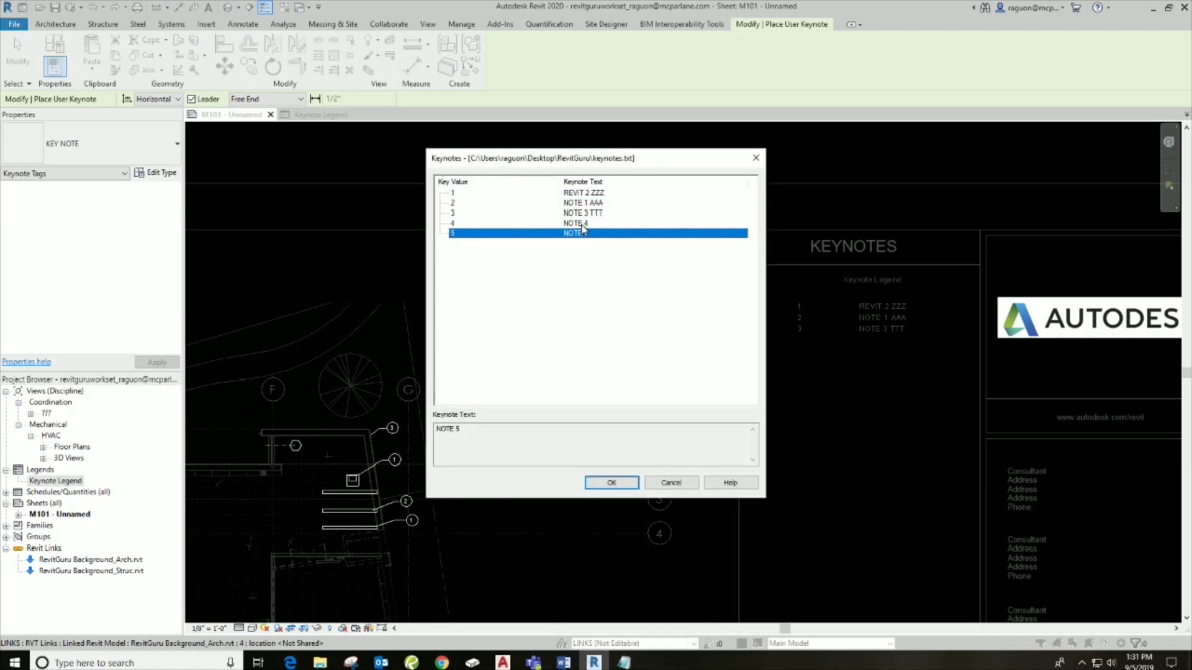
{"action": "left_click", "coordinate": [583, 223]}
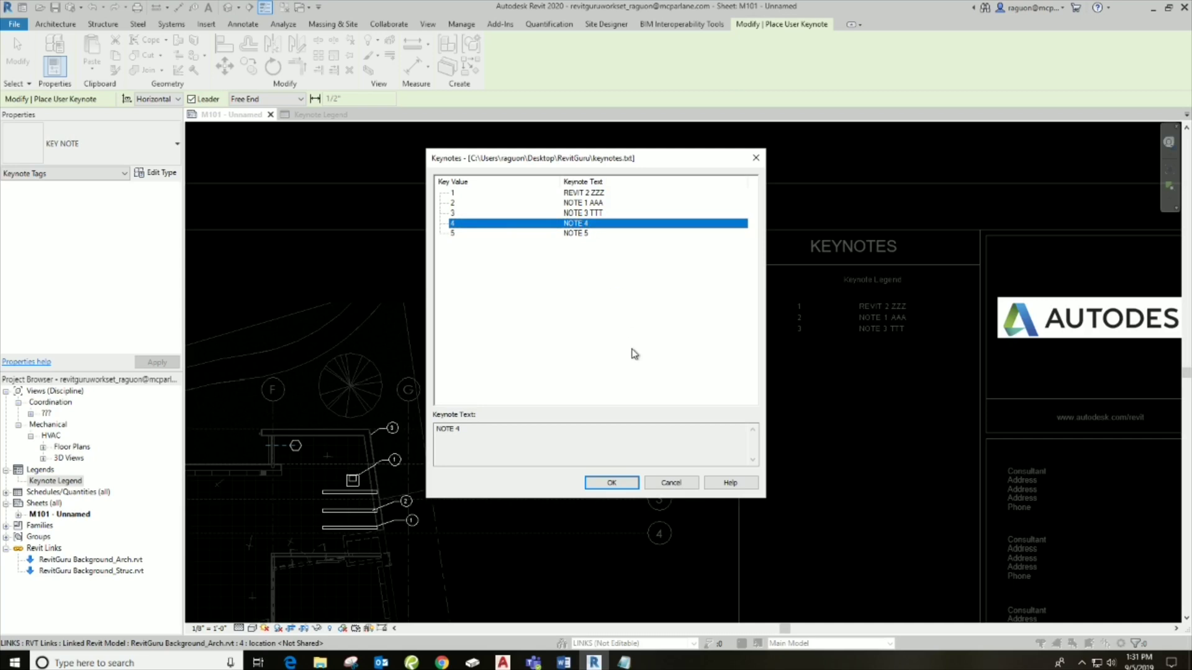
{"action": "left_click", "coordinate": [612, 484]}
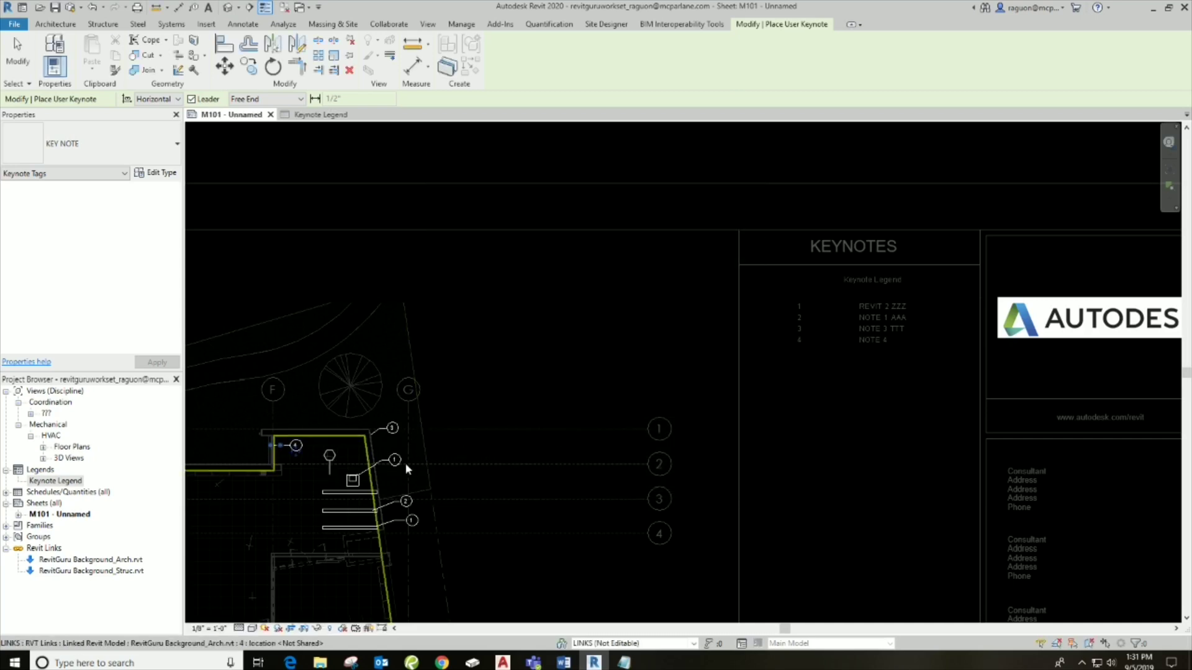
{"action": "key", "text": "Escape"}
{"action": "key", "text": "Escape"}
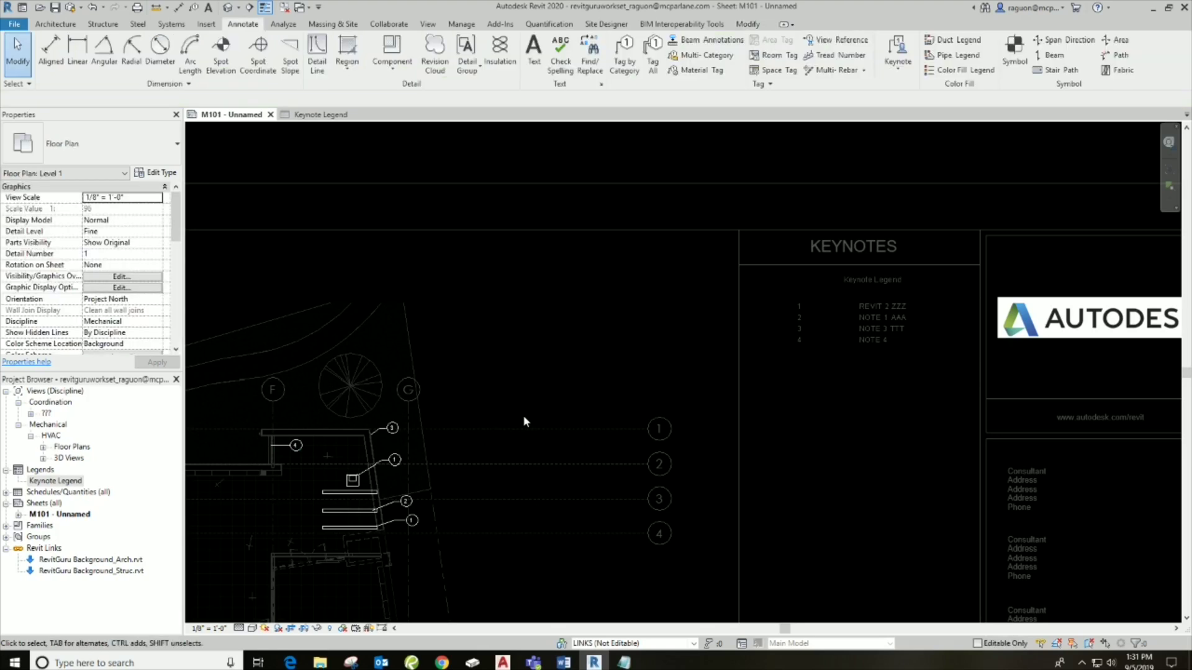
Deactivate the plan viewport and inspect the four-entry Keynote Legend on sheet M101
{"action": "right_click", "coordinate": [582, 406]}
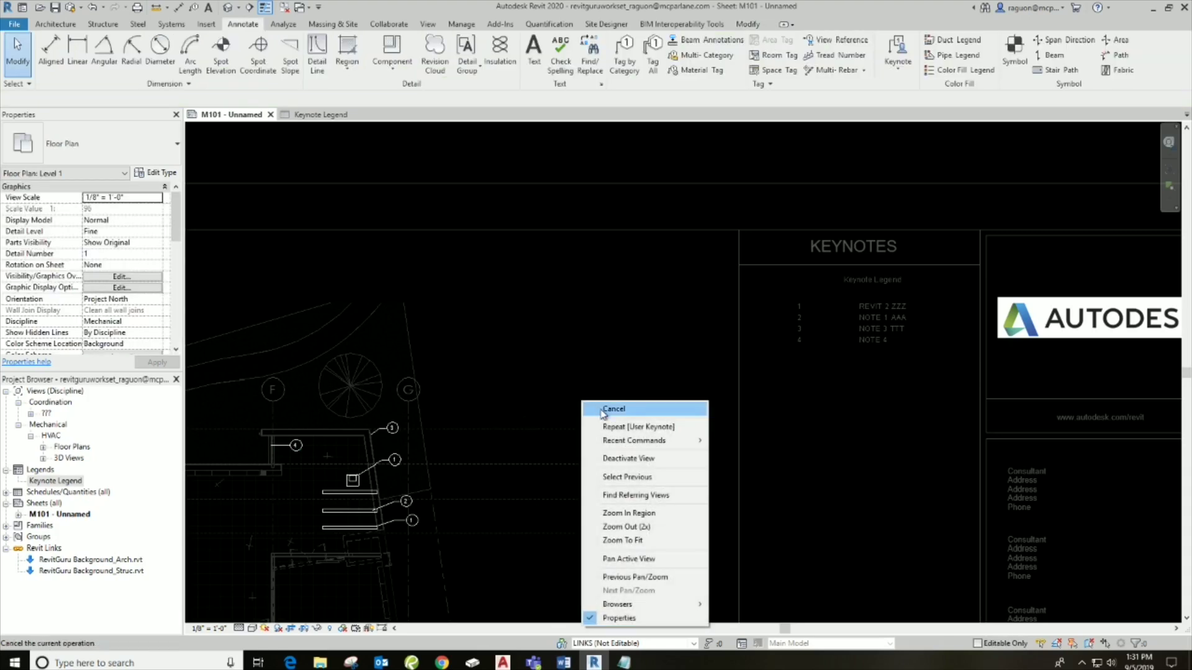
{"action": "left_click", "coordinate": [638, 461]}
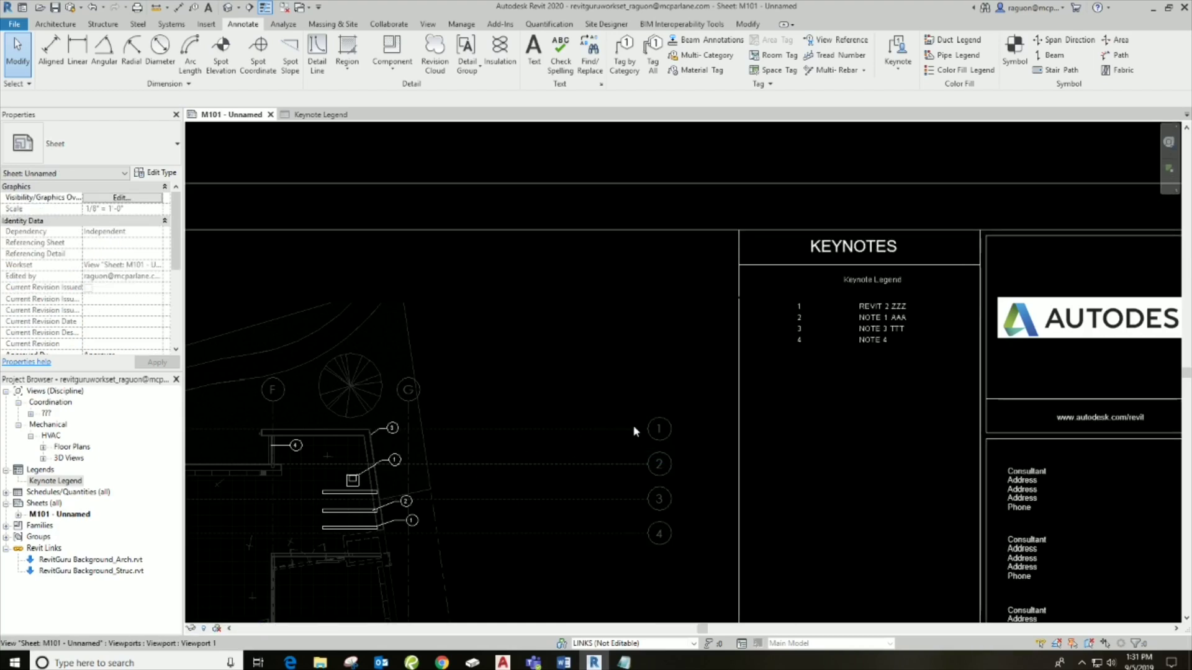
{"action": "scroll", "coordinate": [650, 423], "scroll_direction": "down", "scroll_amount": 1}
{"action": "scroll", "coordinate": [652, 428], "scroll_direction": "down", "scroll_amount": 1}
{"action": "left_click", "coordinate": [797, 342]}
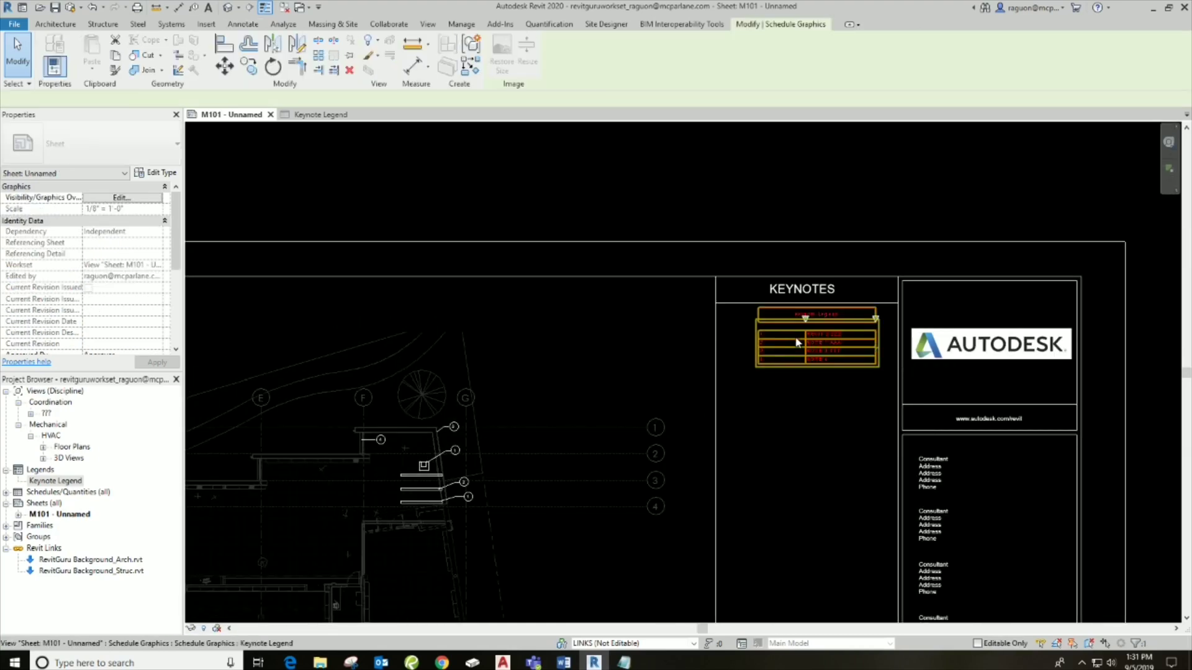
{"action": "left_click", "coordinate": [794, 516]}
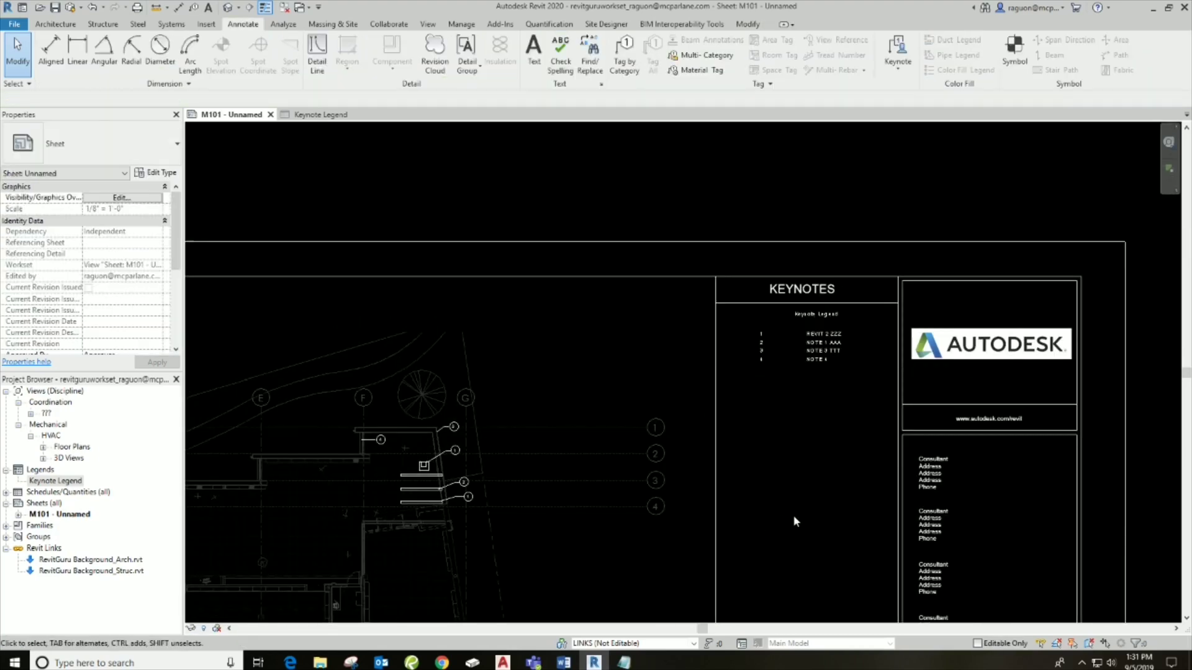
{"action": "scroll", "coordinate": [617, 438], "scroll_direction": "down", "scroll_amount": 1}
{"action": "mouse_move", "coordinate": [565, 452]}
{"action": "middle_mouse_down"}
{"action": "mouse_move", "coordinate": [563, 472]}
{"action": "mouse_move", "coordinate": [660, 426]}
{"action": "middle_mouse_up"}
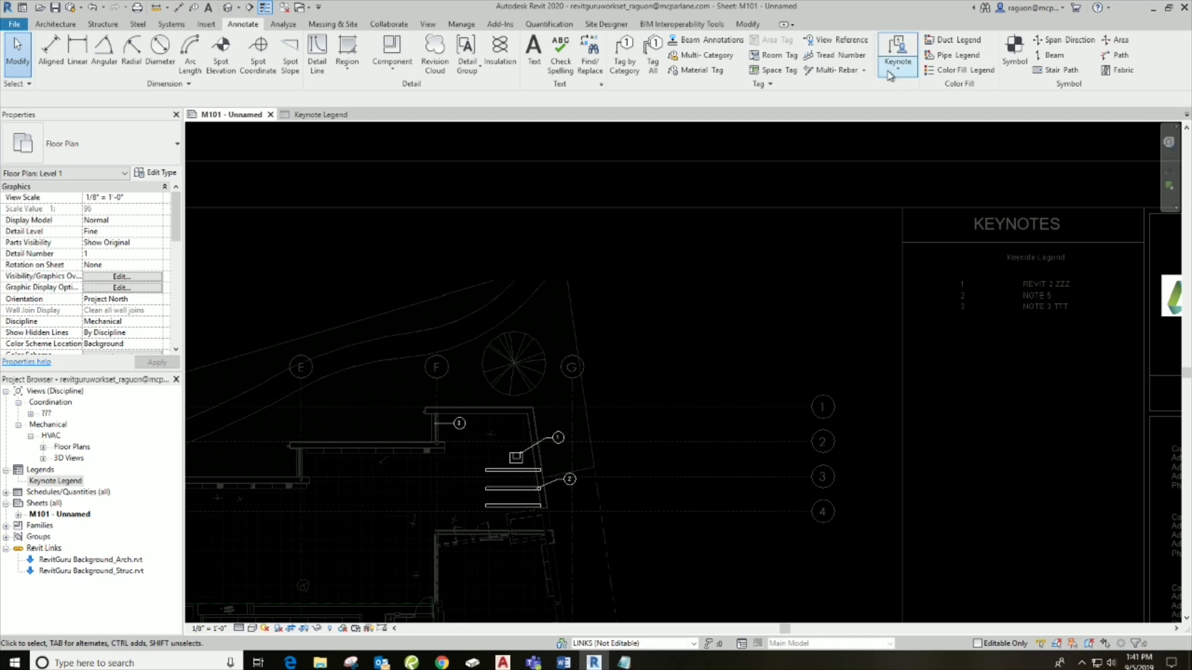
Place a user keynote tag with key 3, NOTE 3 TTT, on the first pipe
{"action": "left_click", "coordinate": [897, 72]}
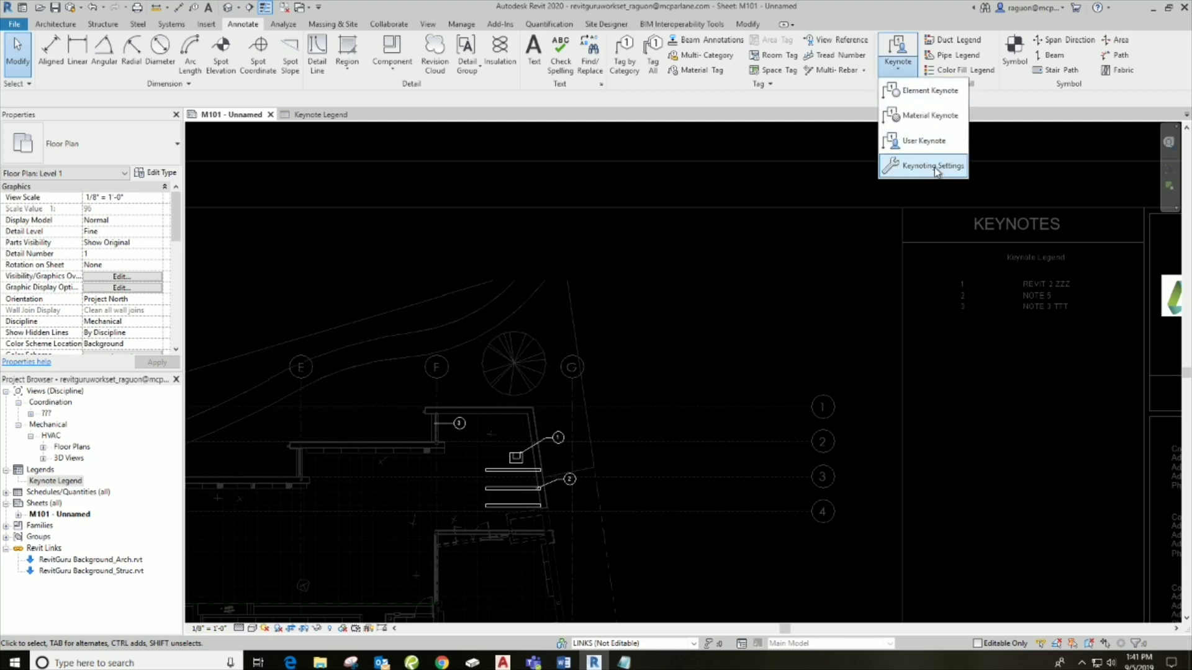
{"action": "left_click", "coordinate": [938, 141]}
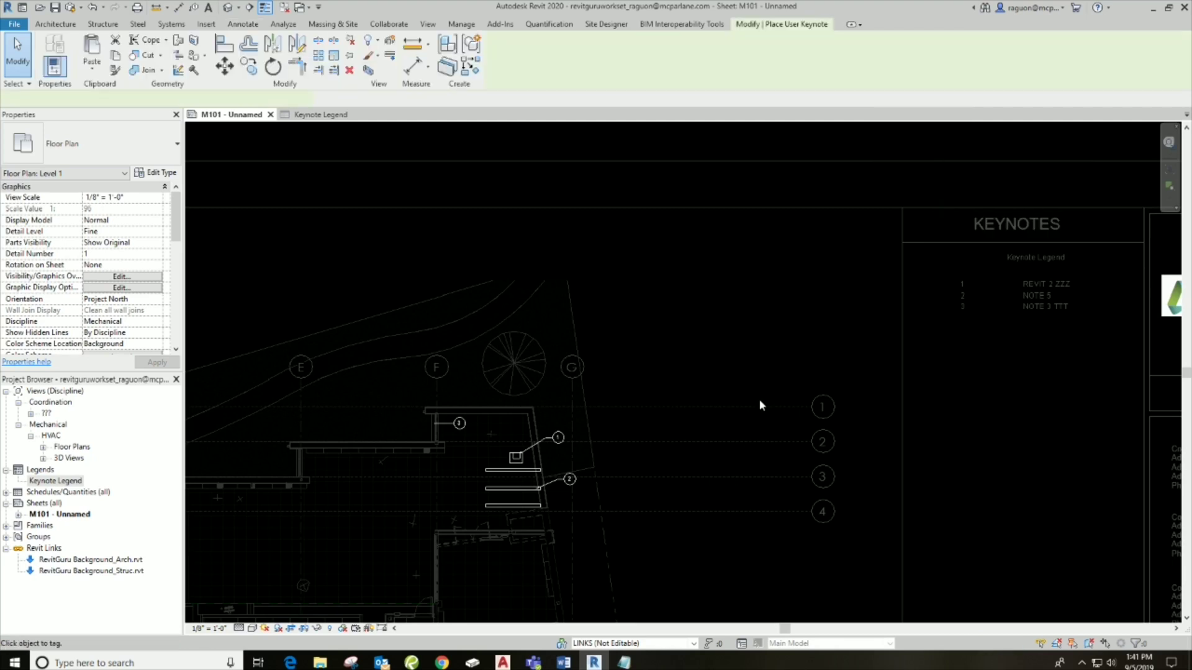
{"action": "scroll", "coordinate": [540, 473], "scroll_direction": "up", "scroll_amount": 2}
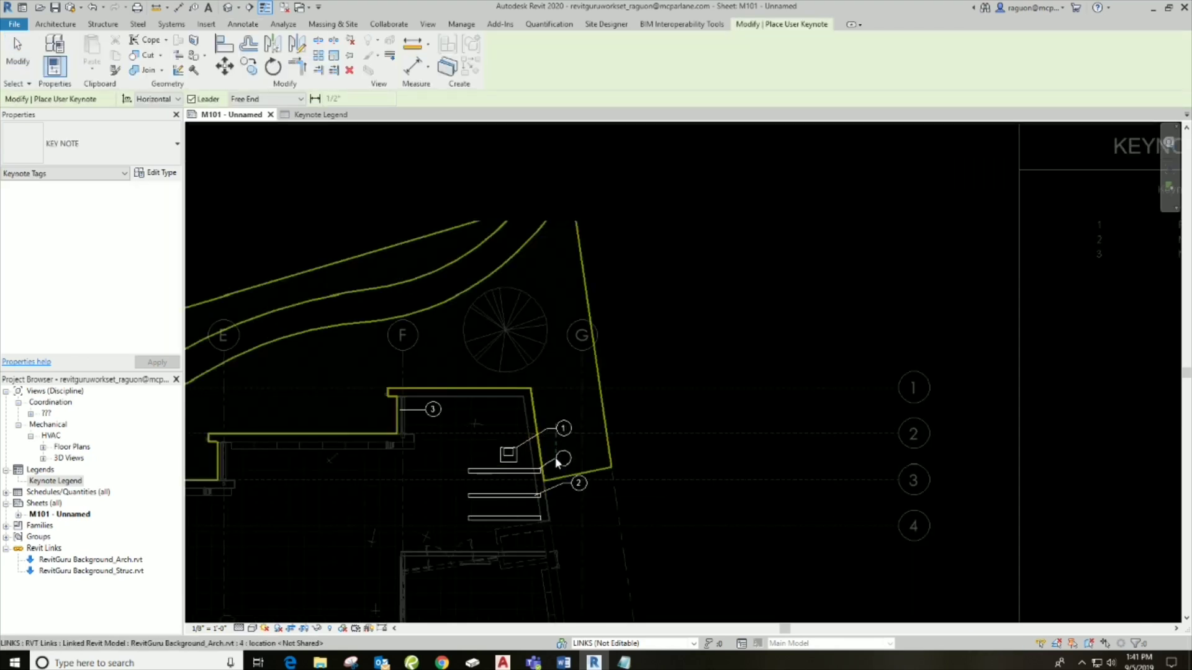
{"action": "left_click", "coordinate": [564, 454]}
{"action": "left_click", "coordinate": [584, 213]}
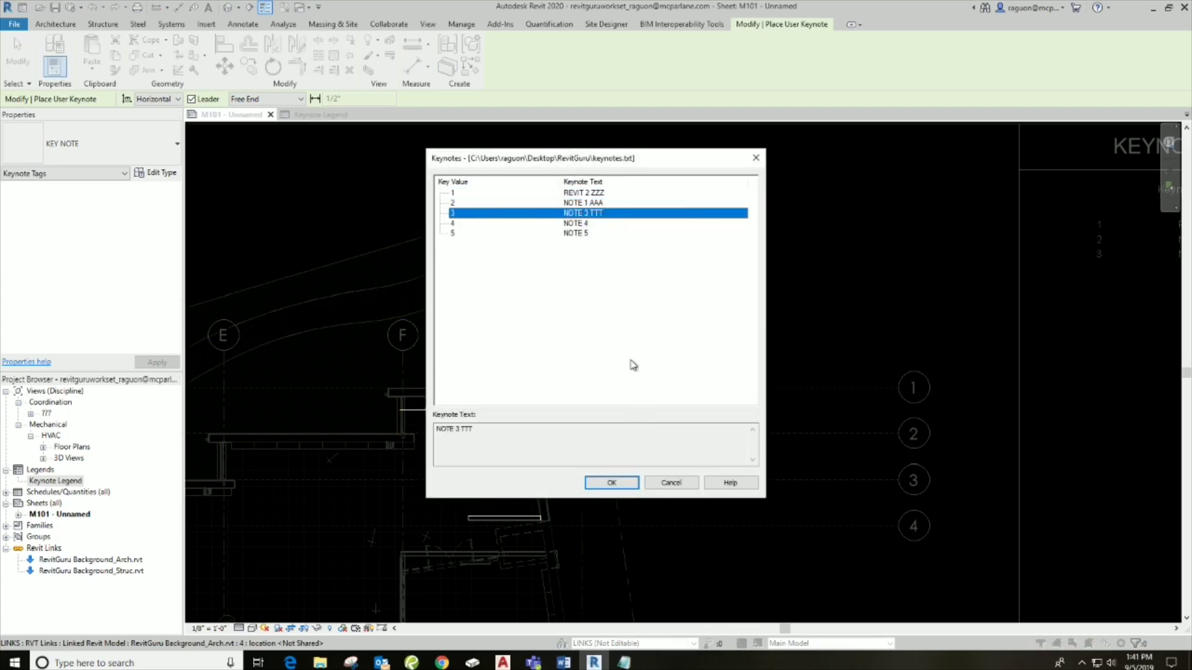
{"action": "left_click", "coordinate": [612, 483]}
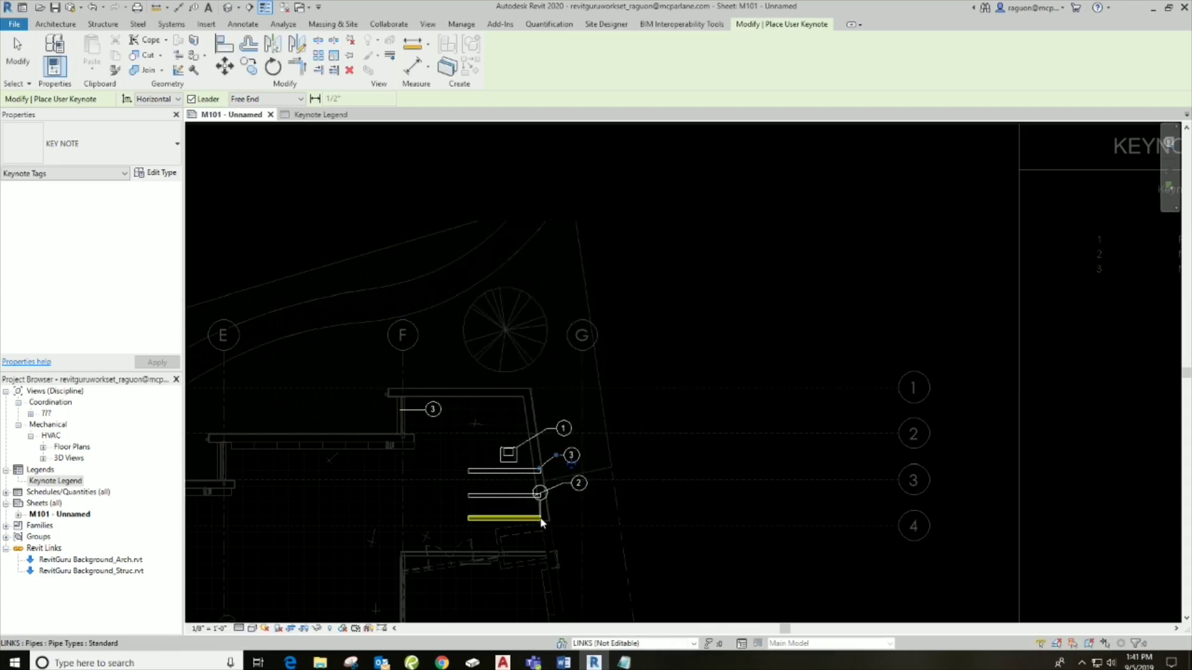
Tag the lower pipe with user keynote 5, NOTE 5
{"action": "left_click", "coordinate": [544, 518]}
{"action": "left_click", "coordinate": [575, 506]}
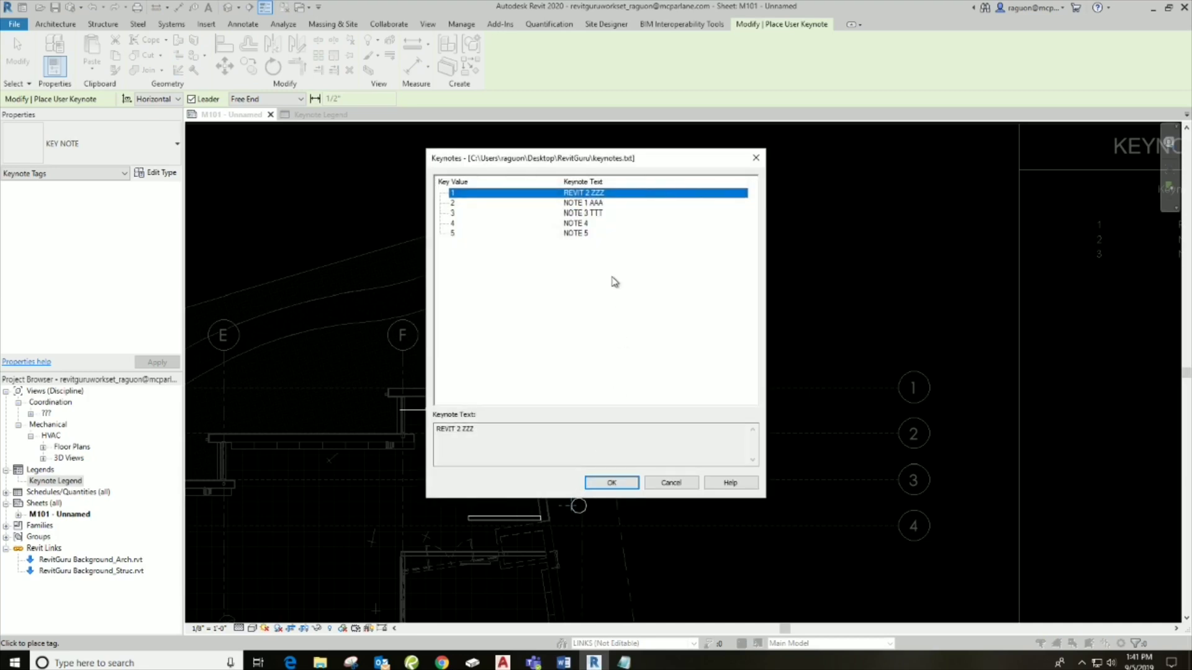
{"action": "left_click", "coordinate": [587, 234]}
{"action": "left_click", "coordinate": [612, 480]}
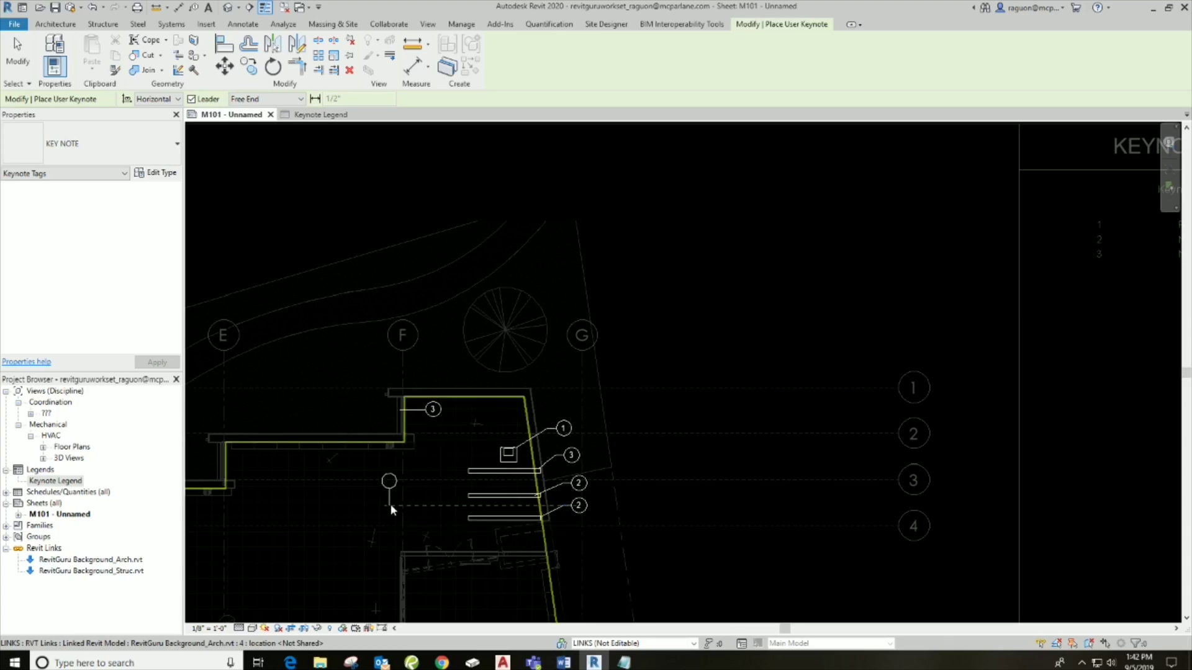
{"action": "key", "text": "Escape"}
{"action": "key", "text": "Escape"}
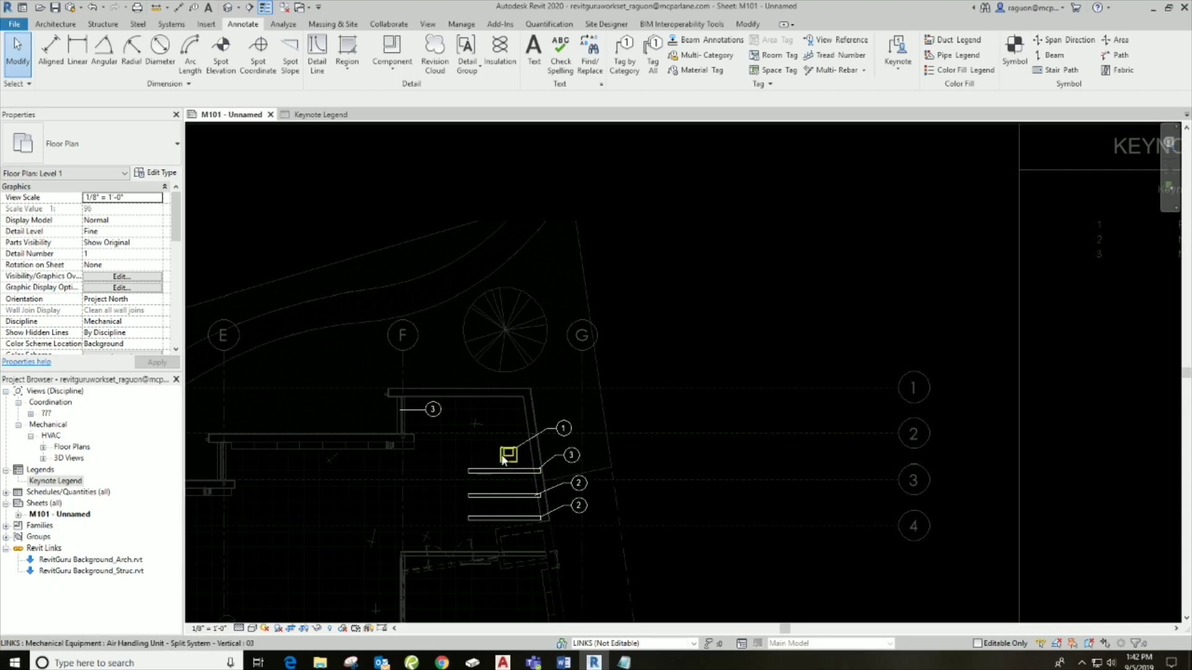
Delete the middle and lower pipes together with their keynote tags
{"action": "left_click", "coordinate": [503, 495]}
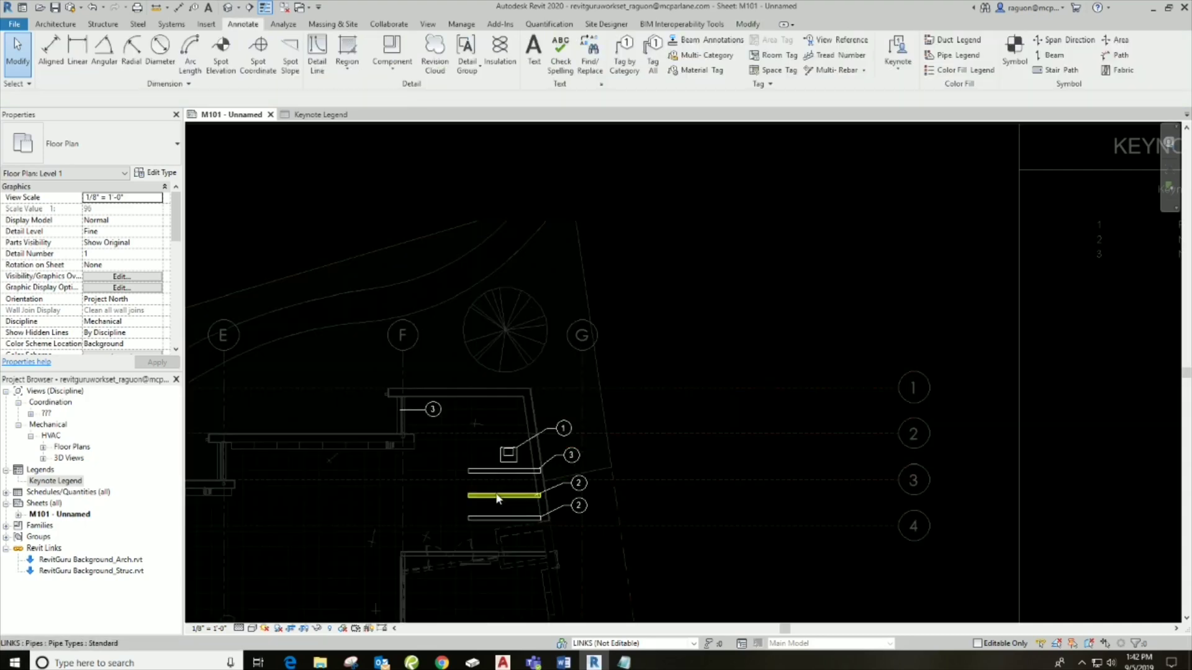
{"action": "left_click", "coordinate": [504, 518], "text": "ctrl"}
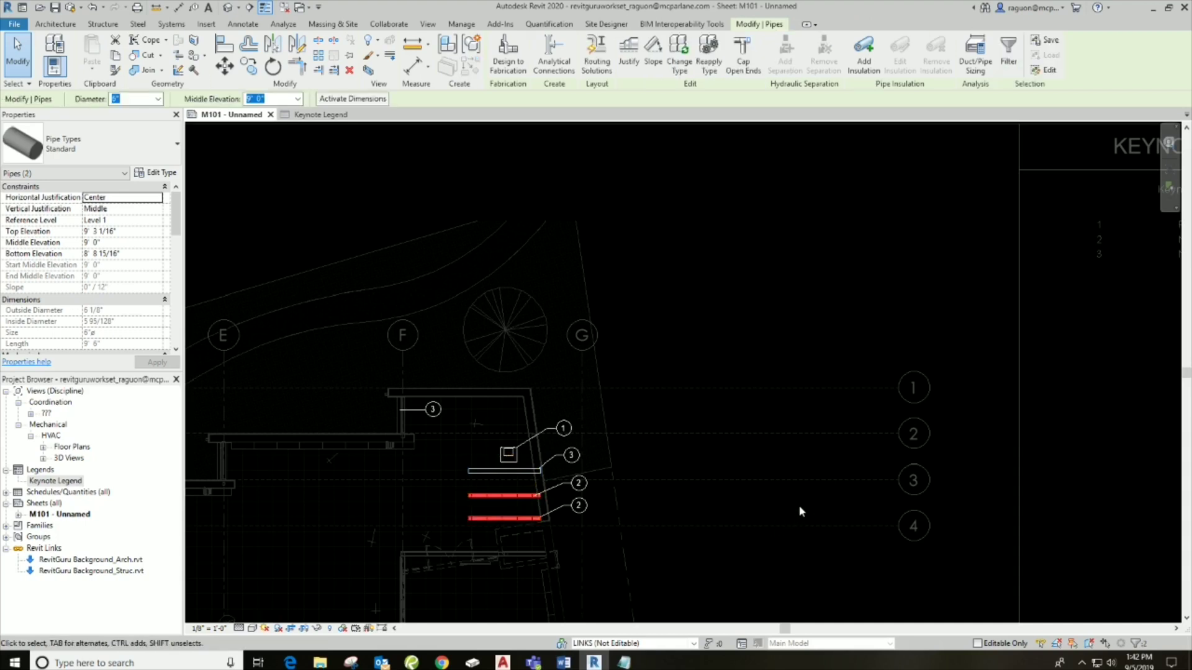
{"action": "scroll", "coordinate": [799, 505], "scroll_direction": "down", "scroll_amount": 3}
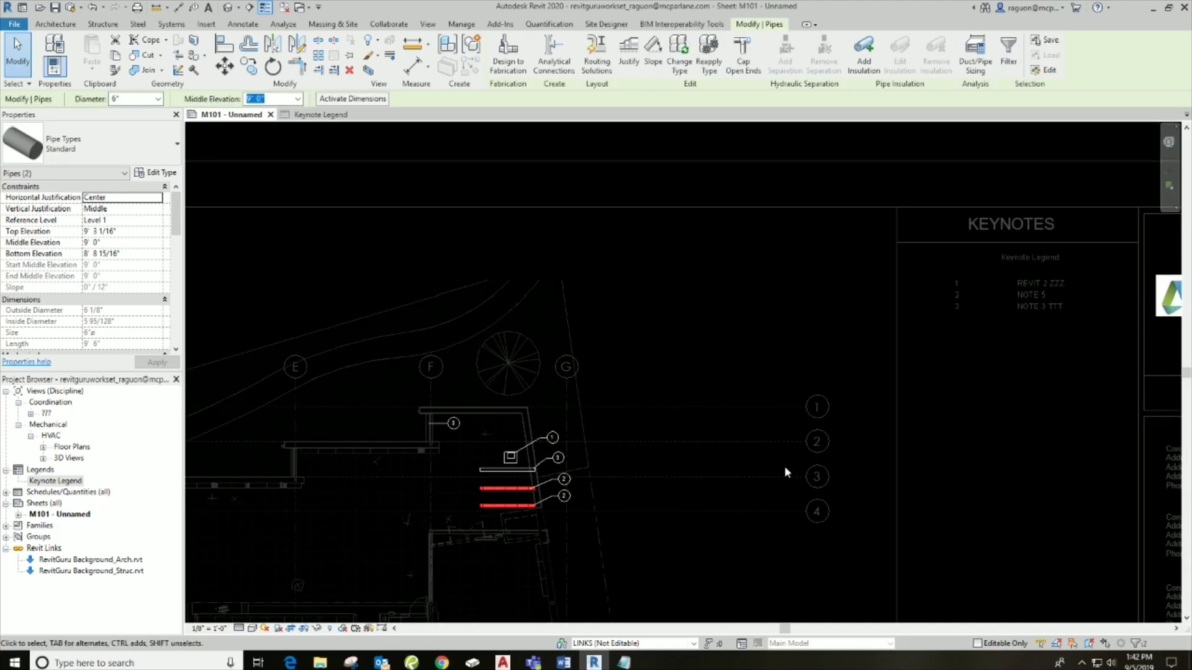
{"action": "key", "text": "Delete"}
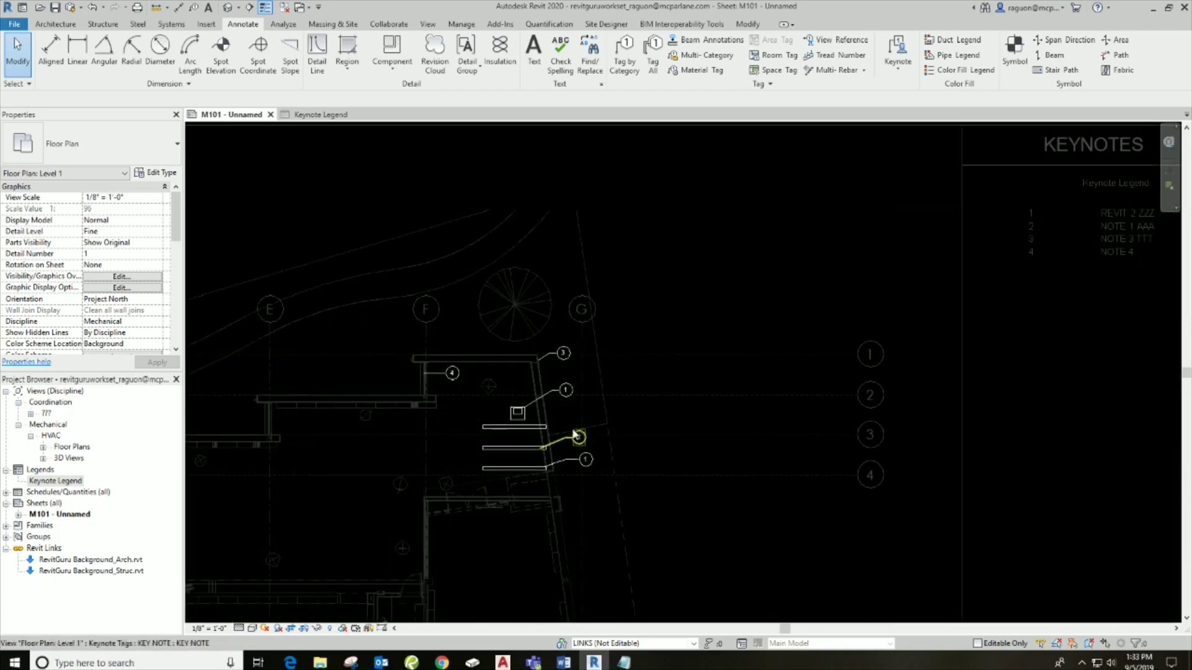
{"action": "scroll", "coordinate": [489, 426], "scroll_direction": "down", "scroll_amount": 2}
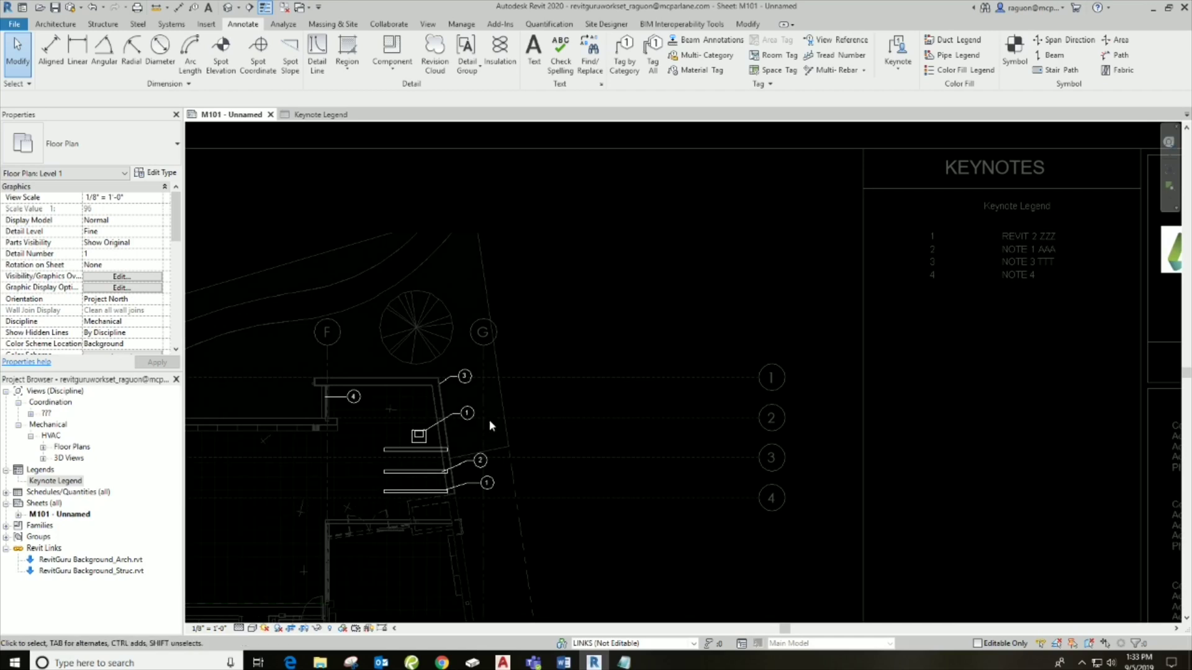
Delete keynote tags 3 and 1 from the sheet
{"action": "left_click", "coordinate": [465, 376]}
{"action": "left_click", "coordinate": [487, 485], "text": "ctrl"}
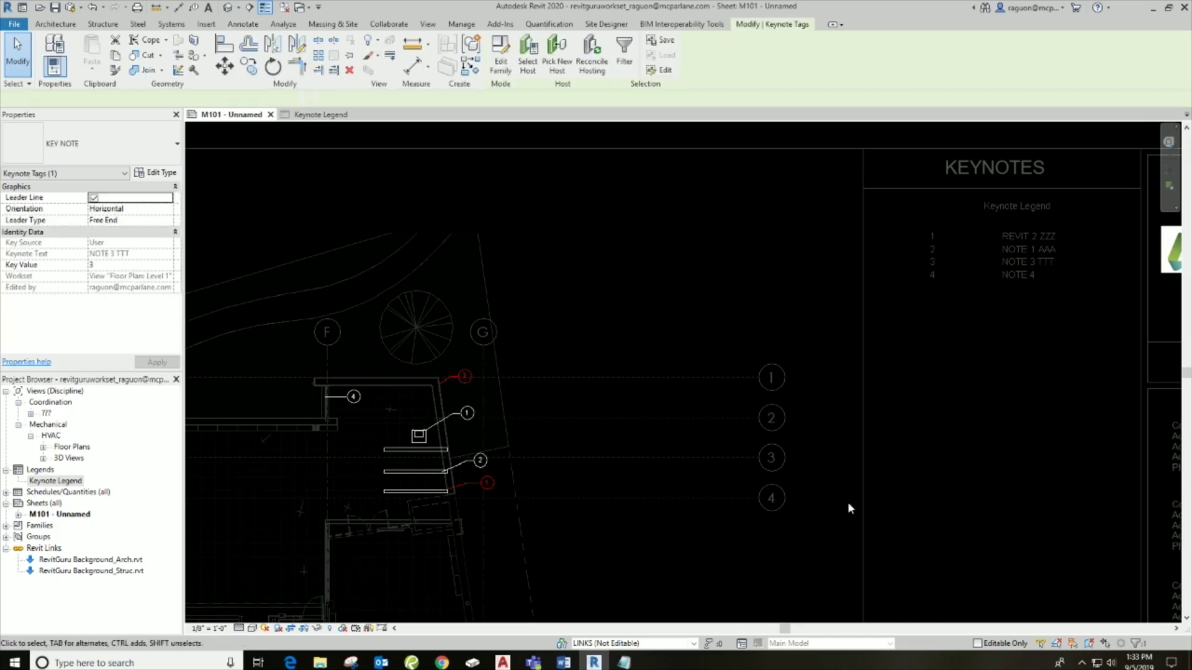
{"action": "key", "text": "Delete"}
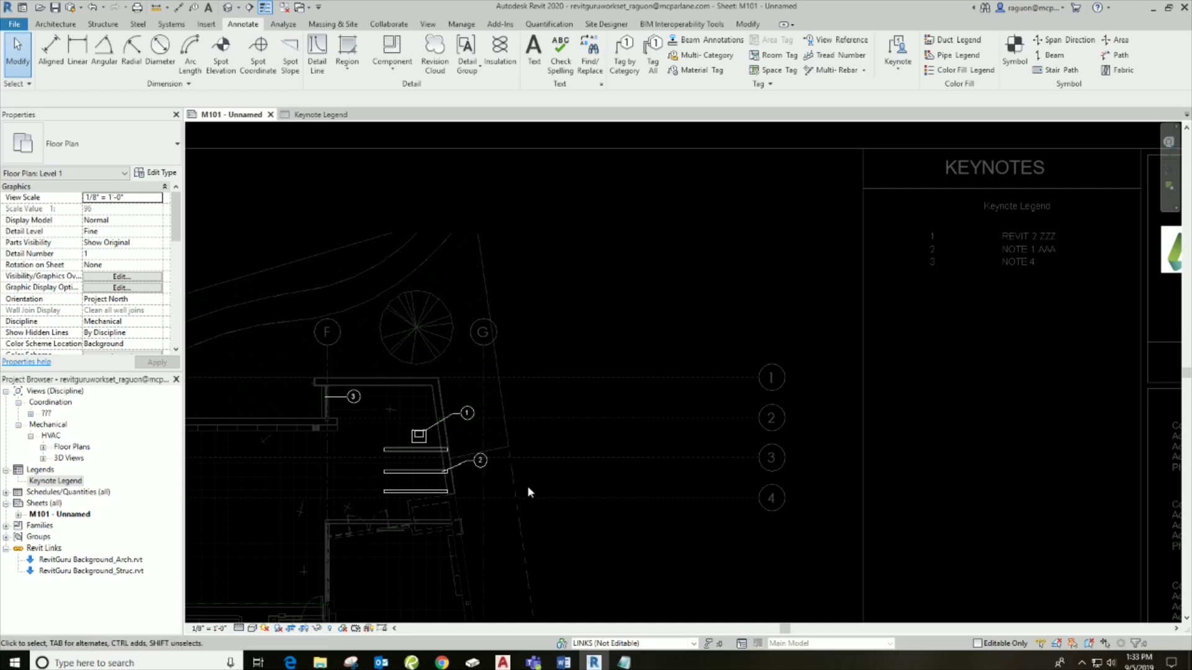
Change the keynote tag by the pipes to key 5, NOTE 5
{"action": "left_click", "coordinate": [481, 461]}
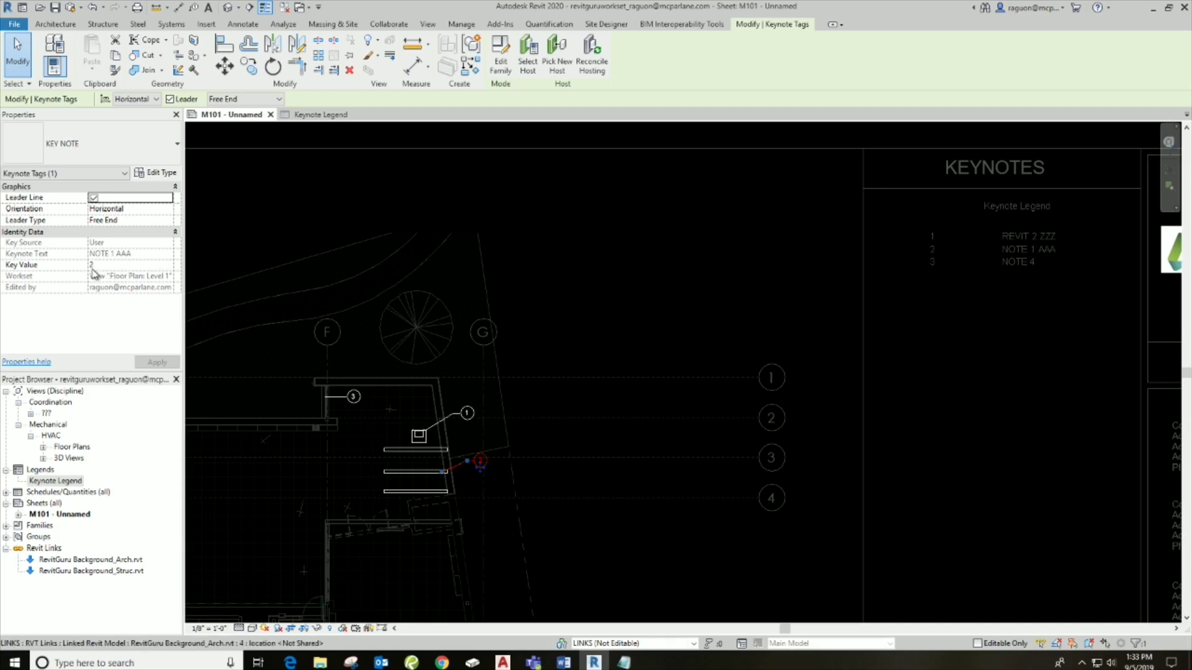
{"action": "left_click", "coordinate": [137, 265]}
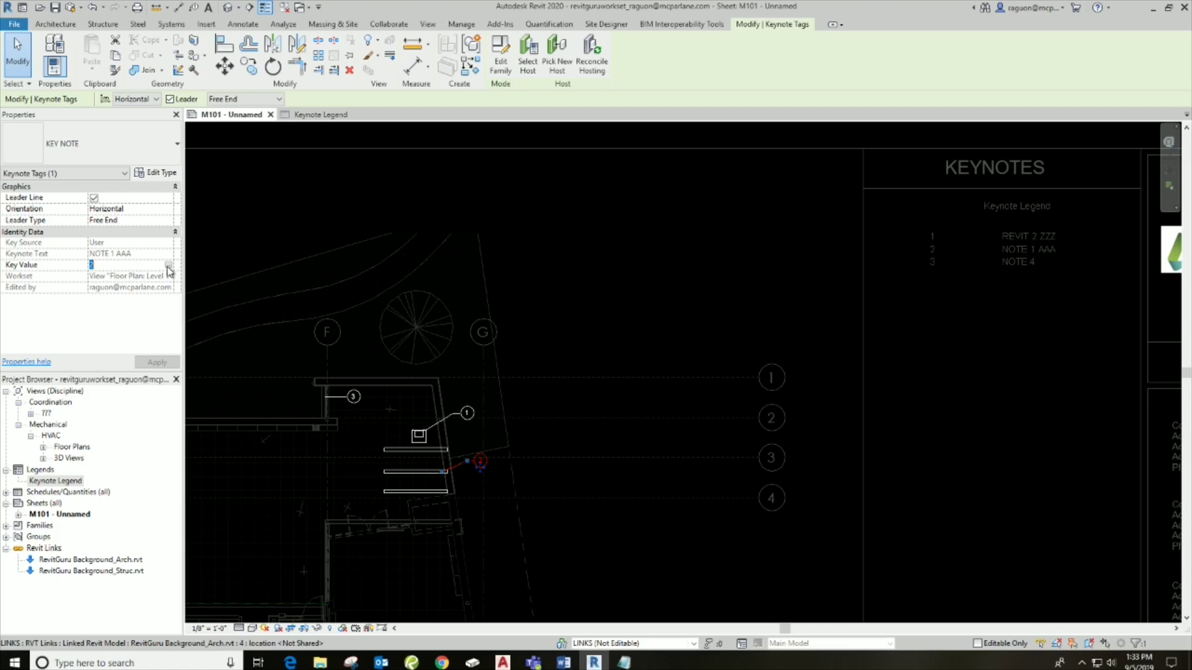
{"action": "left_click", "coordinate": [168, 266]}
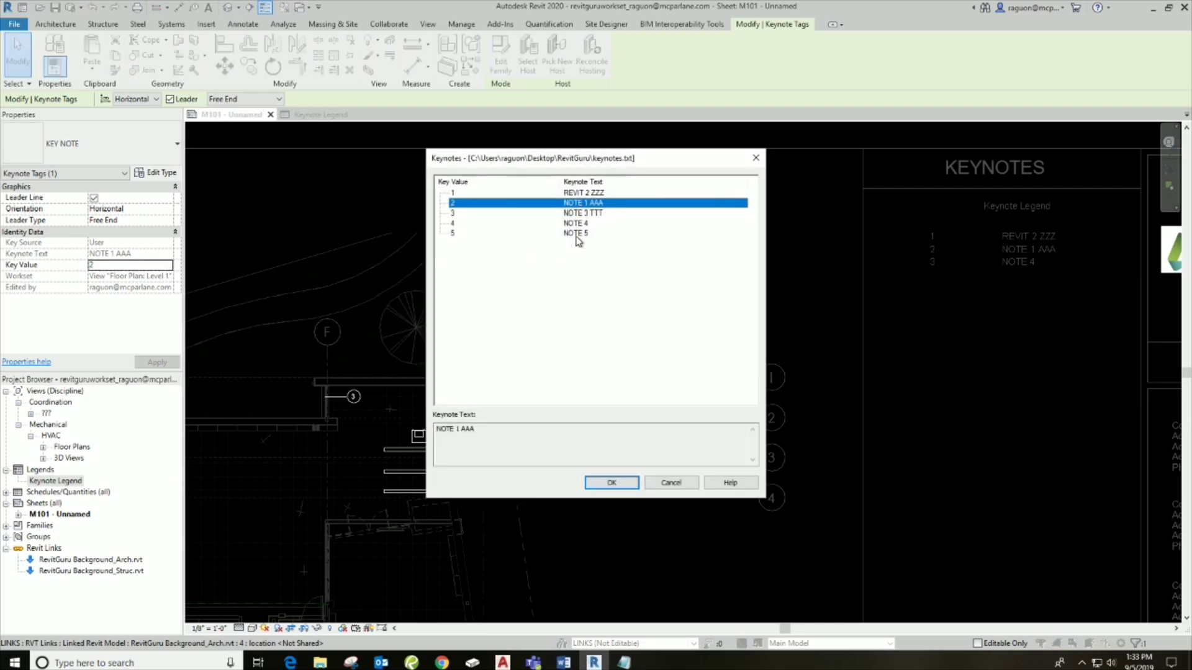
{"action": "left_click", "coordinate": [577, 234]}
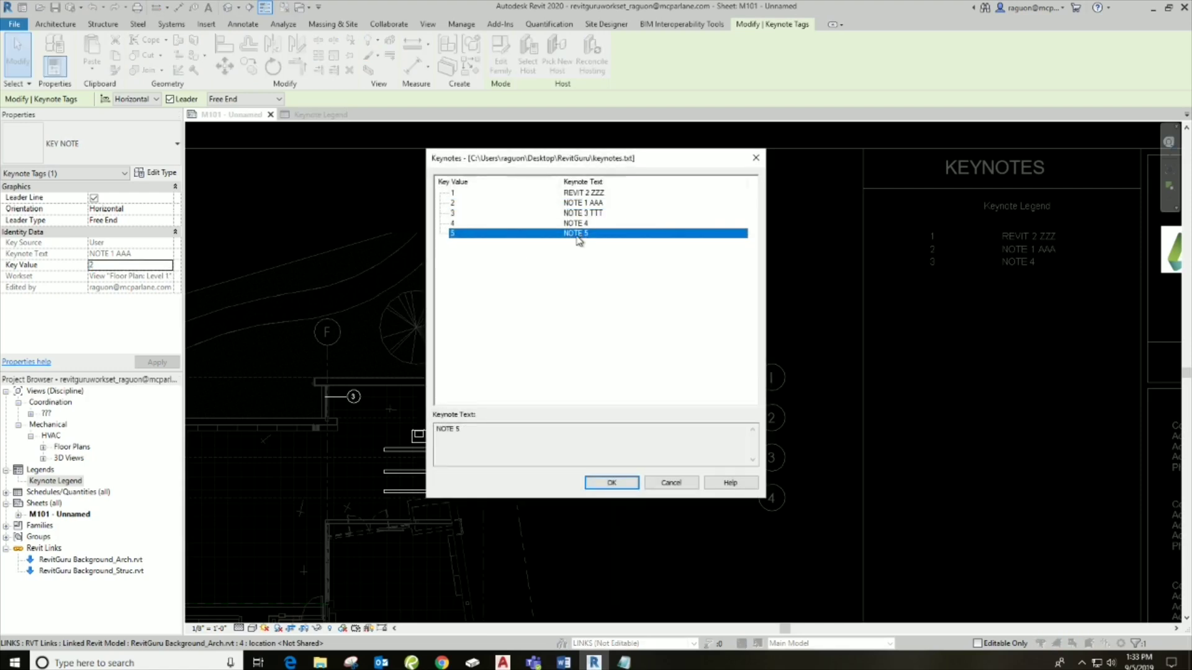
{"action": "left_click", "coordinate": [612, 484]}
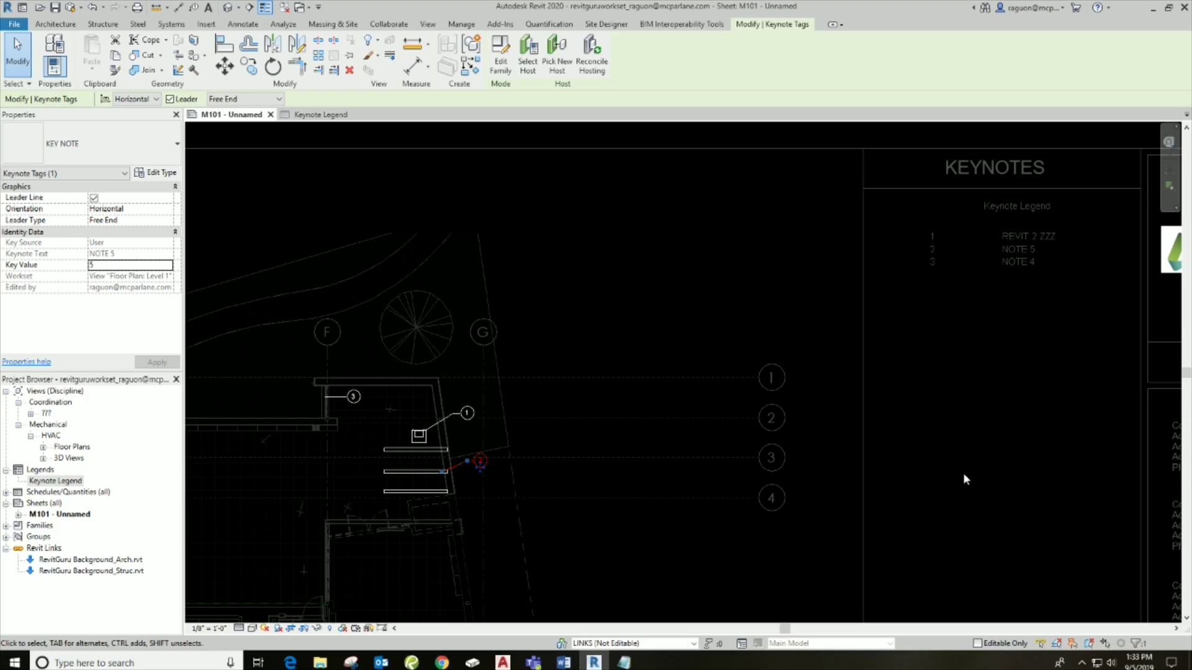
Re-value the tag reading NOTE 4 to key 3, NOTE 3 TTT
{"action": "left_click", "coordinate": [351, 401]}
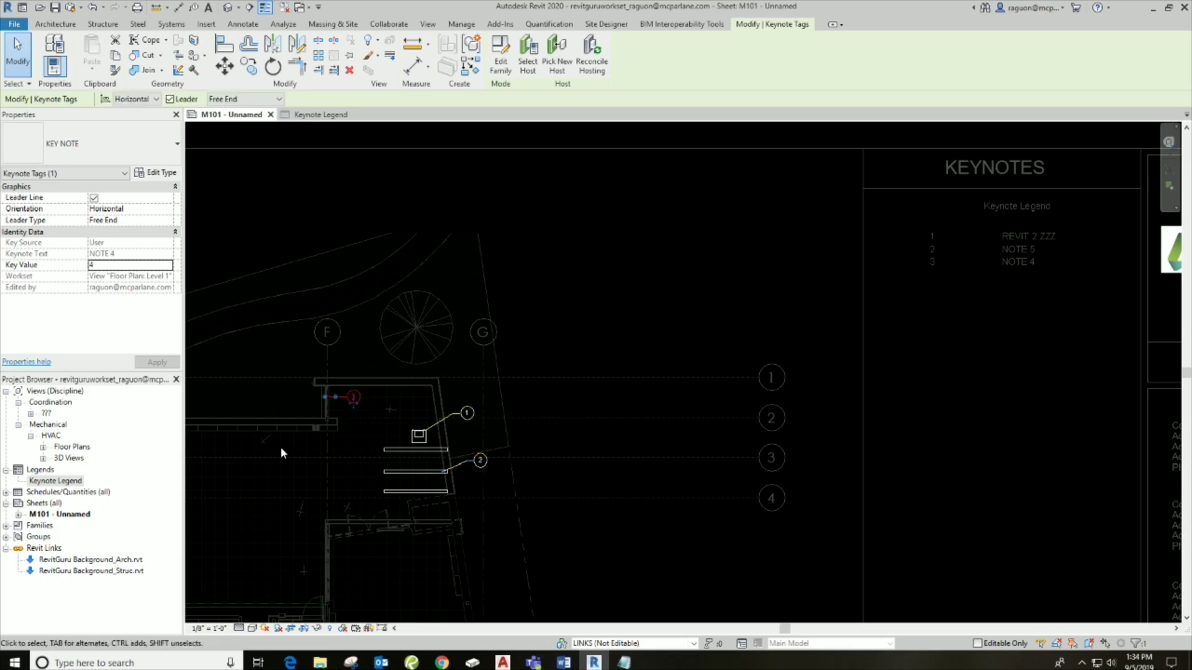
{"action": "left_click", "coordinate": [167, 265]}
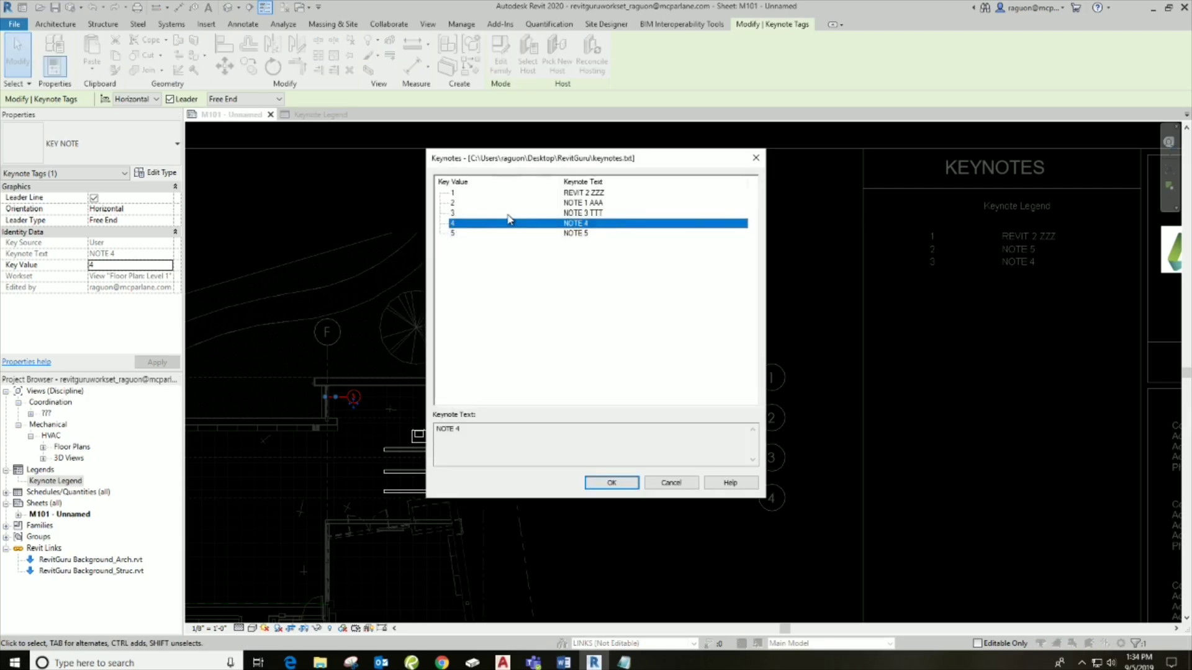
{"action": "left_click", "coordinate": [550, 213]}
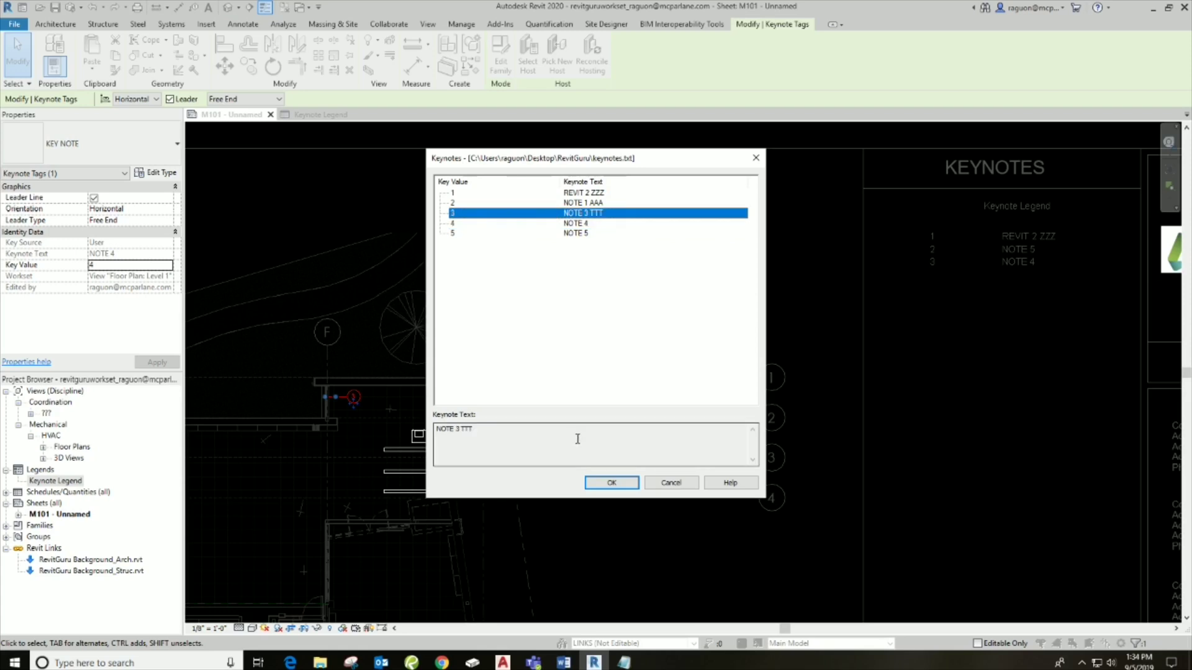
{"action": "left_click", "coordinate": [611, 482]}
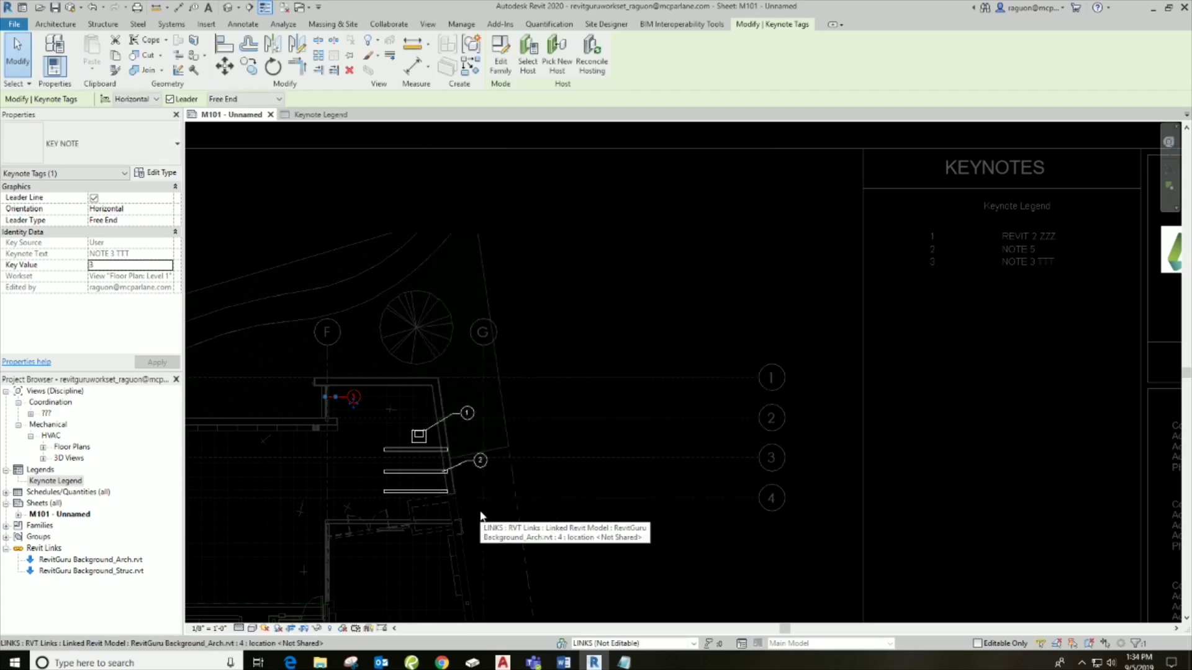